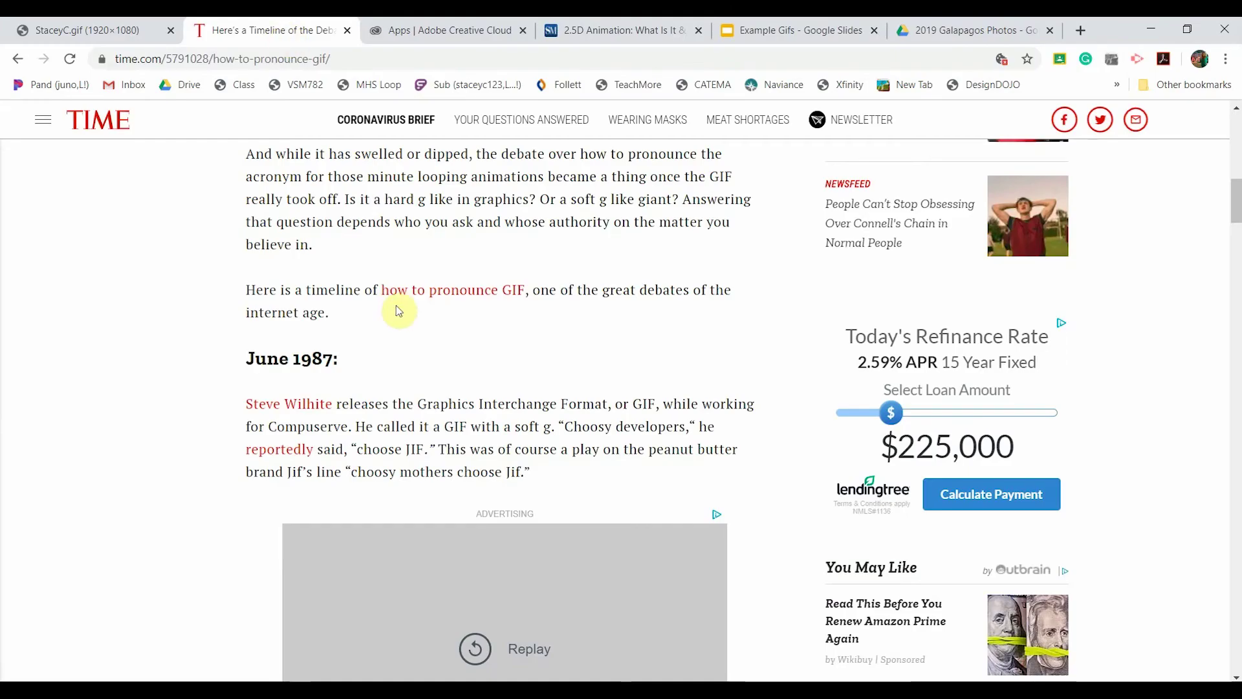
Scroll the Creative Cloud All apps list down to Media Encoder, then return to the 2.5D animation article.
scroll(397, 309, "down", 2)
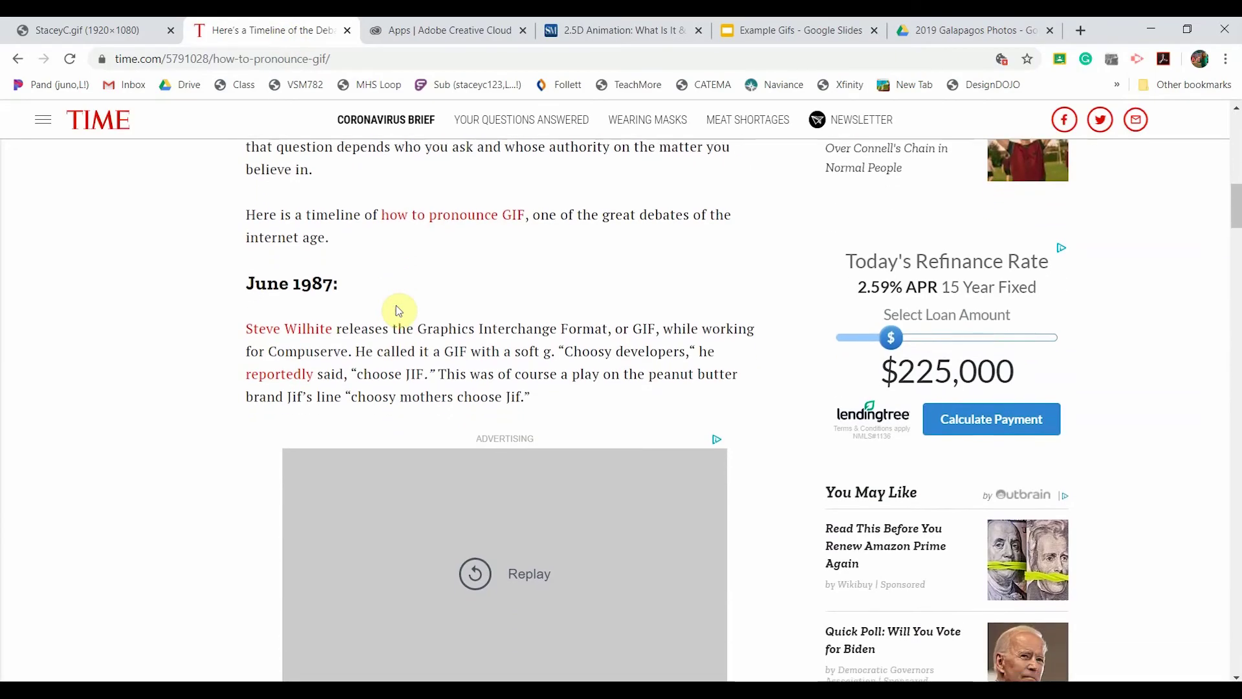
scroll(395, 305, "down", 2)
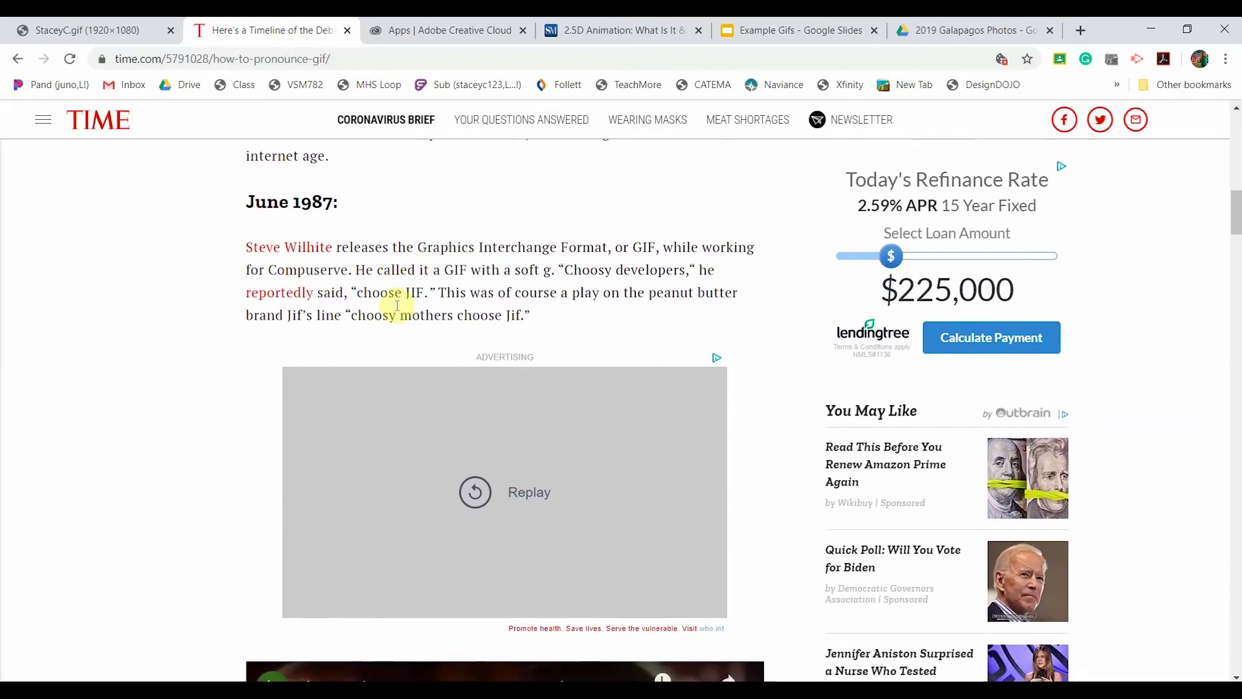
scroll(397, 309, "down", 1)
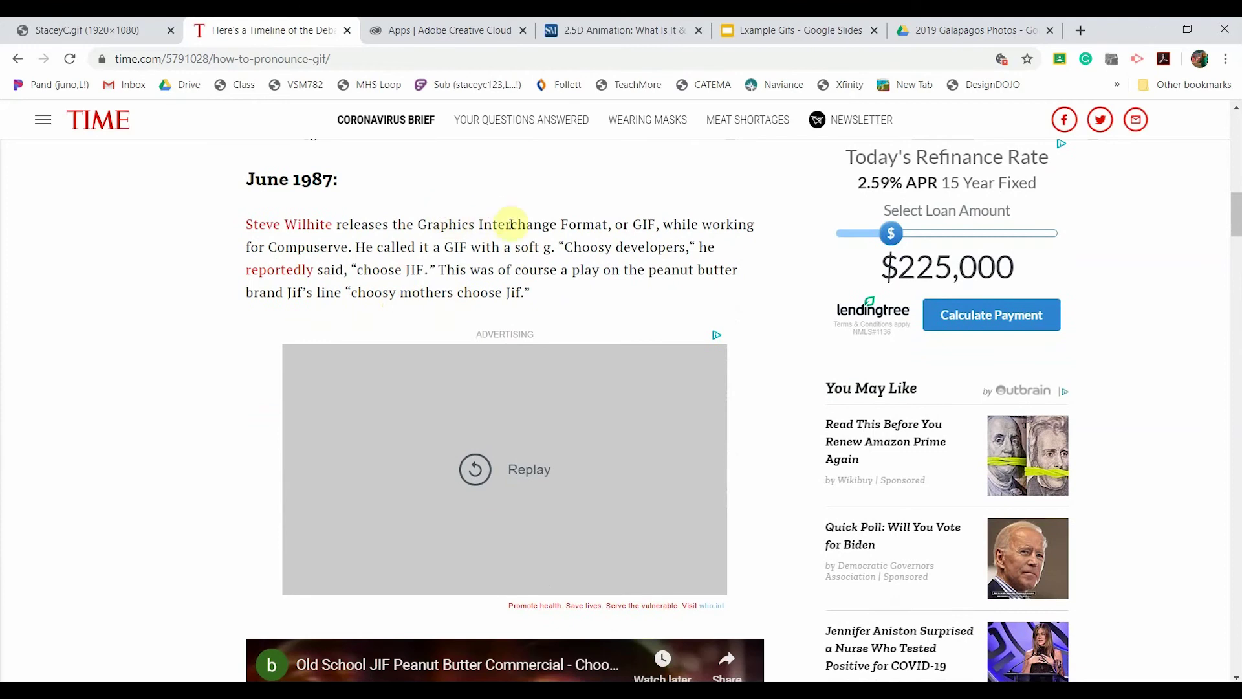
key("ctrl+Tab")
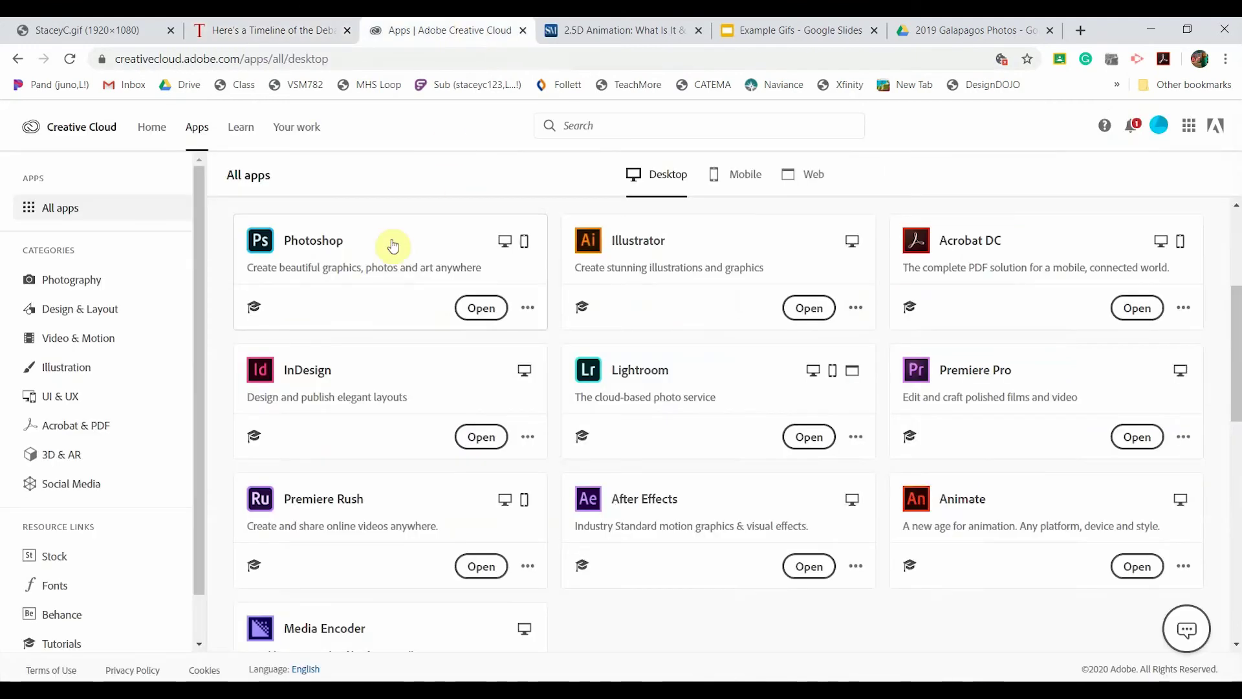
mouse_move(334, 251)
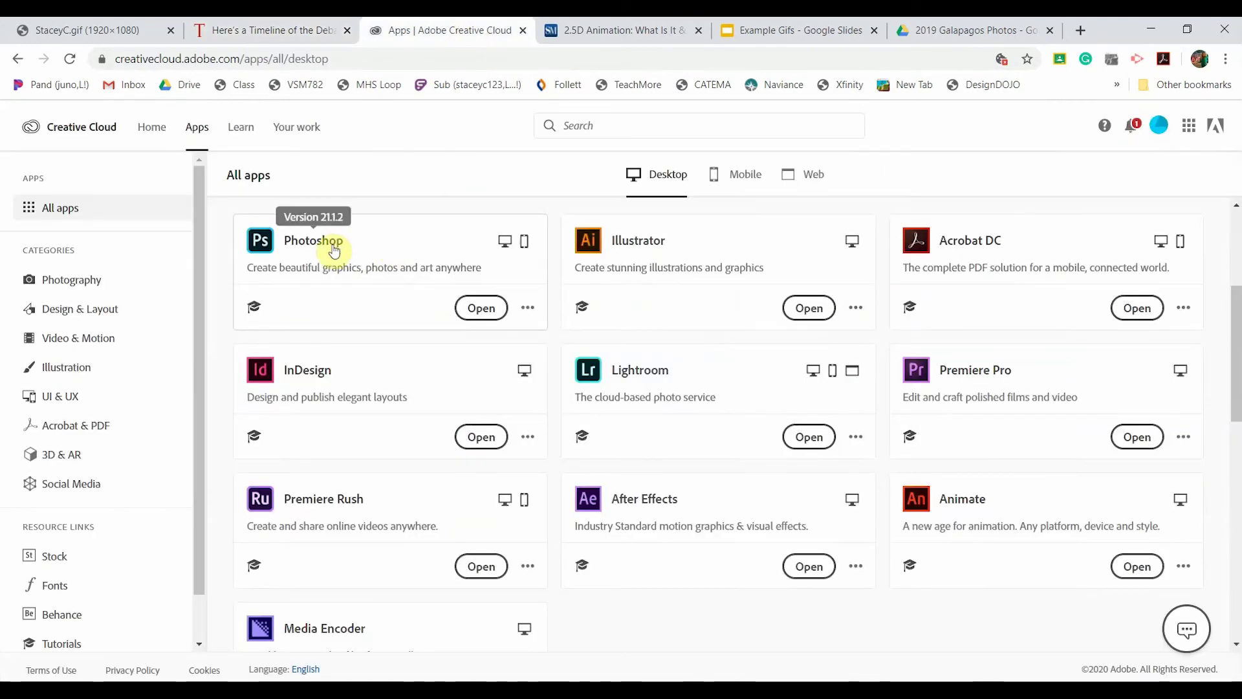
scroll(372, 647, "down", 1)
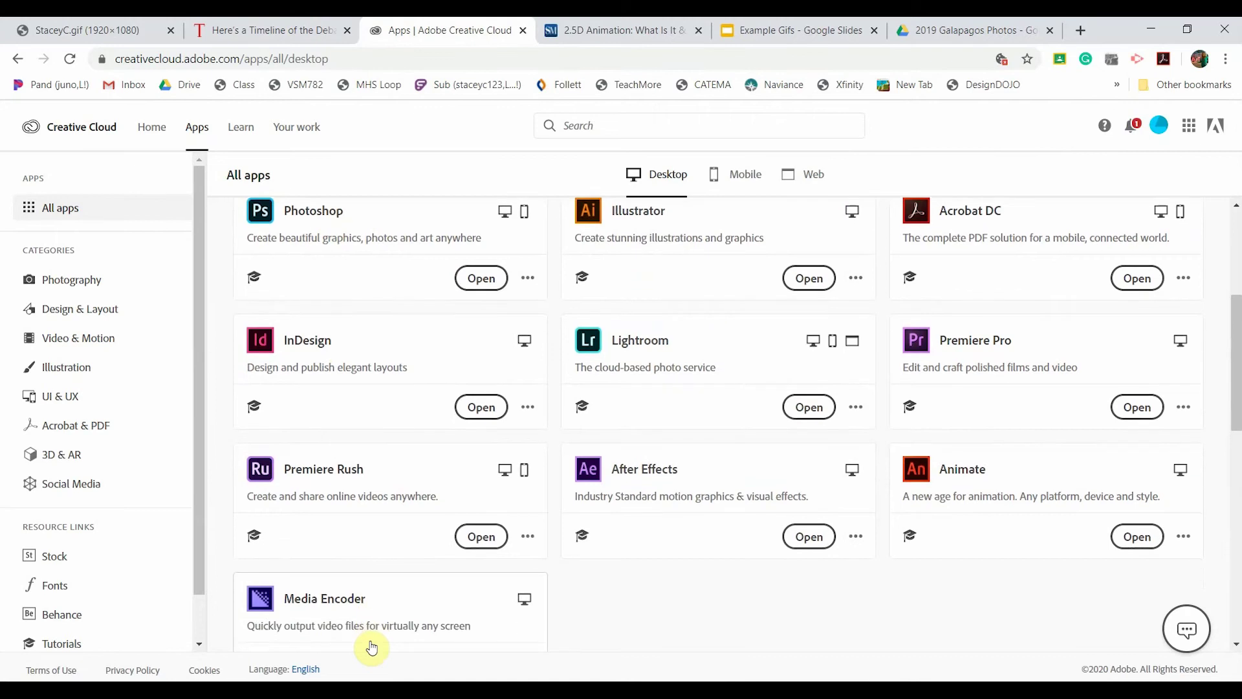
left_click(610, 38)
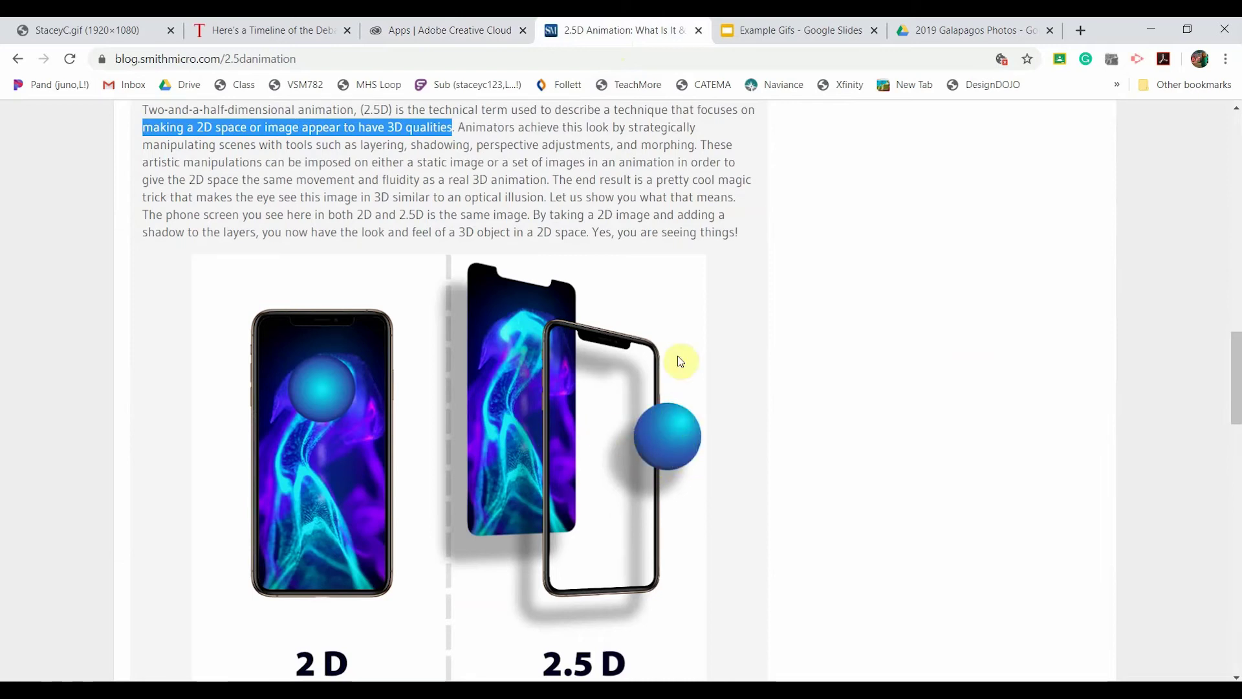
In the Example Gifs deck, view slides 2 through 6.
left_click(793, 30)
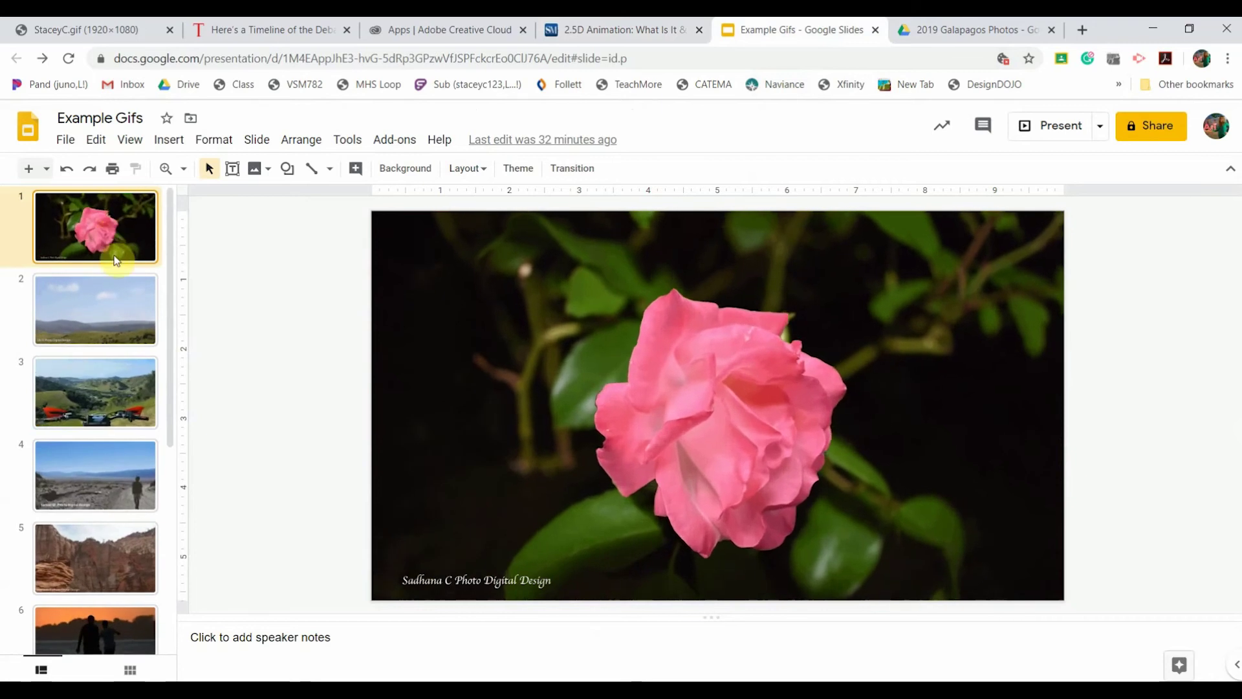
left_click(121, 296)
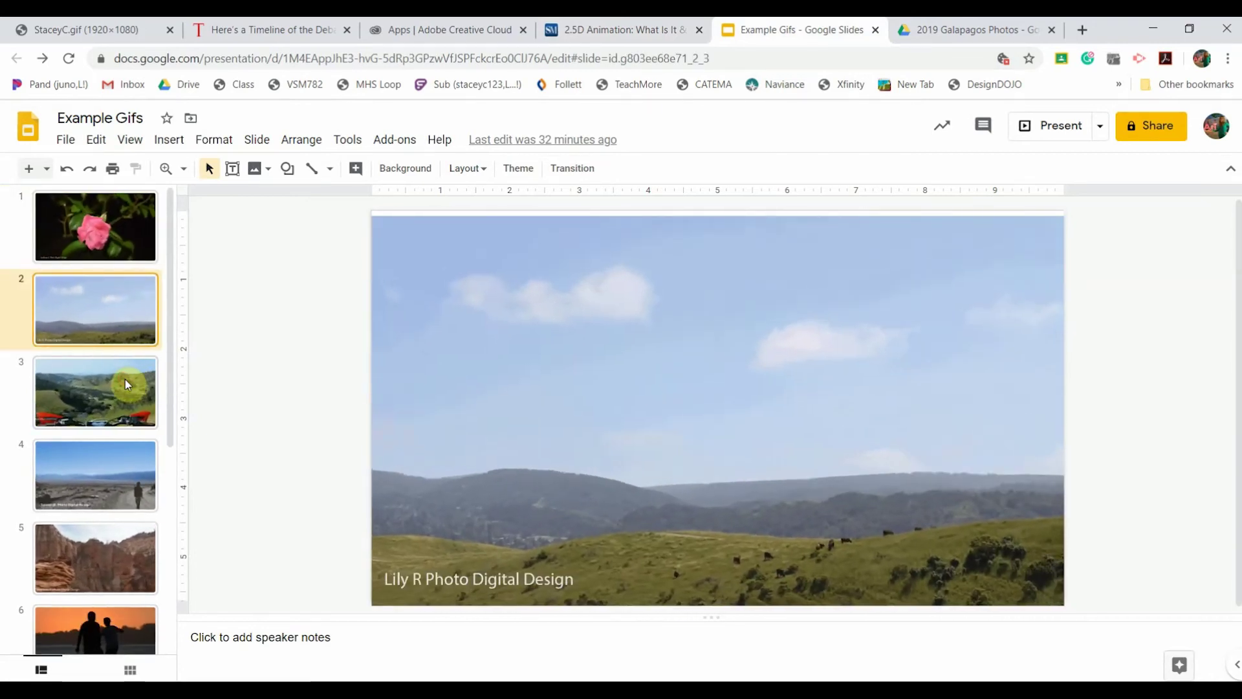
left_click(125, 379)
left_click(129, 462)
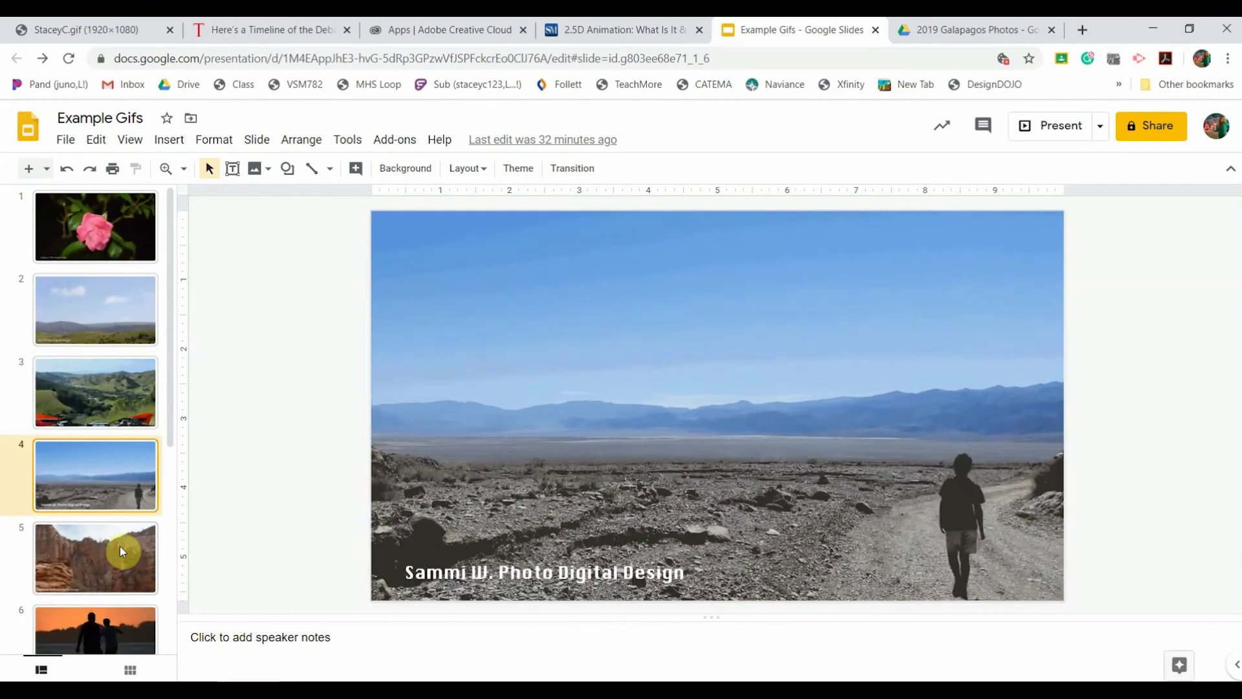
left_click(119, 546)
left_click(115, 620)
View slides 7 to 10, ending on the 'Image is too large' message, and un-maximize Chrome.
scroll(117, 518, "down", 4)
left_click(127, 449)
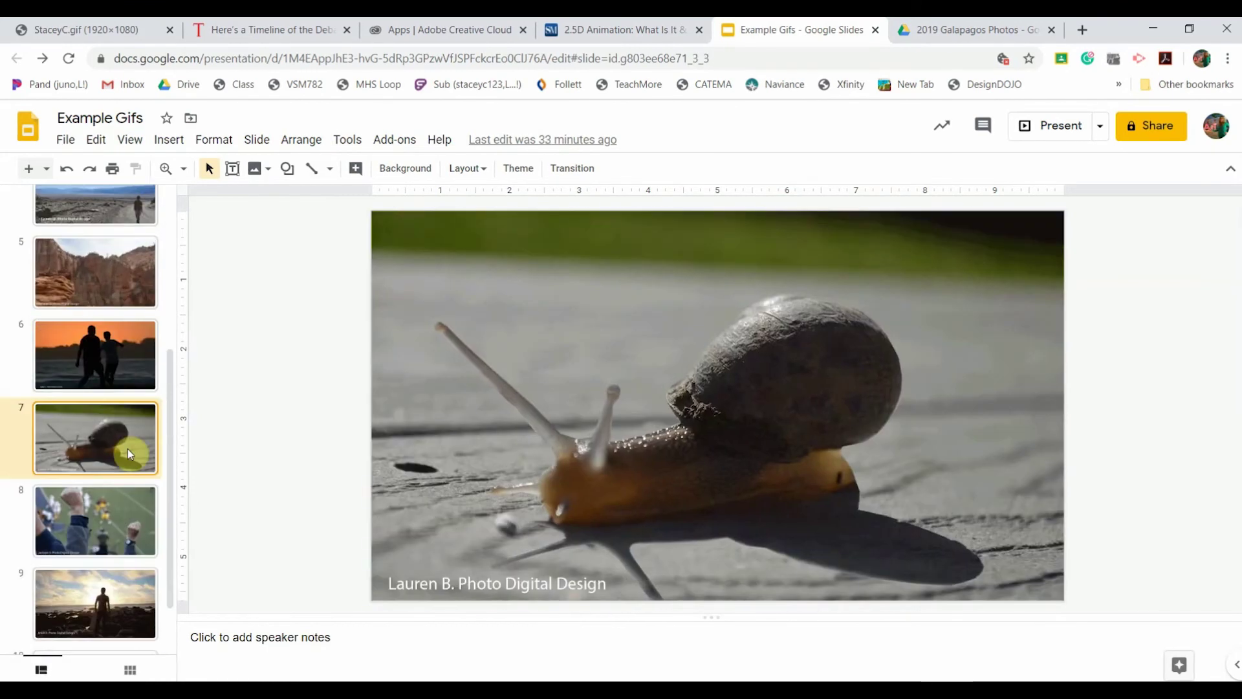
left_click(116, 509)
scroll(115, 590, "down", 1)
left_click(118, 551)
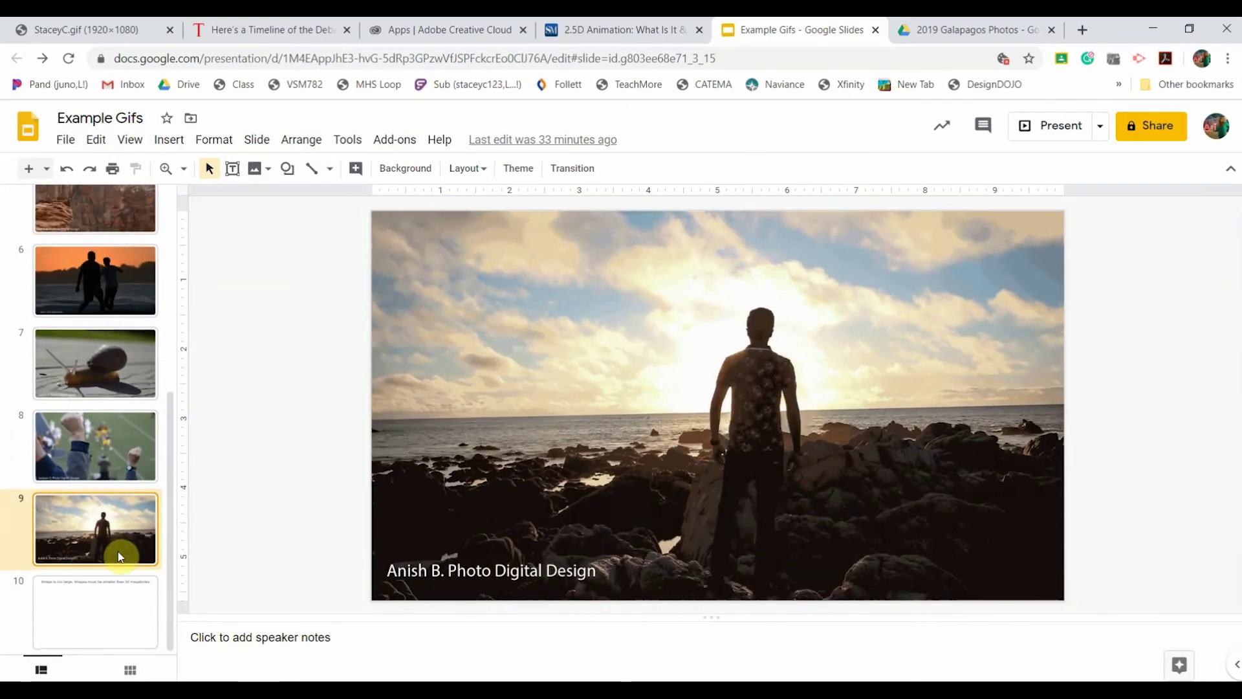
left_click(122, 614)
mouse_move(1123, 30)
left_mouse_down()
mouse_move(1100, 33)
mouse_move(1128, 39)
left_mouse_up()
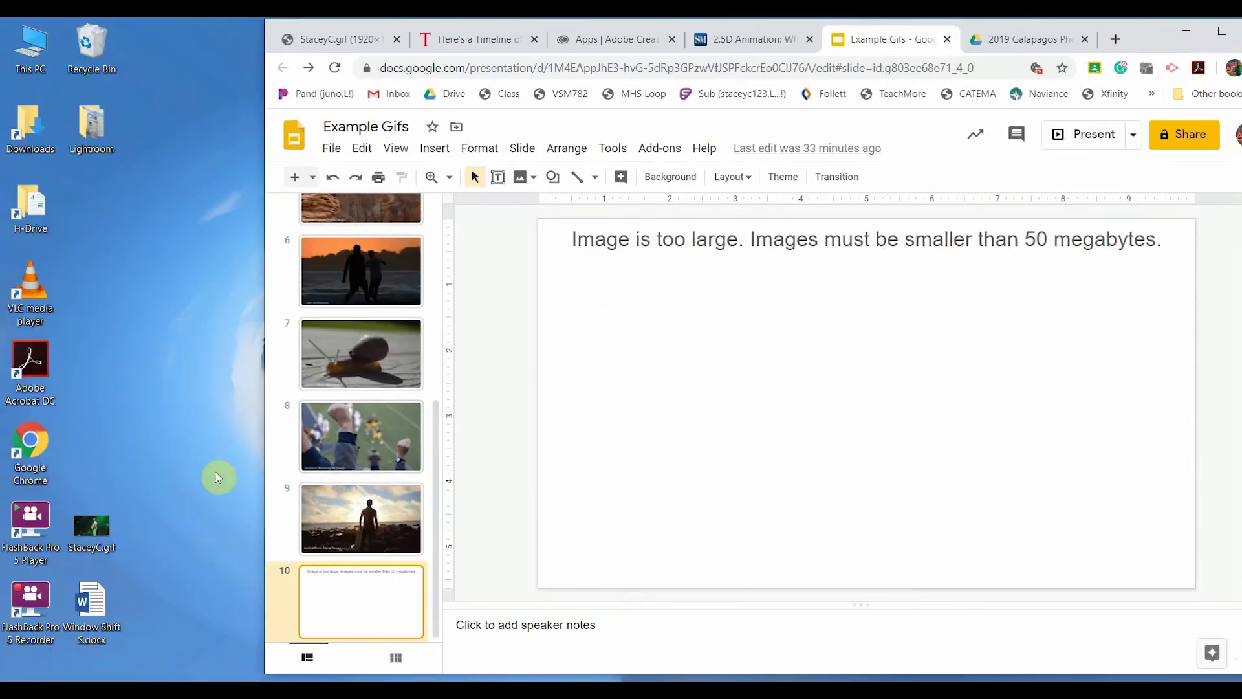
Drag the GIF file from the desktop onto slide 10's canvas.
left_click_drag(104, 522, 737, 435)
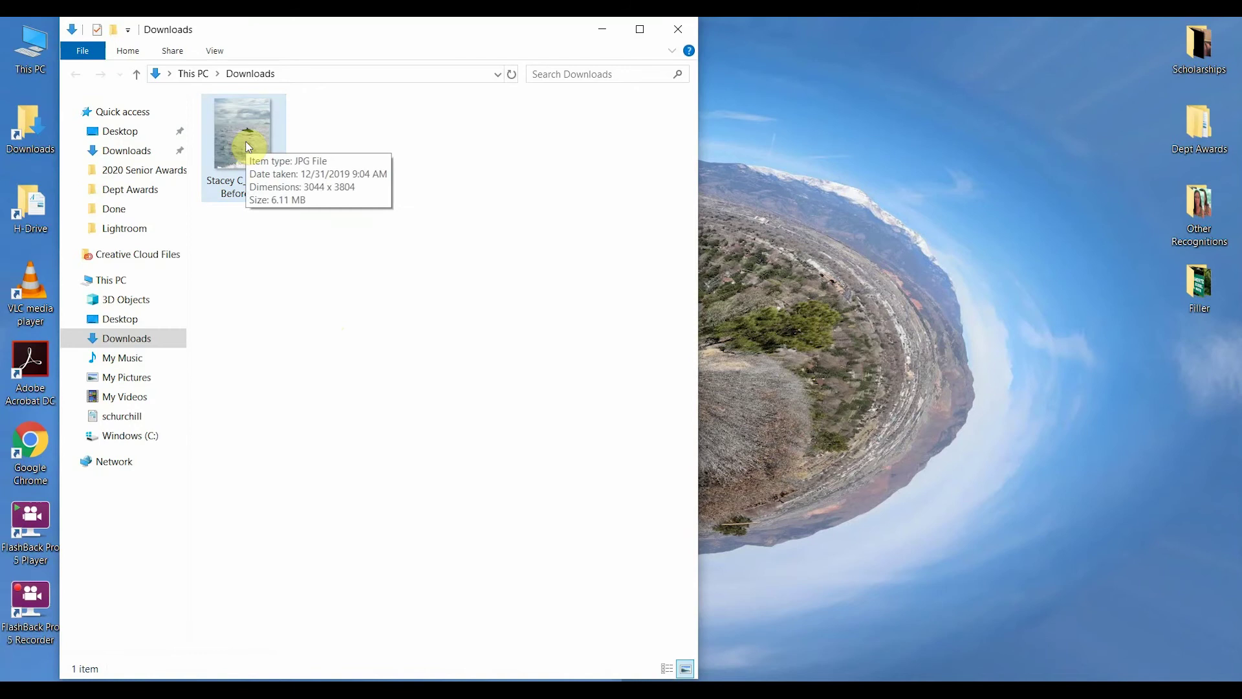
Open the downloaded dolphin photo with Adobe Photoshop 2020.
right_click(246, 142)
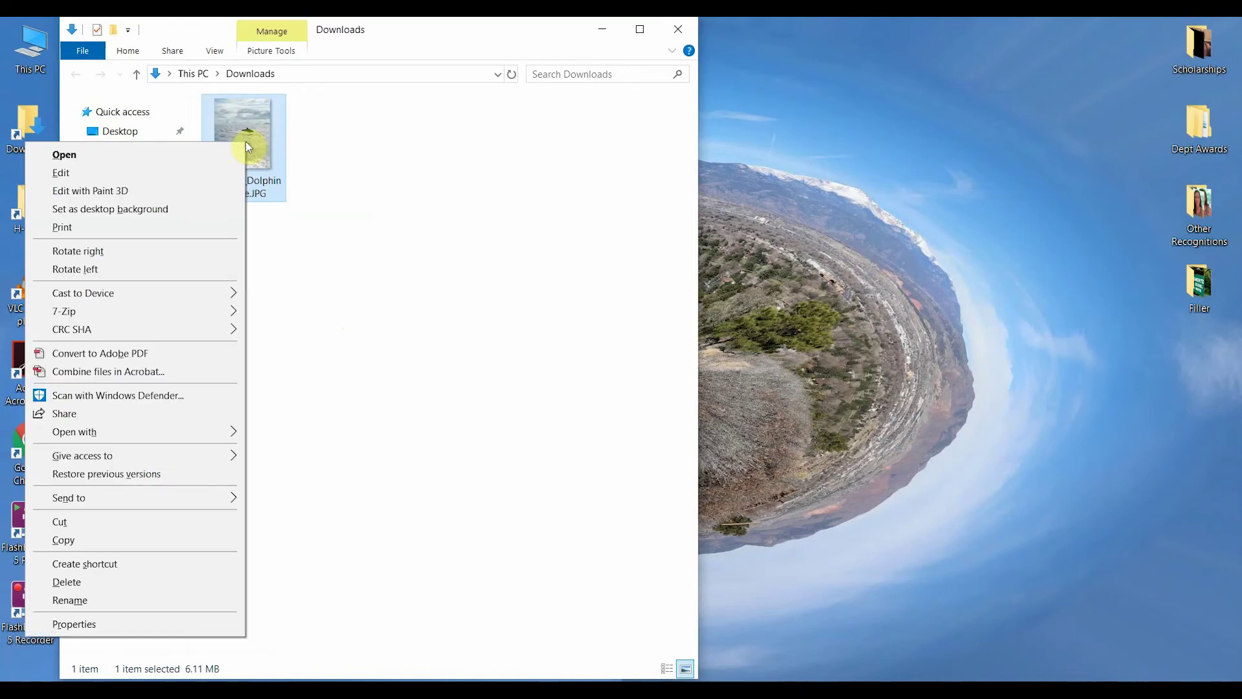
mouse_move(207, 432)
left_click(310, 452)
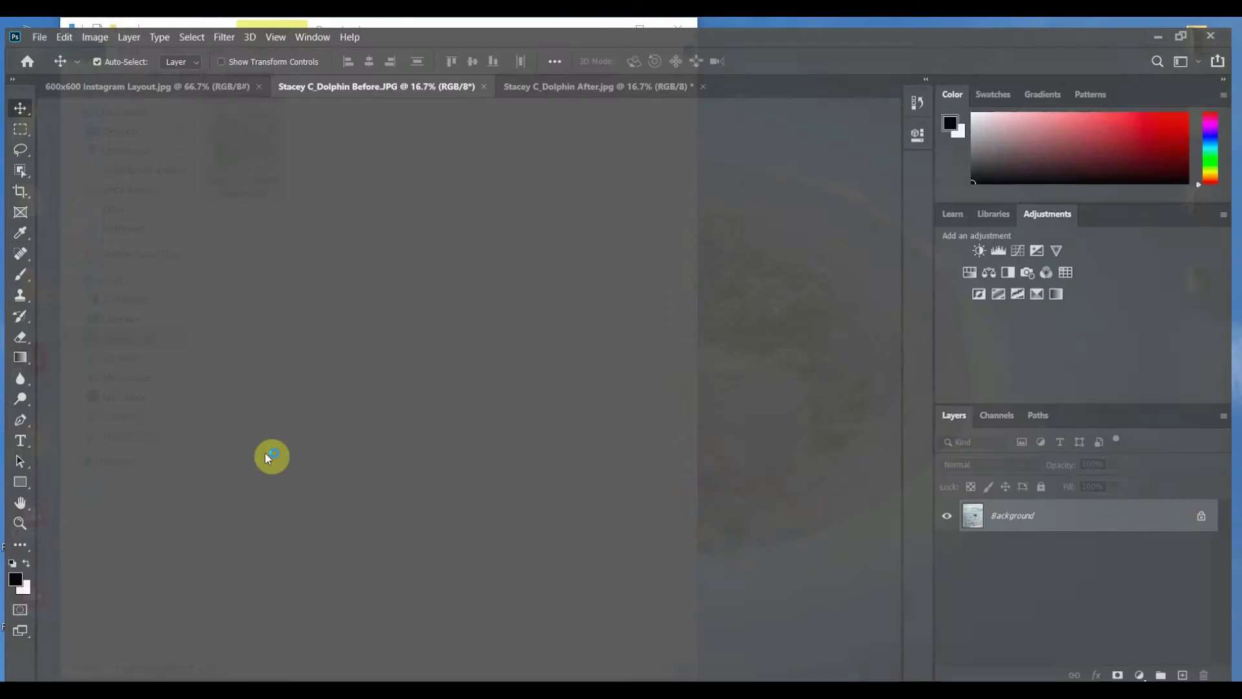
Switch to the Dolphin After.jpg document.
left_click(579, 79)
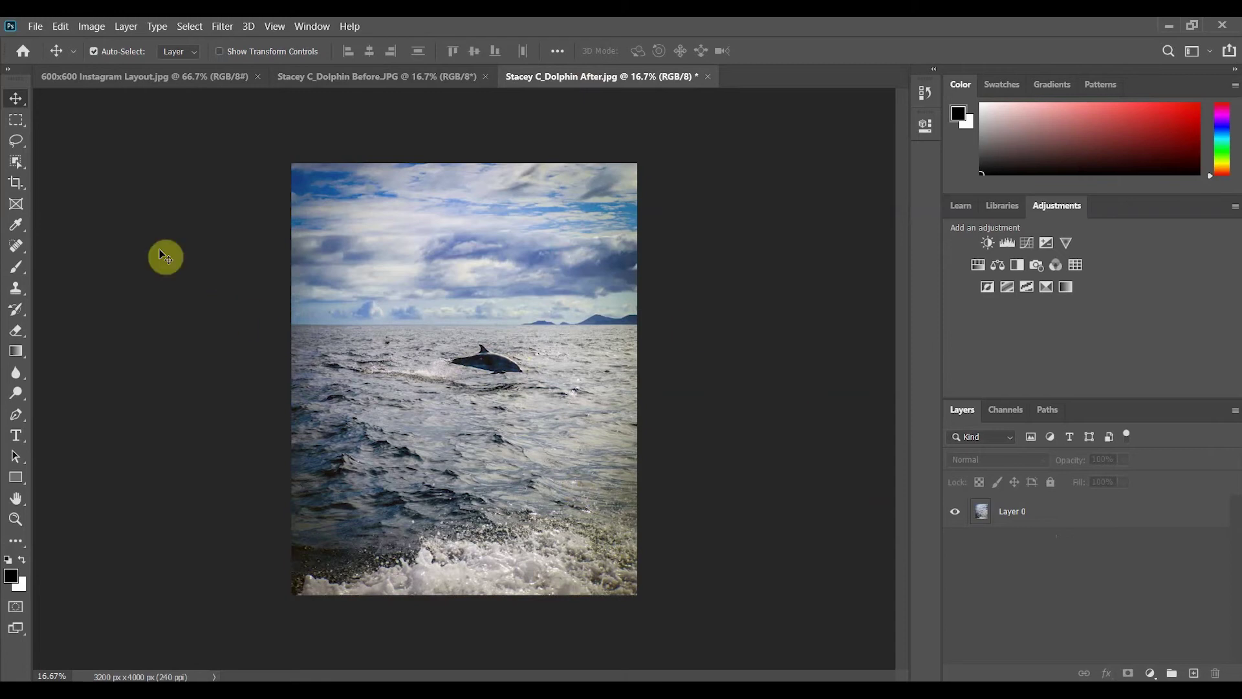
Crop the photo with a 16:9, 1920 x 1080 frame around the dolphin and horizon.
left_click(16, 187)
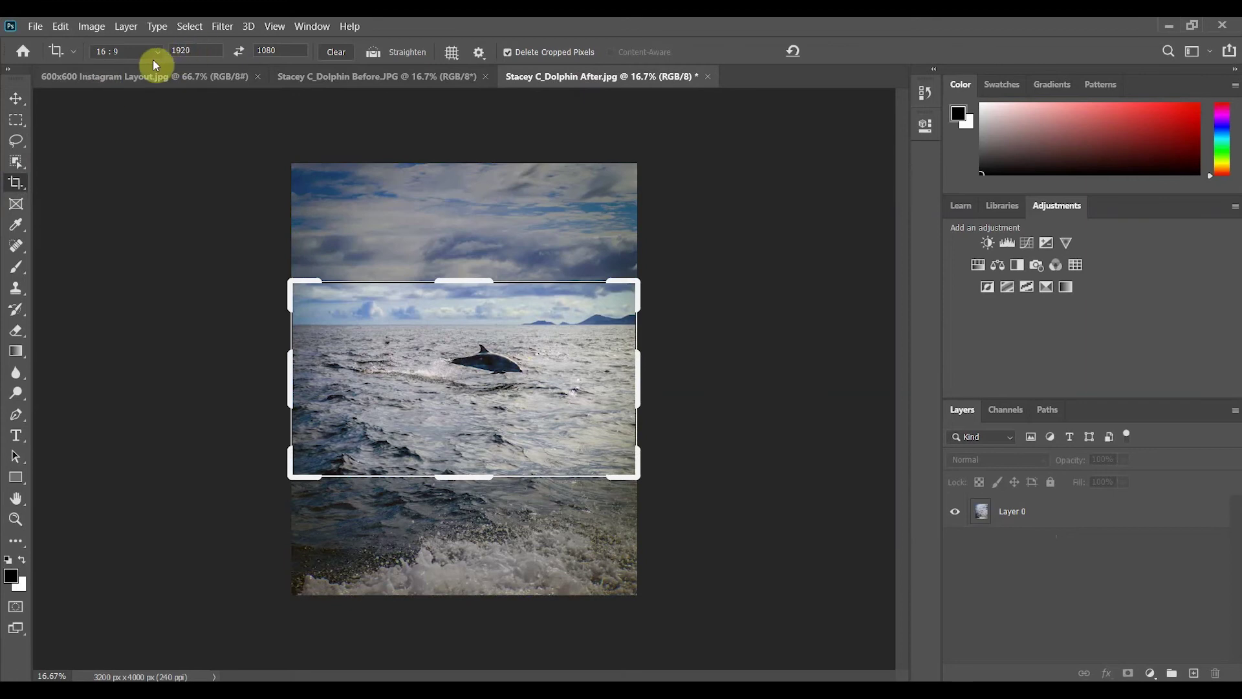
left_click(200, 50)
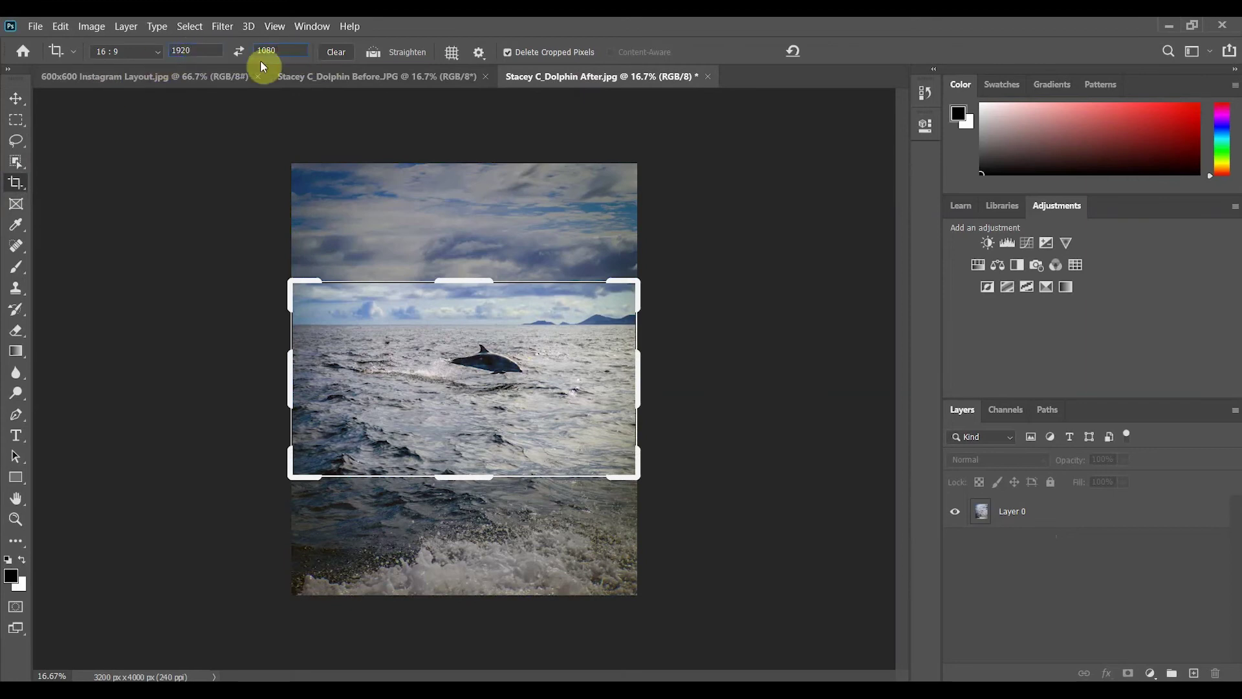
left_click(295, 55)
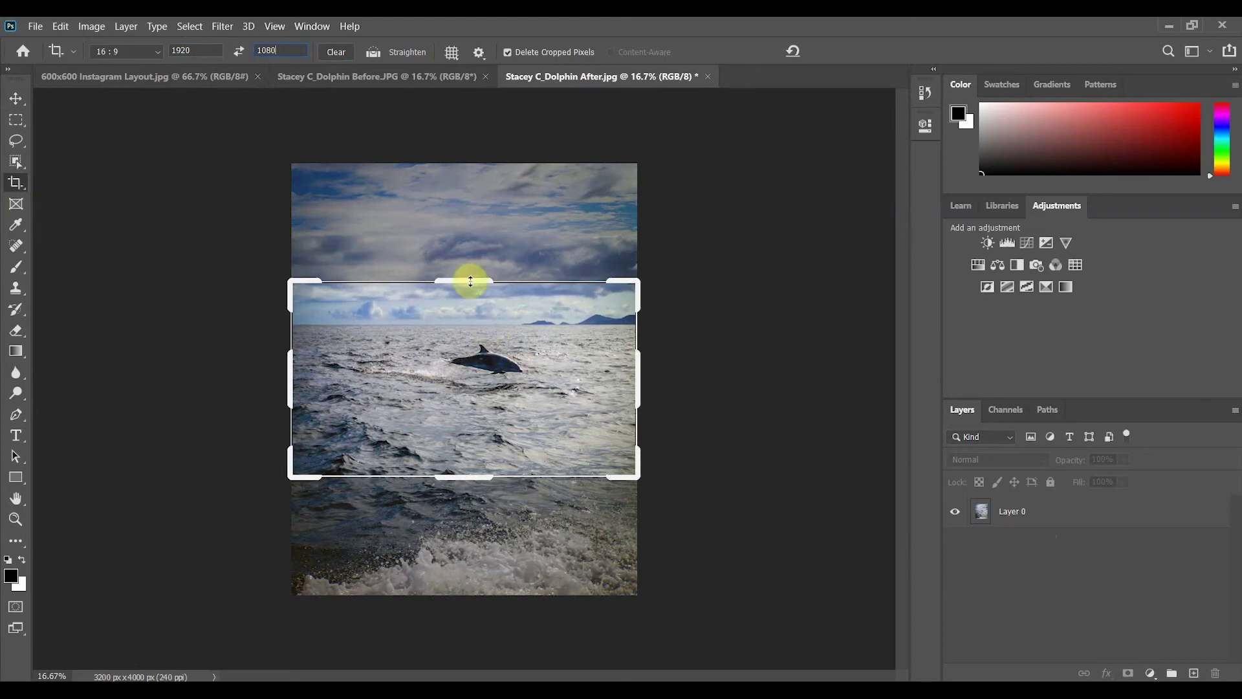
mouse_move(470, 280)
left_mouse_down()
mouse_move(472, 258)
mouse_move(470, 280)
left_mouse_up()
left_click_drag(462, 405, 464, 453)
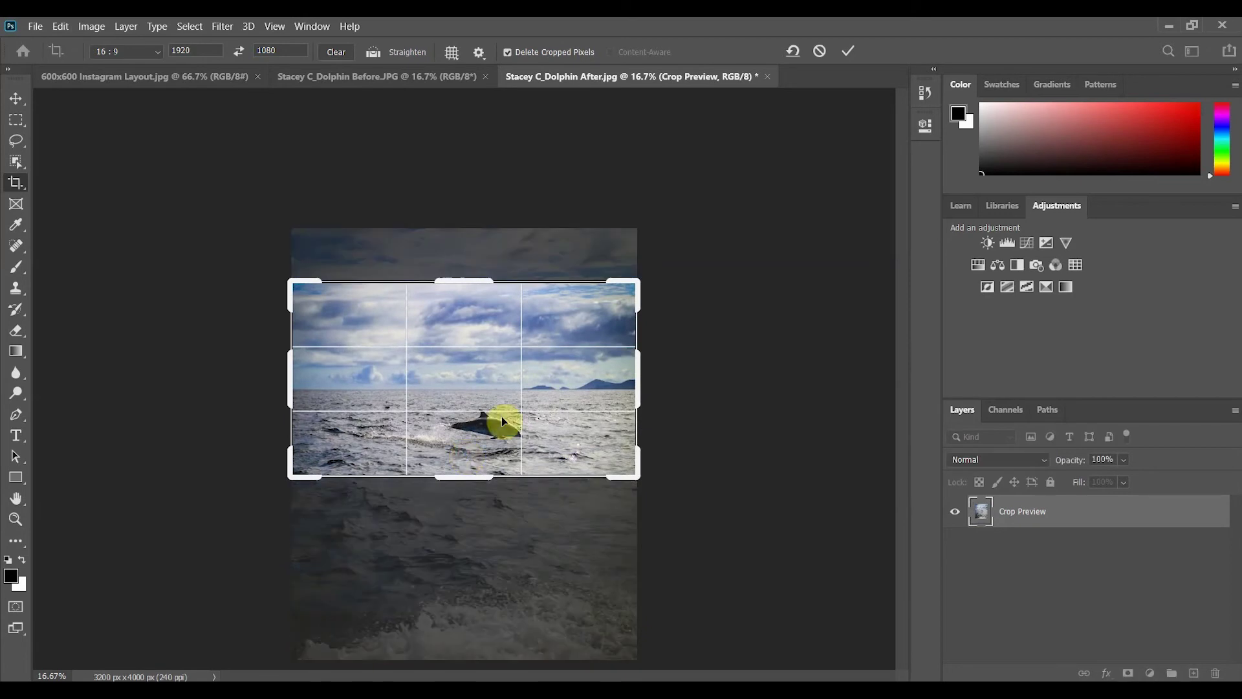
left_click(848, 51)
Switch to the Move tool, zoom to 100% and pan to the leaping dolphin.
key("v")
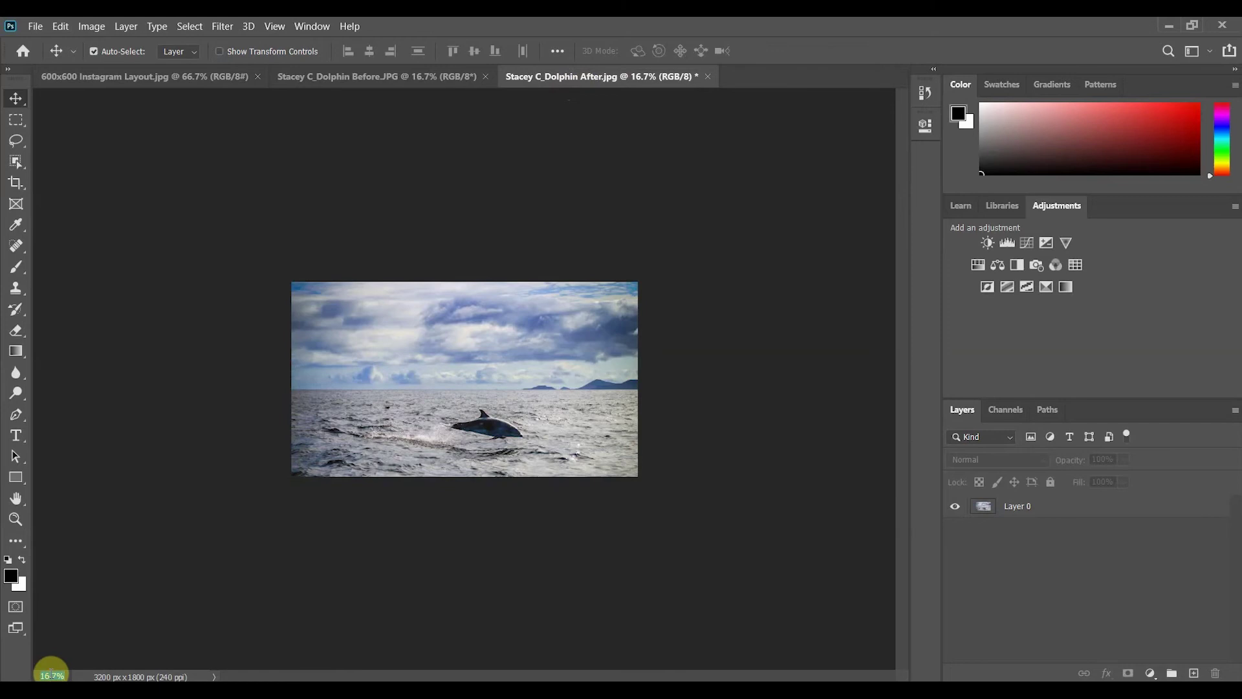
key("Return")
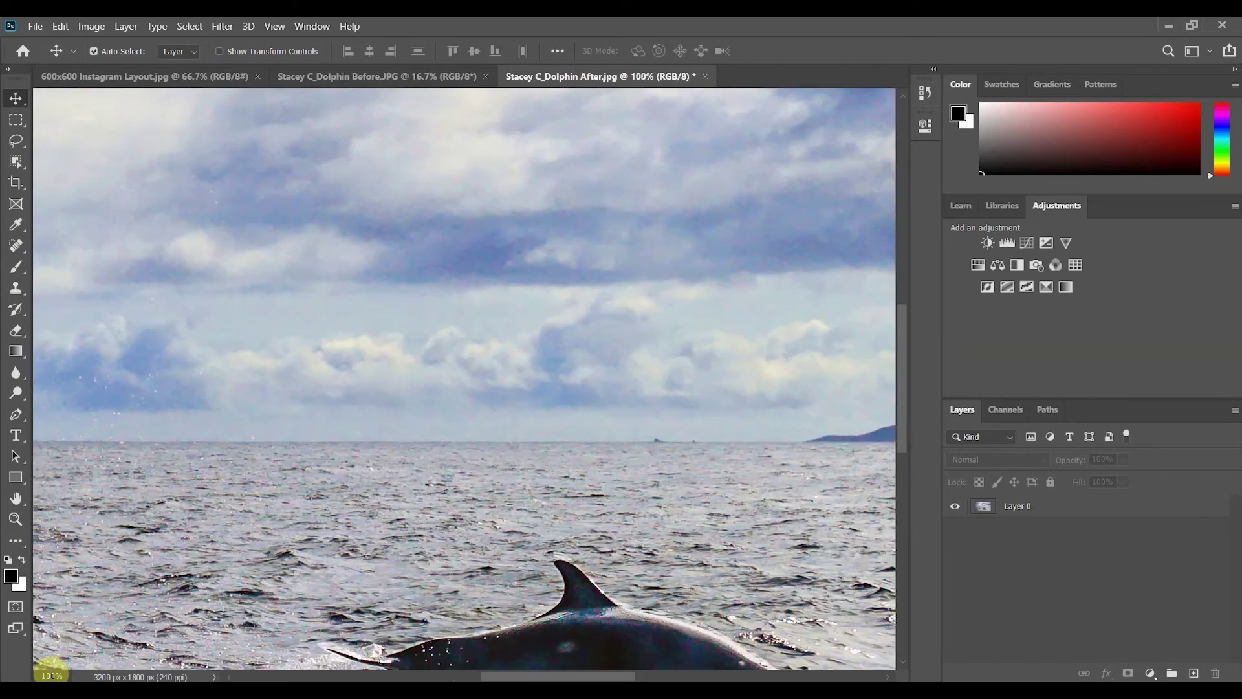
scroll(770, 478, "down", 5)
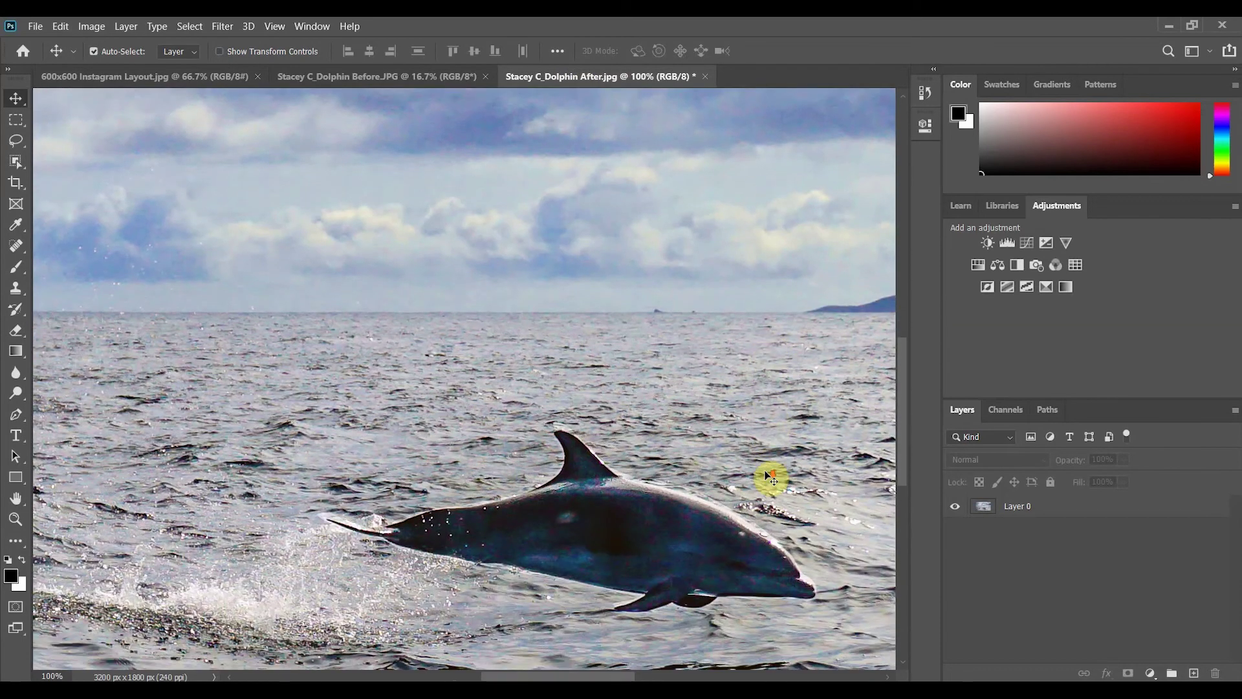
scroll(770, 478, "down", 1)
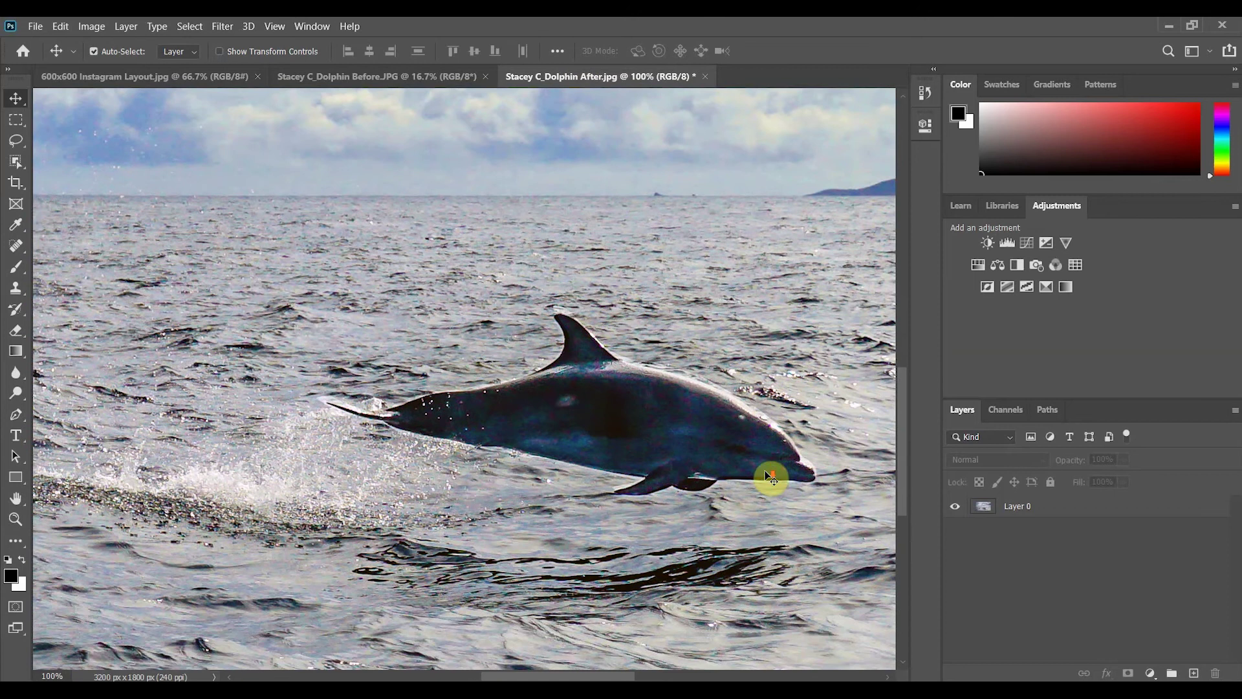
left_click_drag(591, 674, 611, 675)
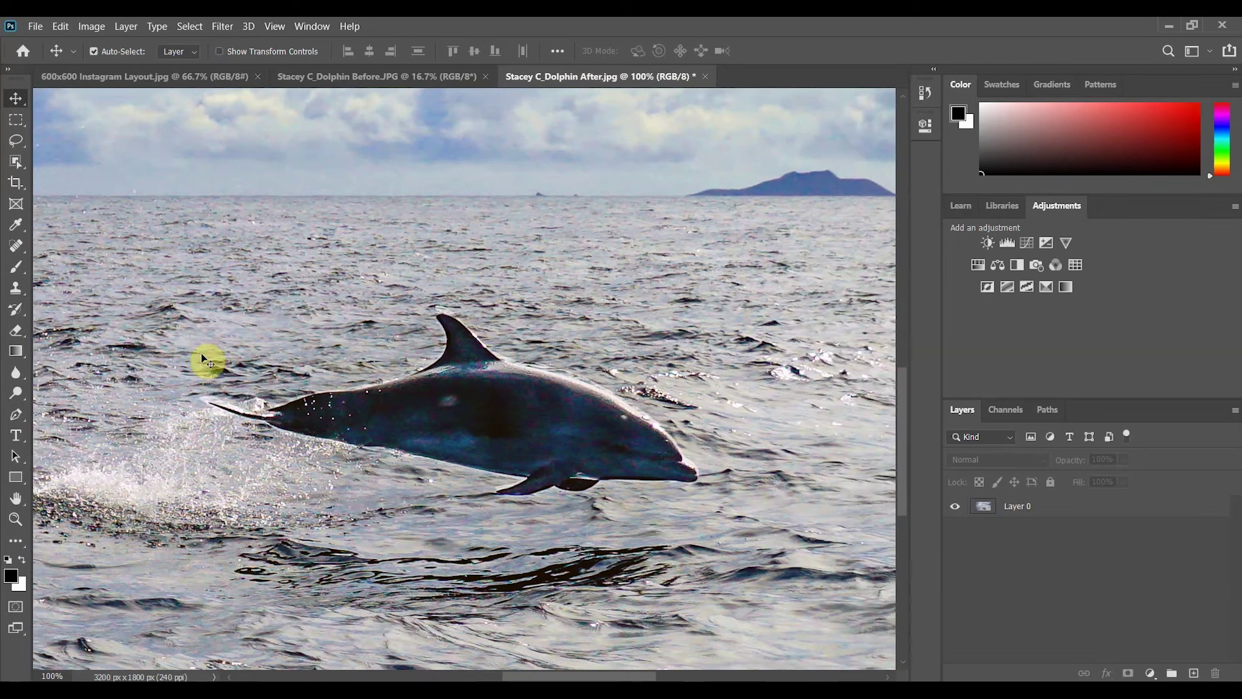
scroll(594, 535, "left", 1)
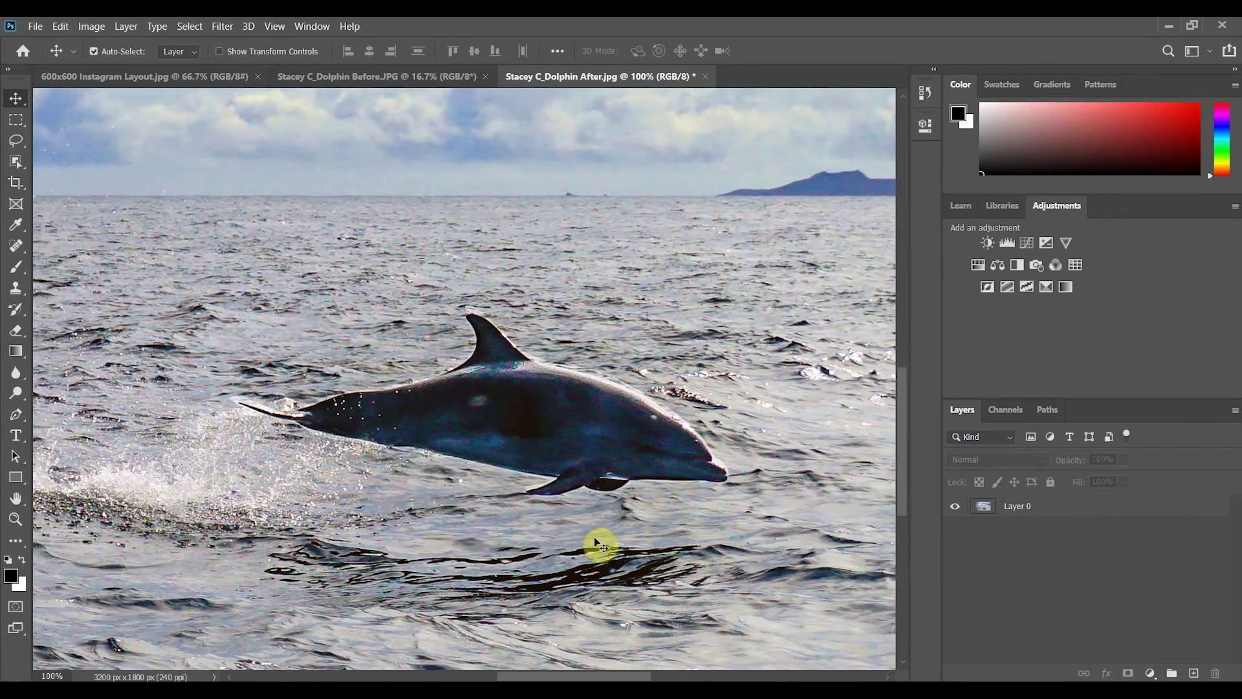
With the Pen tool, start the path at the tail tip and trace the belly to the flipper.
left_click(20, 420)
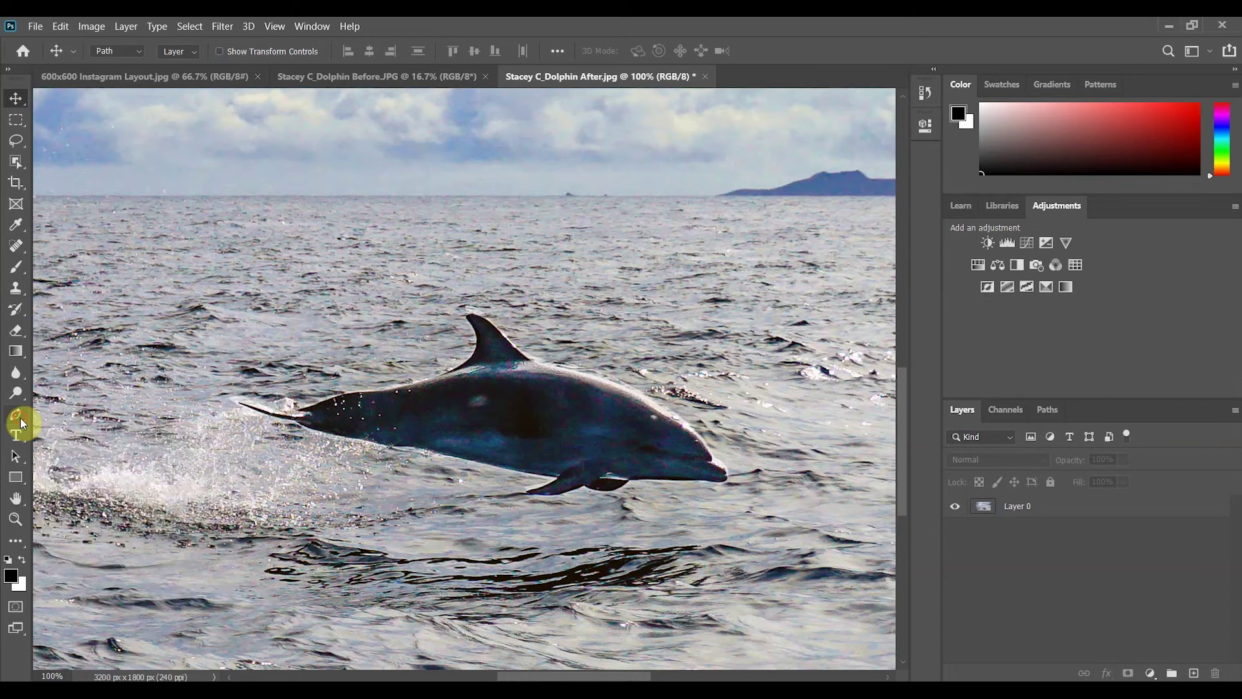
left_click(238, 403)
left_click(261, 414)
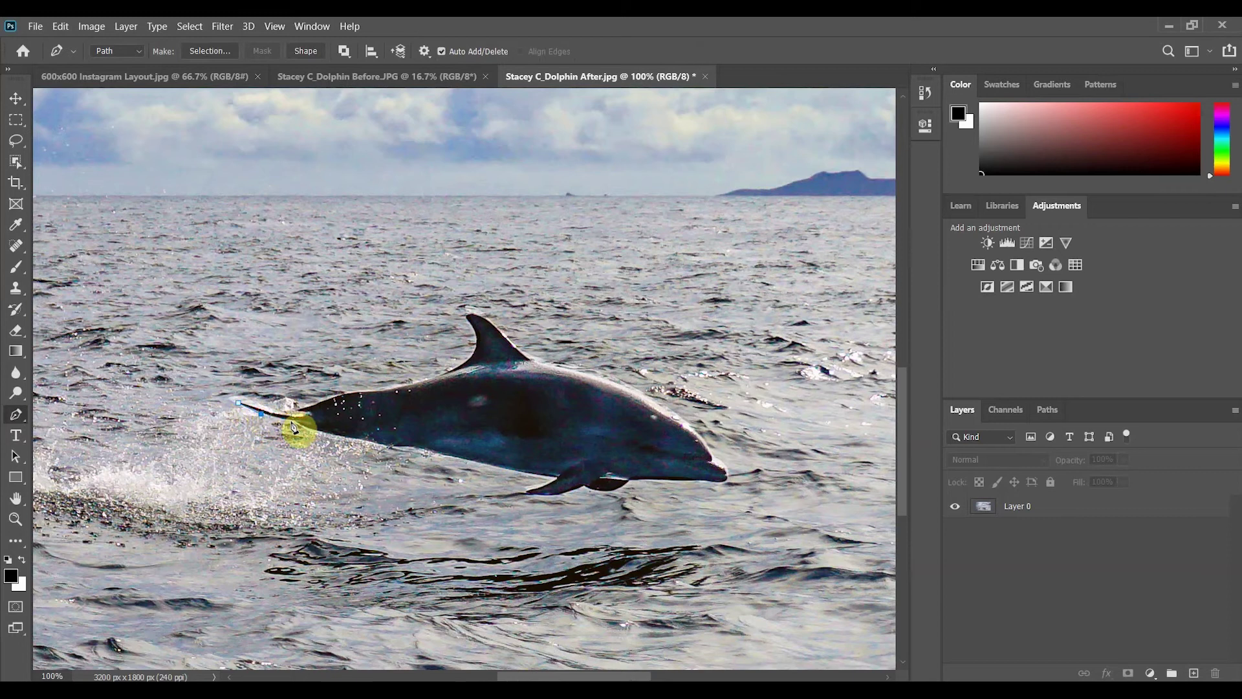
left_click(291, 422)
left_click(304, 428)
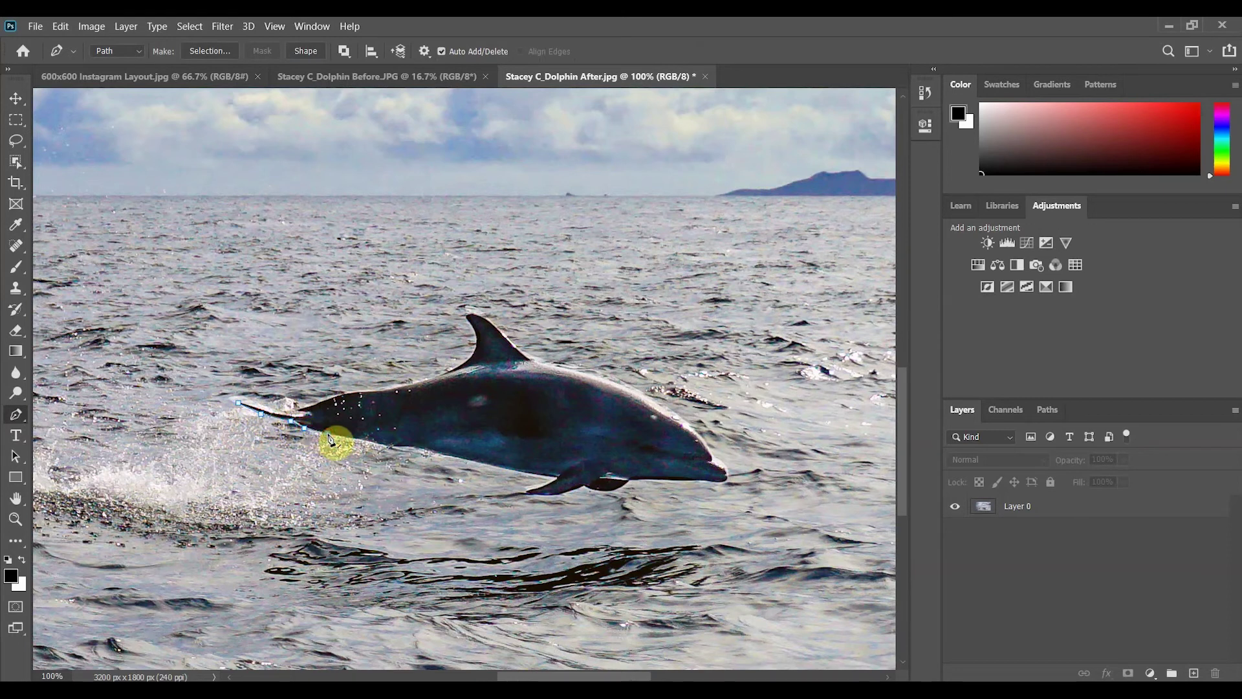
left_click(326, 433)
left_click(346, 438)
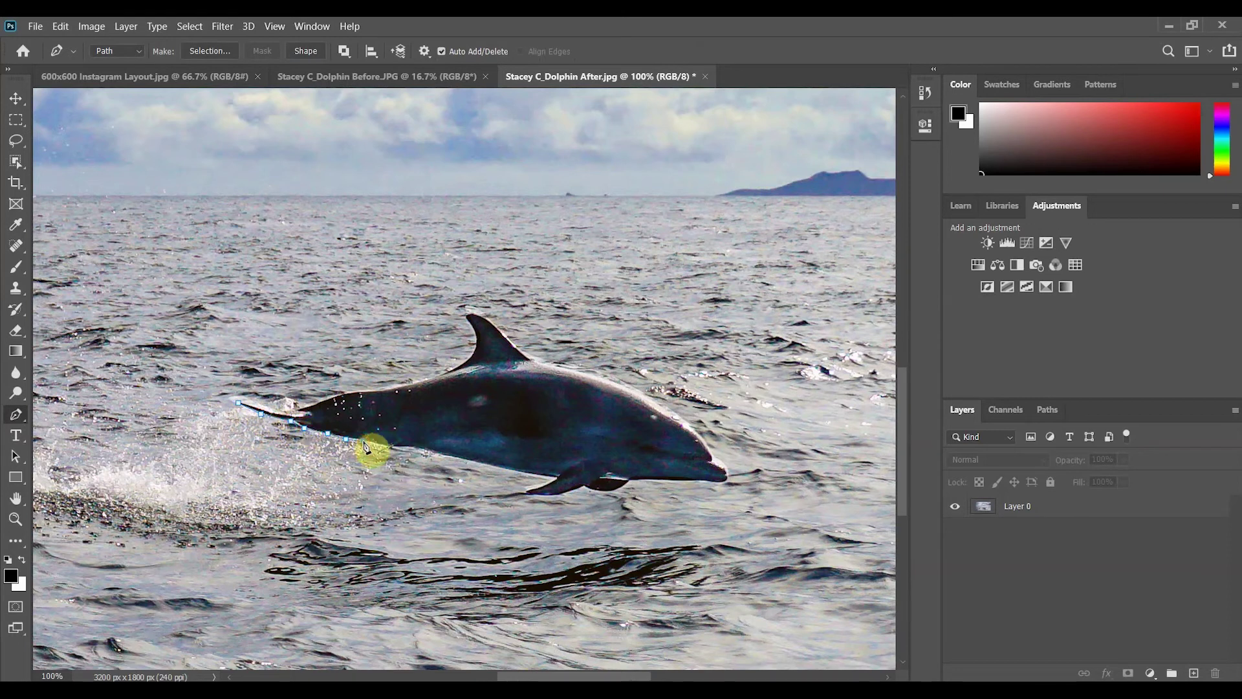
left_click(363, 441)
left_click(379, 441)
left_click(396, 428)
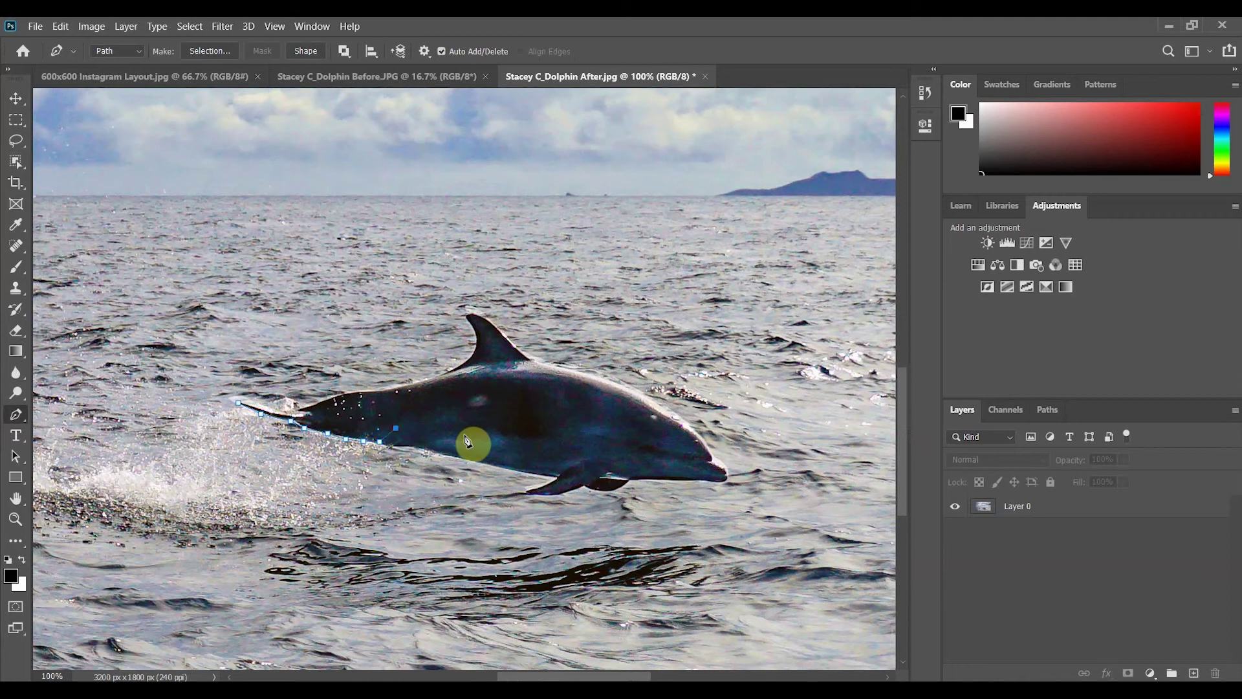
left_click(396, 444)
left_click(420, 448)
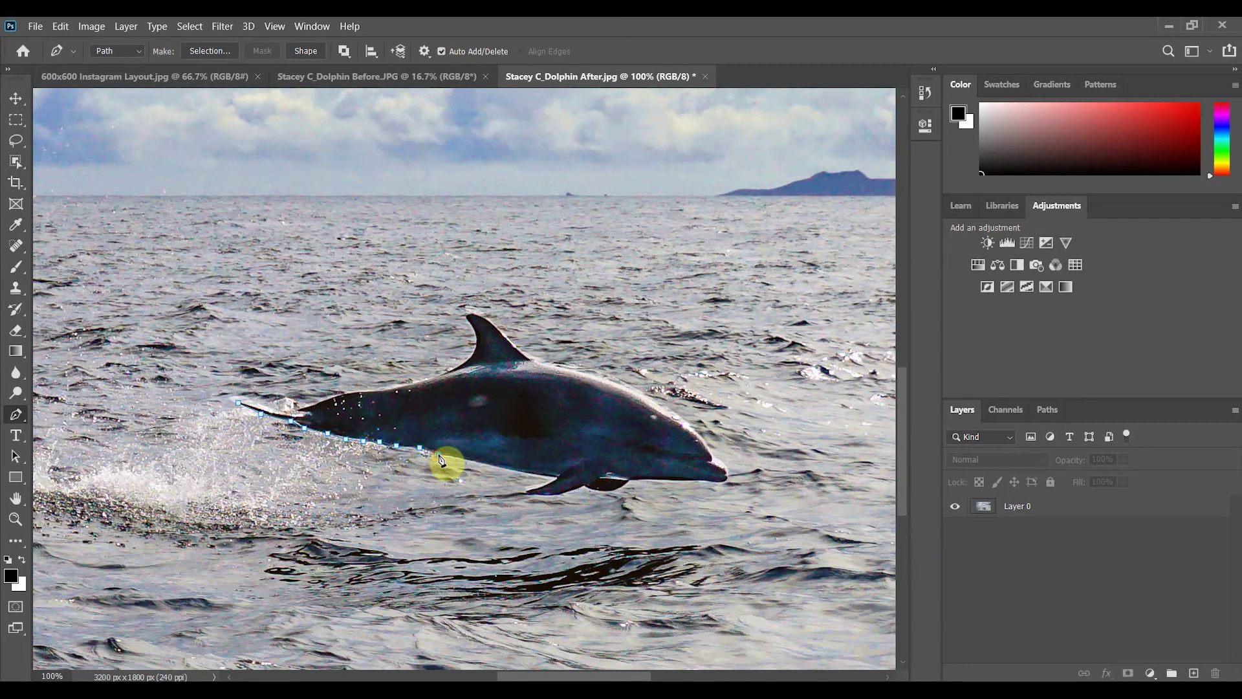
left_click(438, 454)
left_click(473, 463)
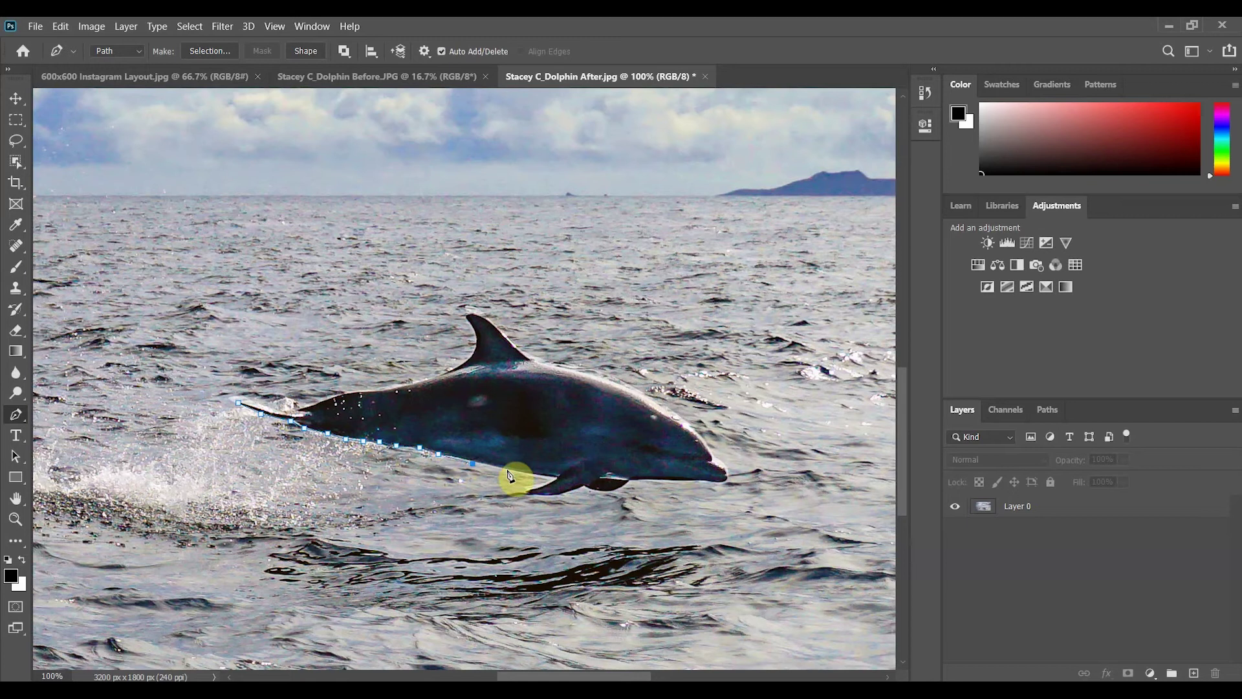
left_click(506, 469)
left_click(527, 472)
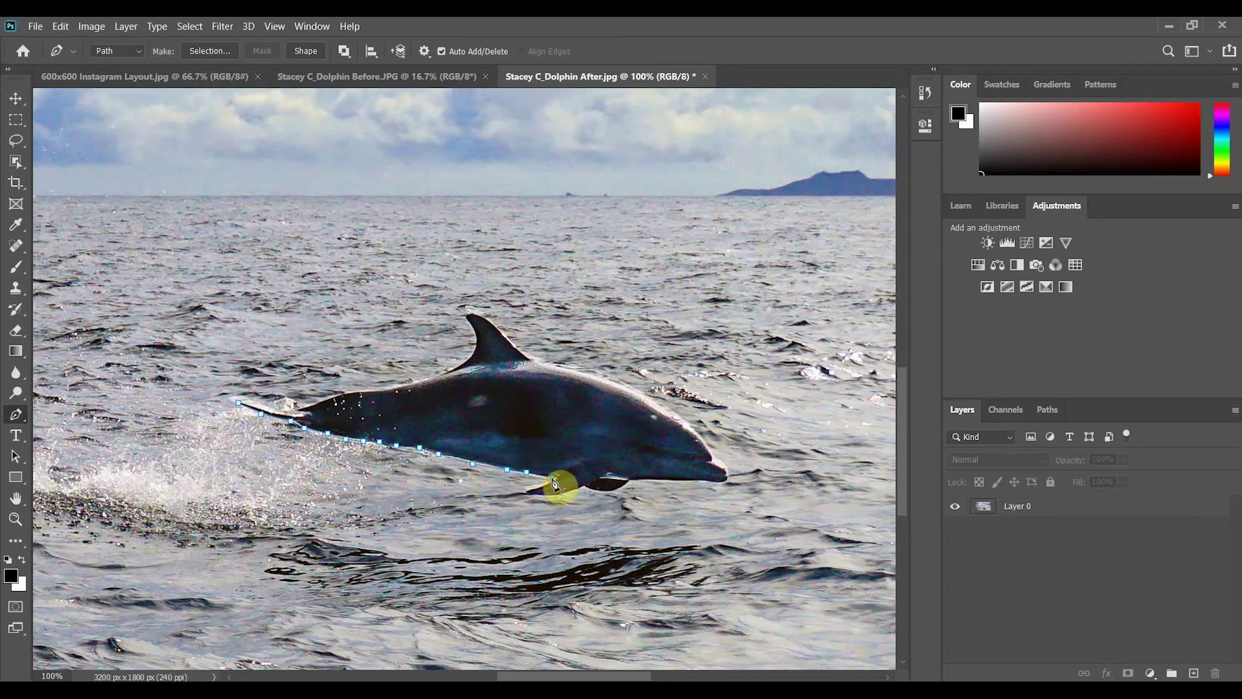
left_click(549, 481)
Continue the path beneath the flipper and along the belly to the snout.
left_click_drag(523, 505, 549, 507)
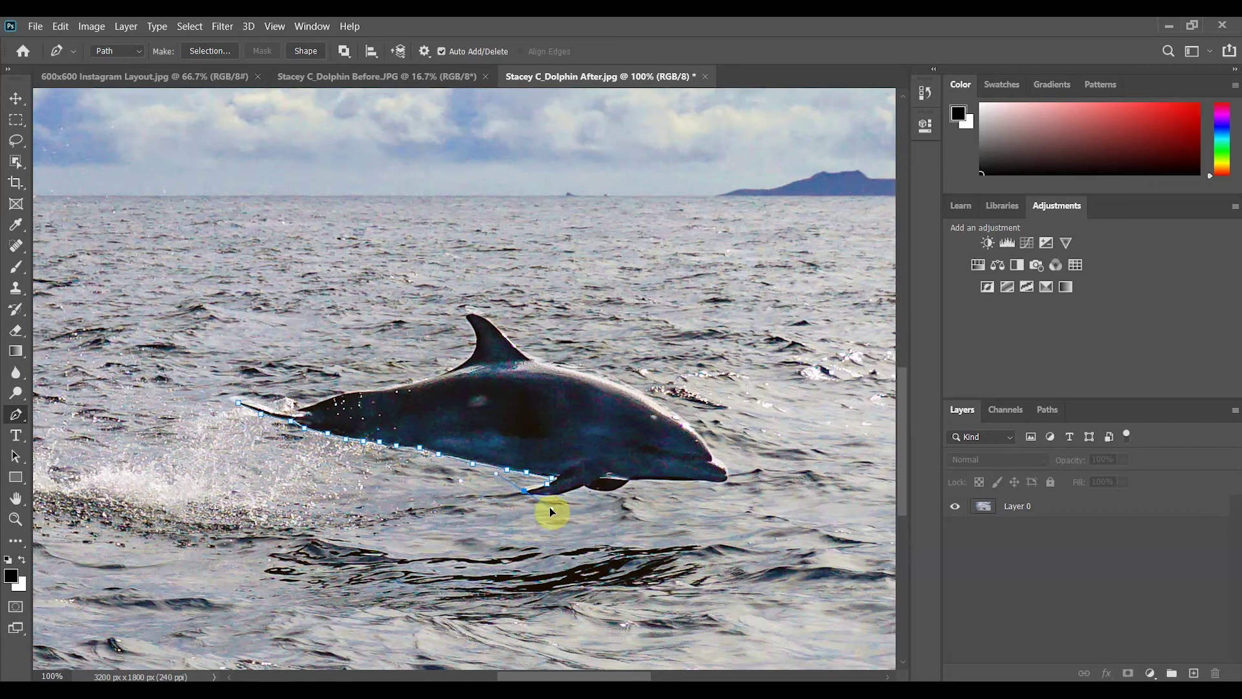
left_click(519, 494)
left_click(570, 493)
left_click(585, 486)
left_click(599, 491)
left_click(615, 491)
left_click(627, 481)
left_click(641, 481)
left_click(671, 482)
left_click(695, 481)
left_click(716, 482)
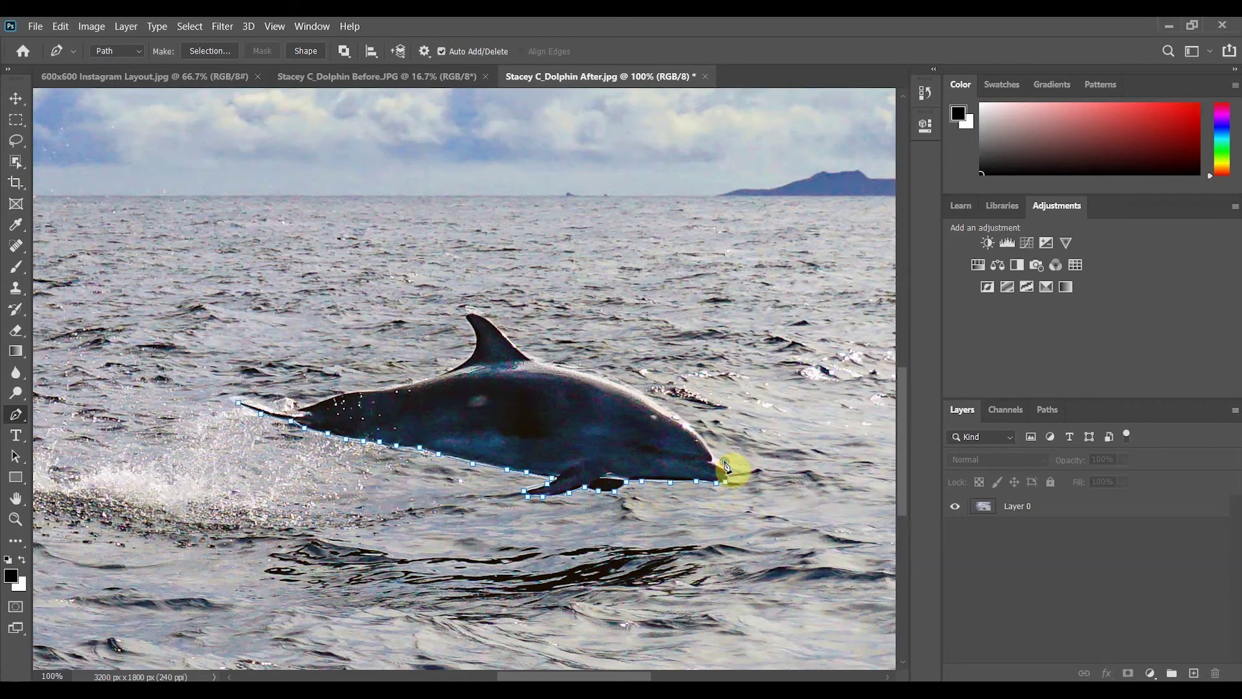
Trace the path over the head, along the back and around the dorsal fin.
left_click(693, 429)
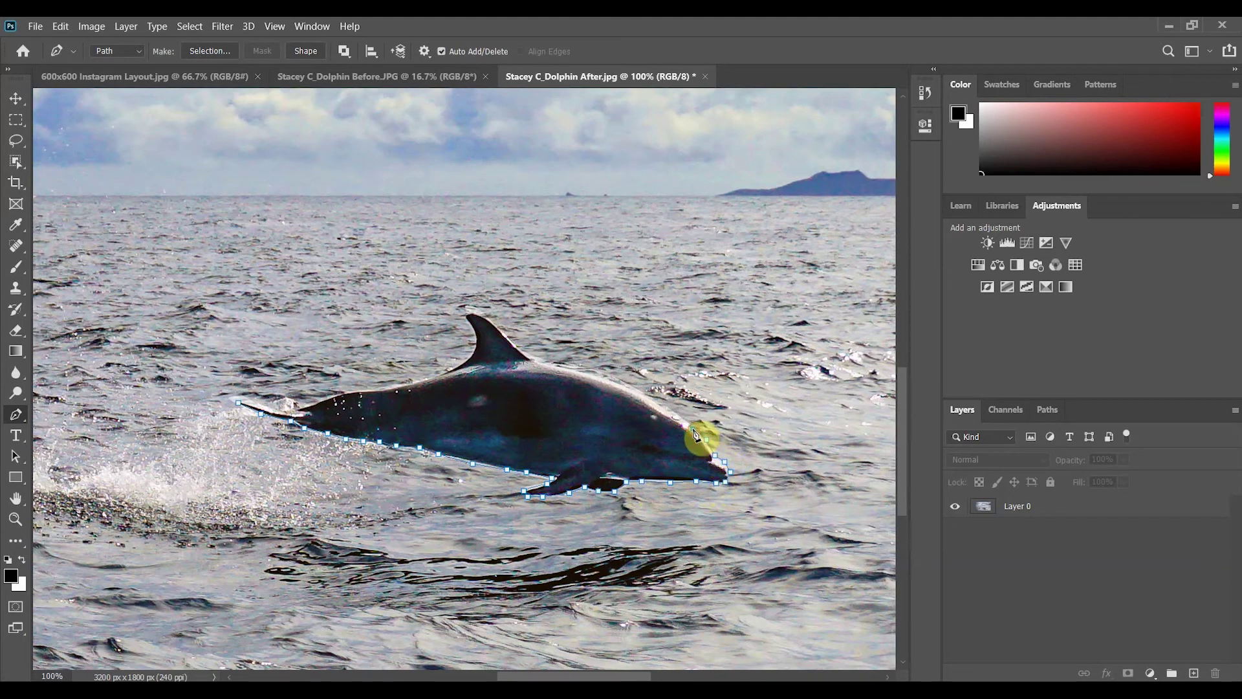
left_click(652, 396)
left_click(636, 385)
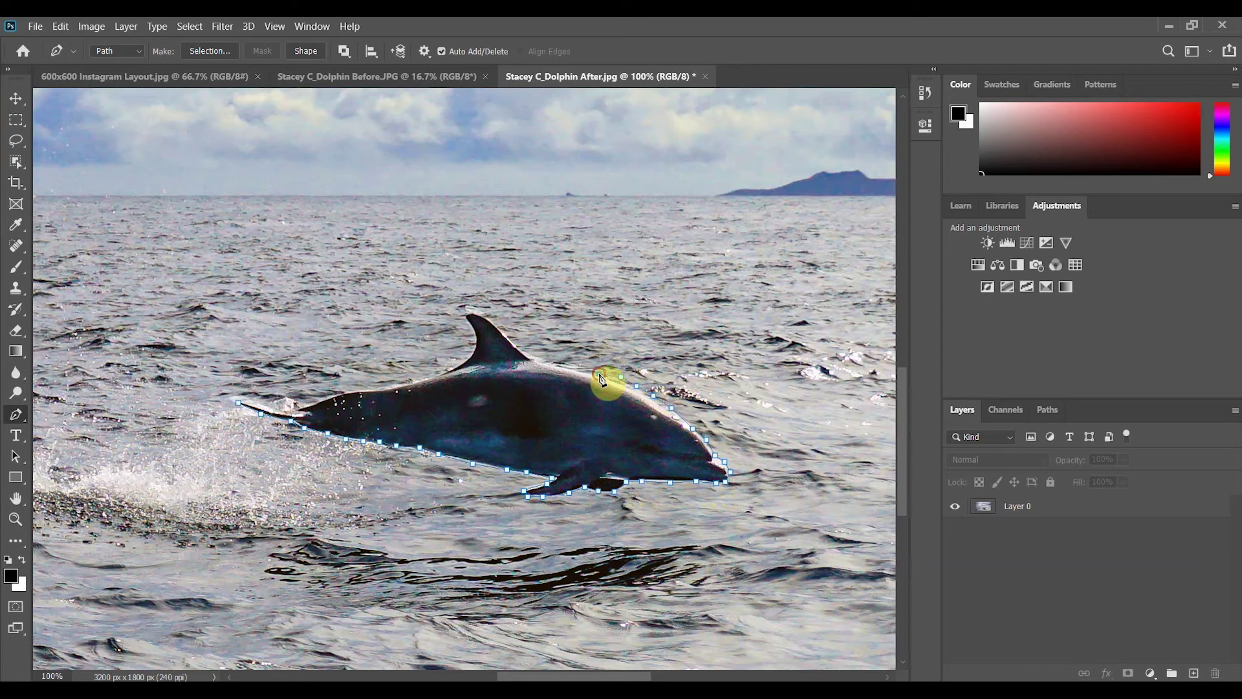
left_click(598, 374)
left_click(583, 366)
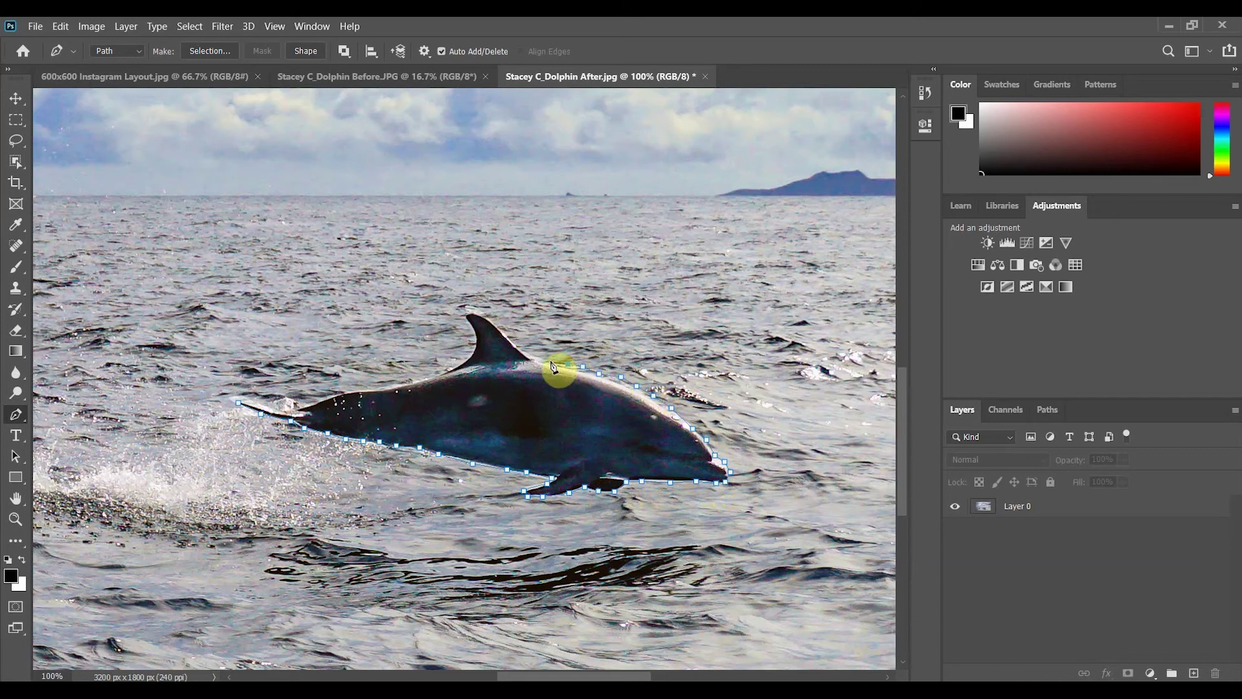
left_click(548, 360)
left_click(533, 358)
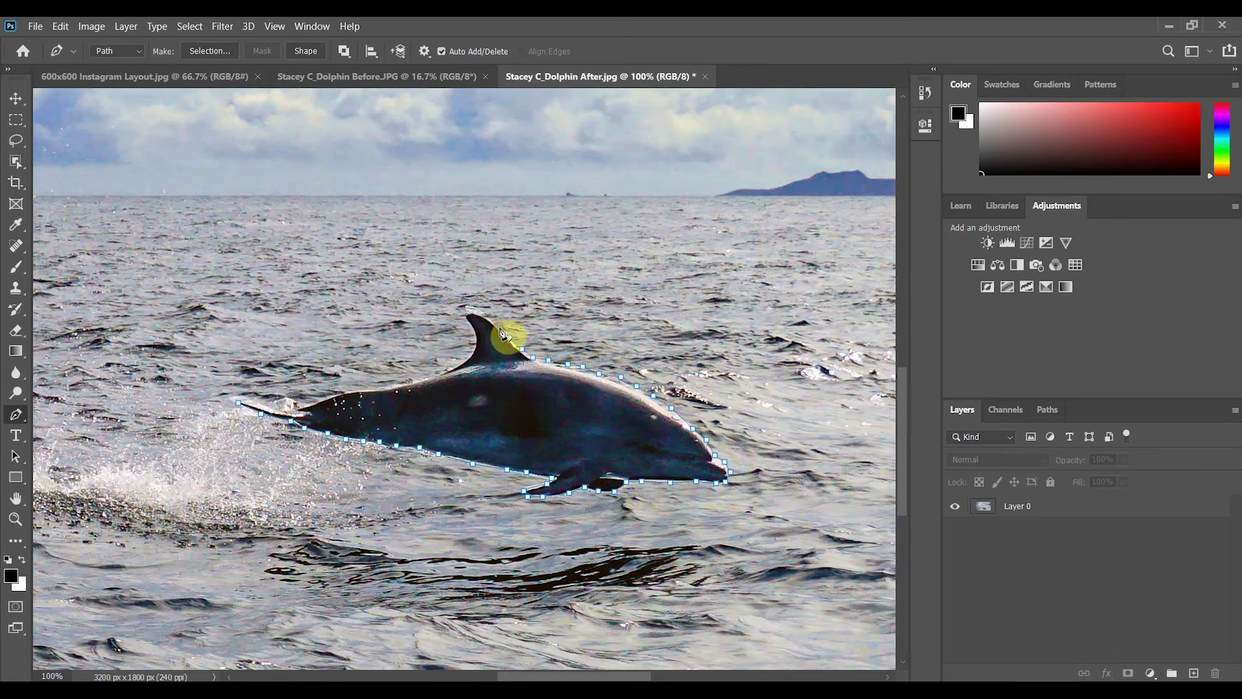
left_click(509, 336)
left_click(470, 311)
left_click(463, 360)
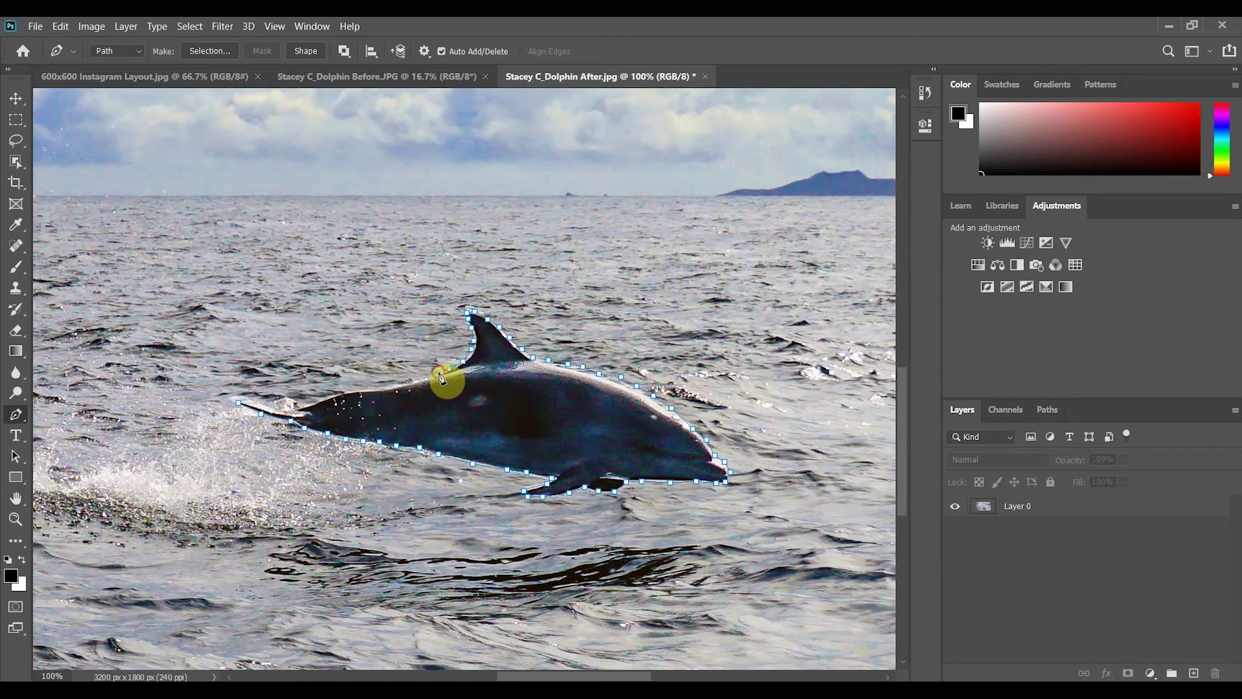
Trace the back down to the tail and close the path at its starting point.
left_click(440, 372)
left_click(421, 379)
left_click(401, 383)
left_click(373, 389)
left_click(346, 391)
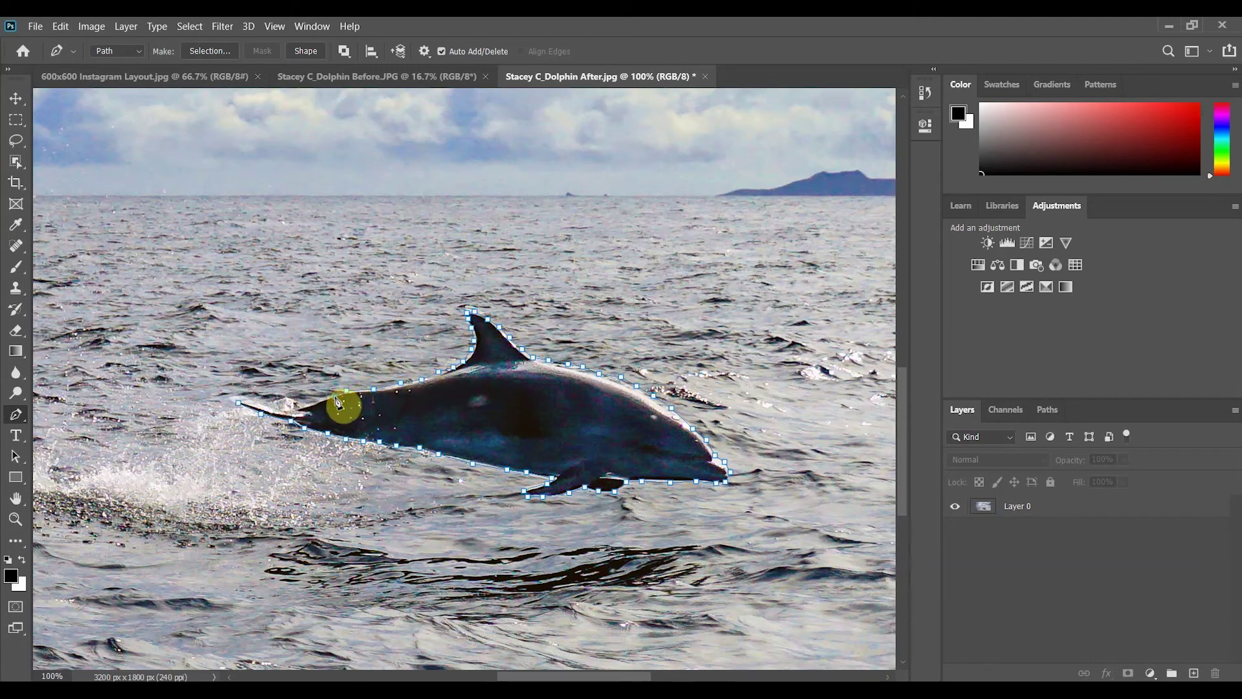
left_click(321, 402)
left_click(297, 411)
left_click(256, 405)
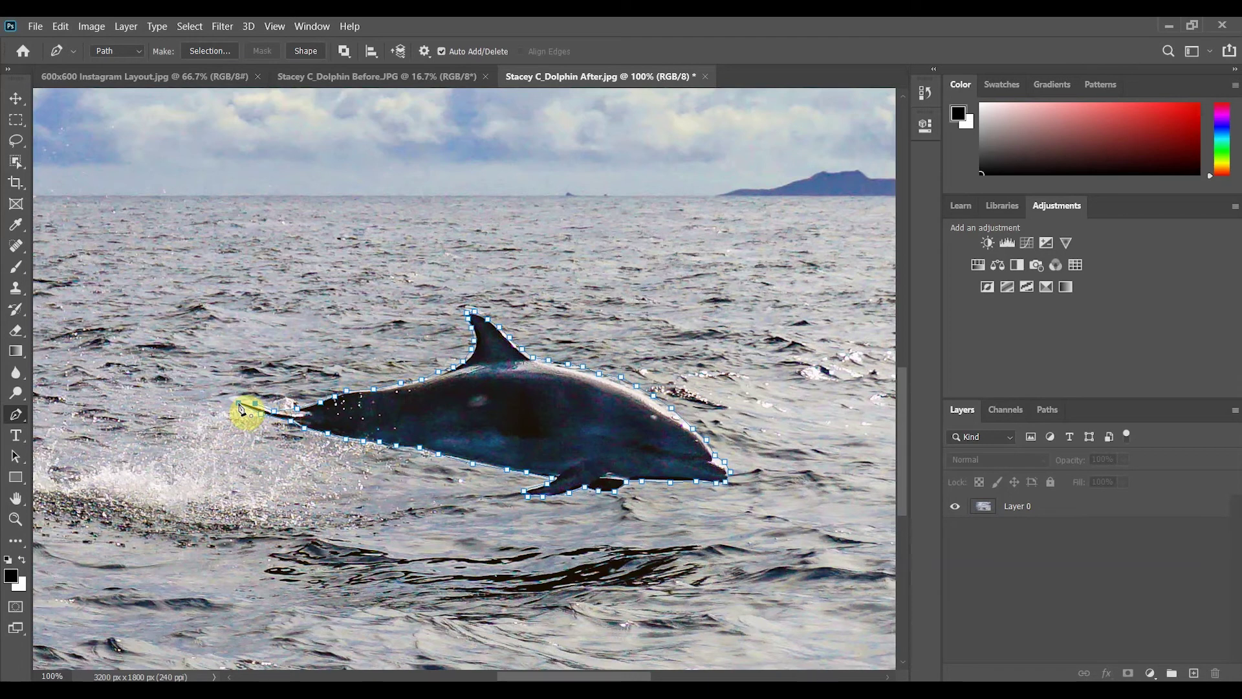
left_click(239, 404)
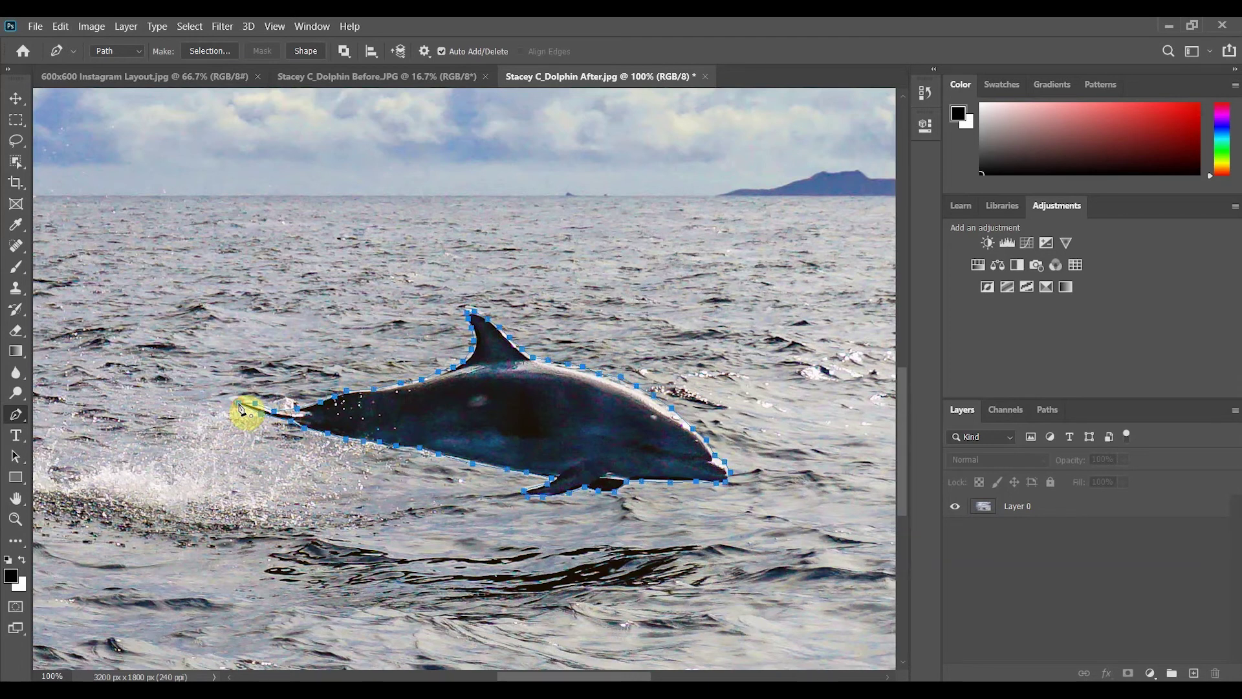
Make a selection from the dolphin path with a Feather Radius of 0 pixels.
right_click(517, 398)
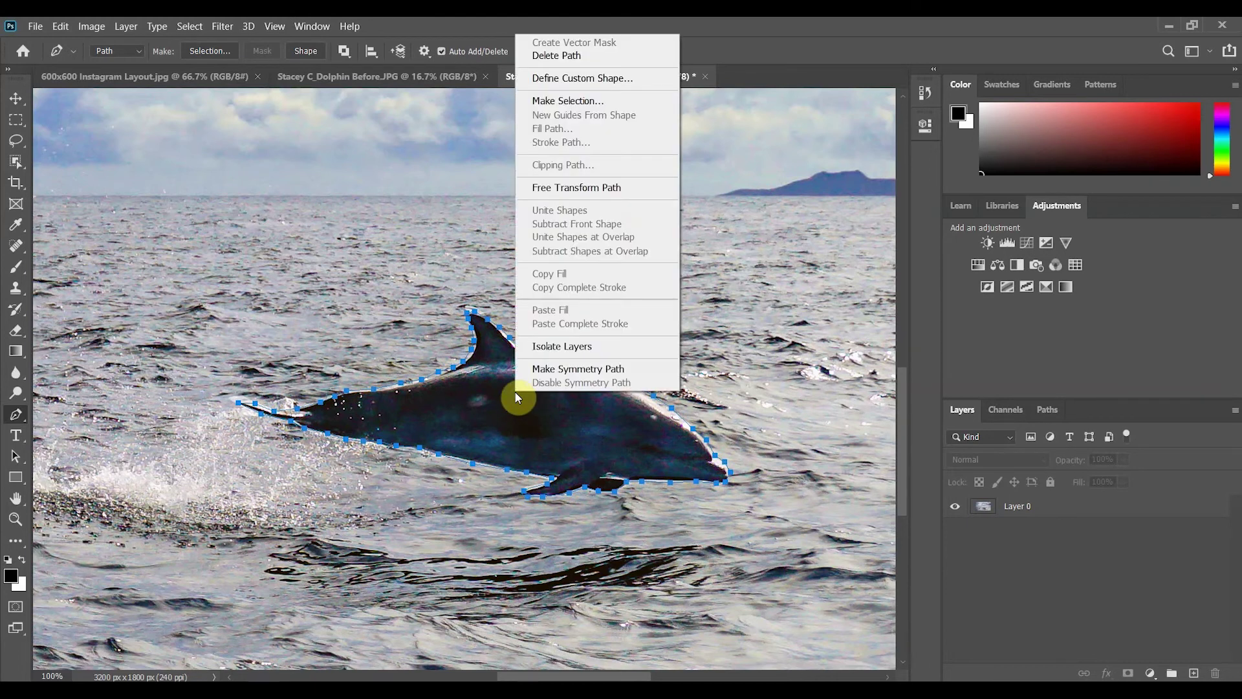
left_click(602, 102)
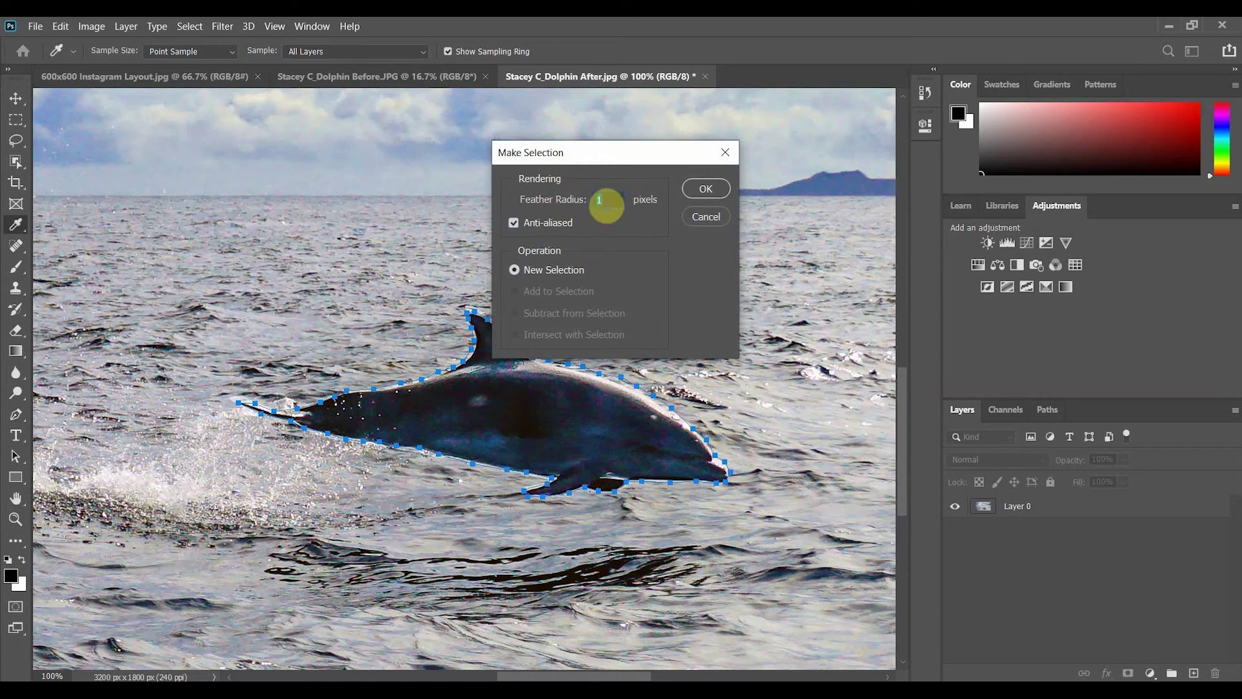
type("0")
left_click(698, 187)
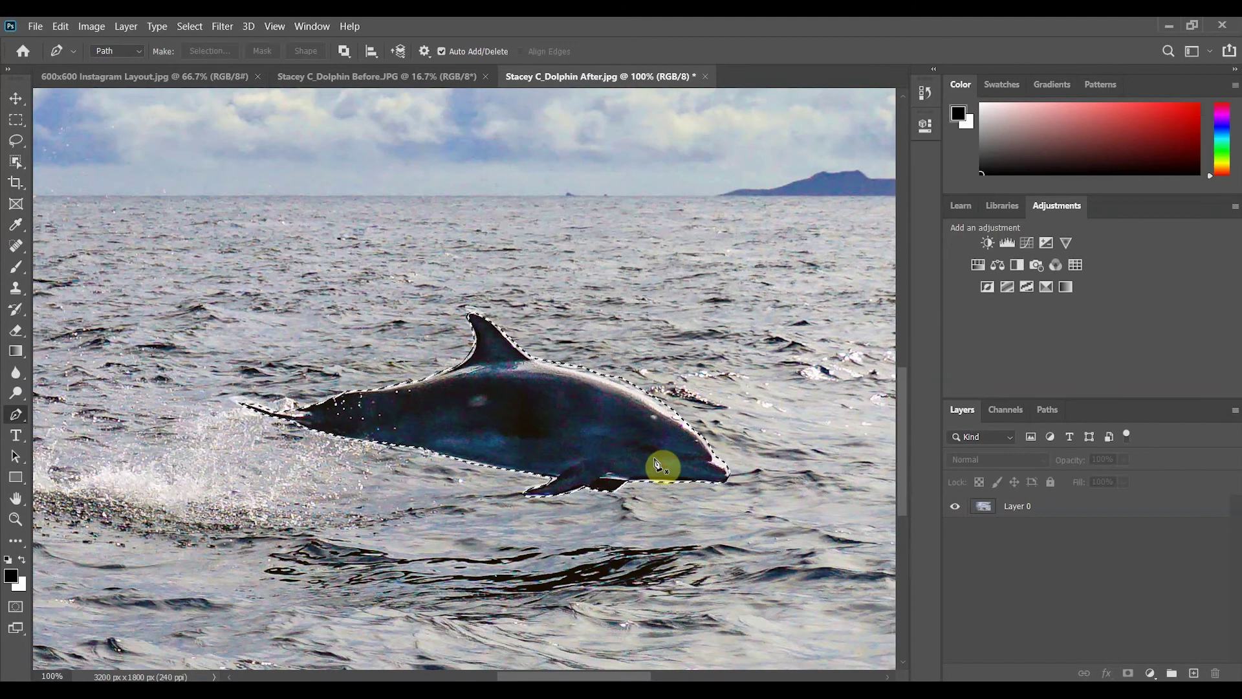
Copy Merged and paste the dolphin onto new Layer 1, then hide Layer 0.
left_click(67, 27)
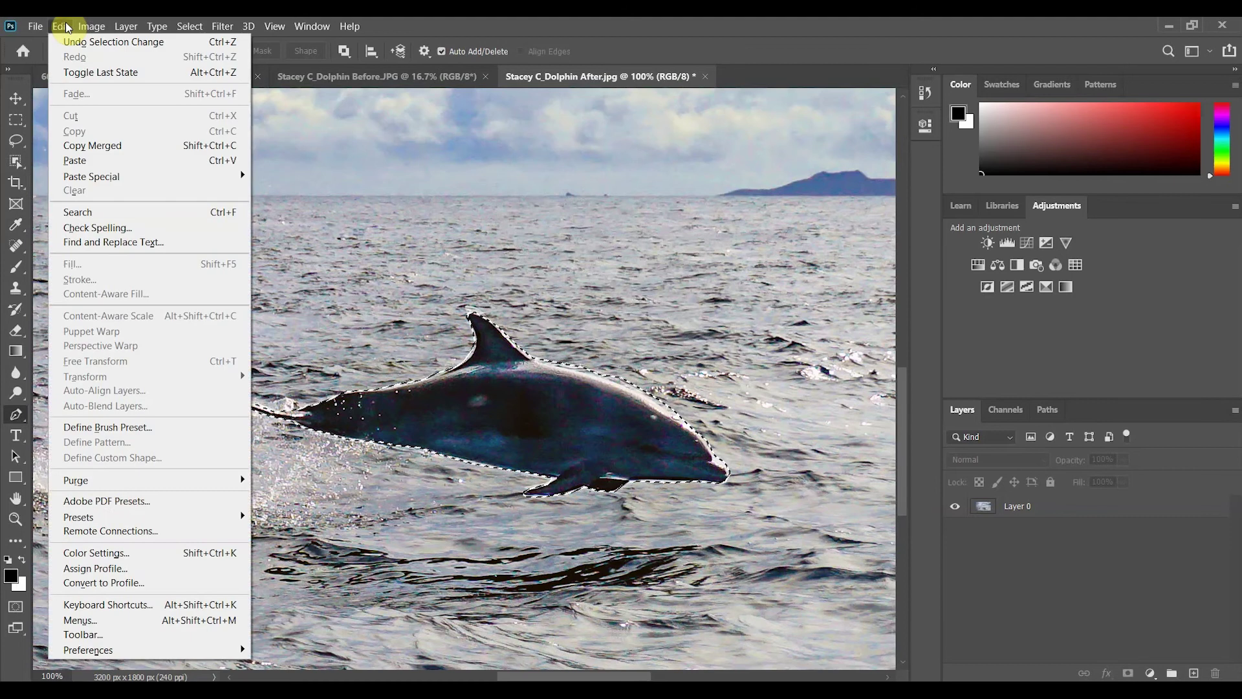
left_click(92, 146)
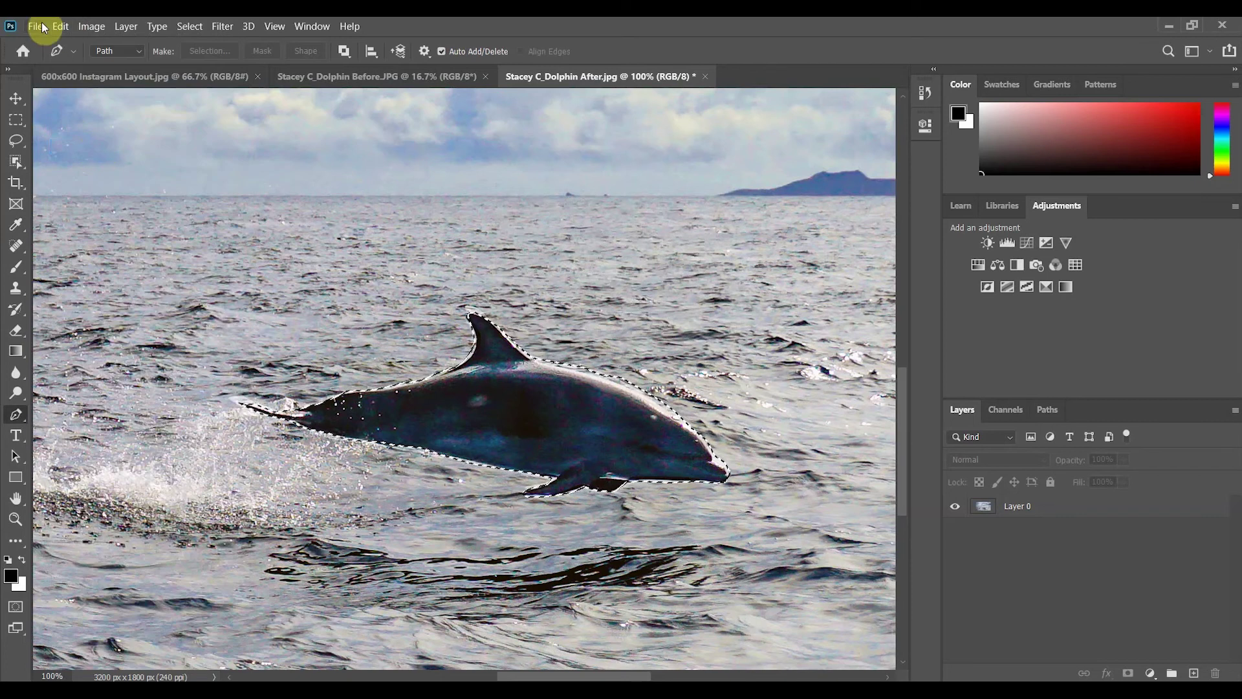
left_click(52, 25)
left_click(81, 161)
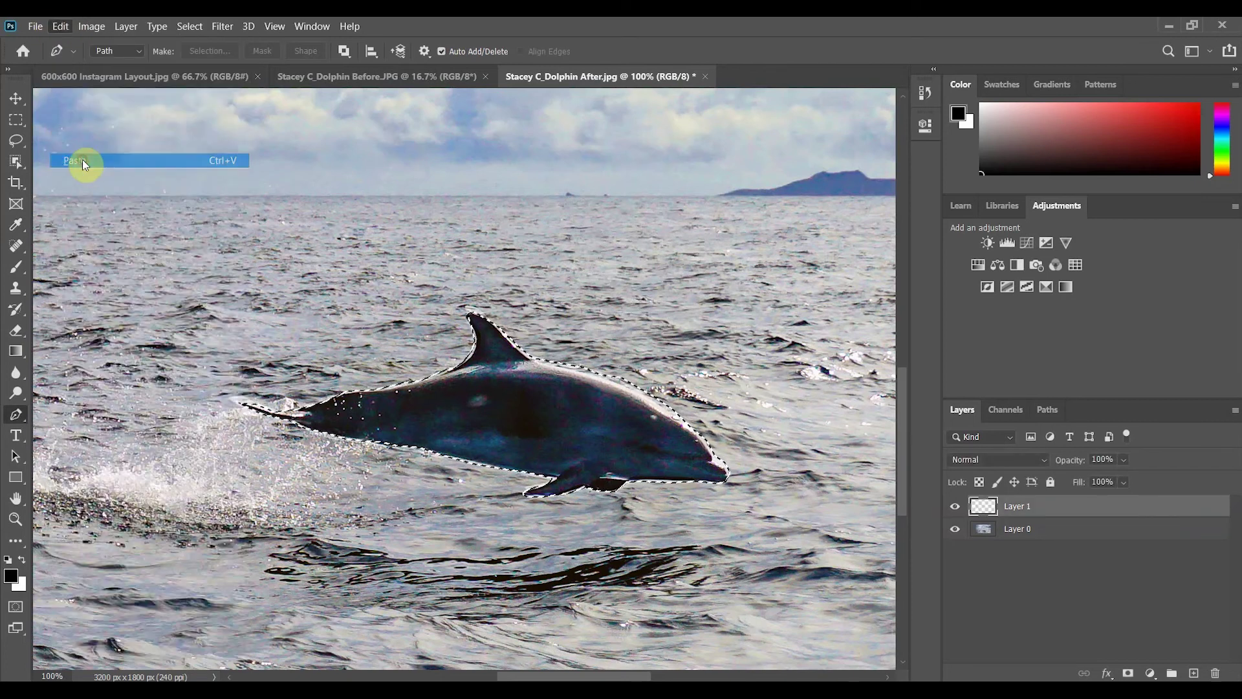
left_click(957, 534)
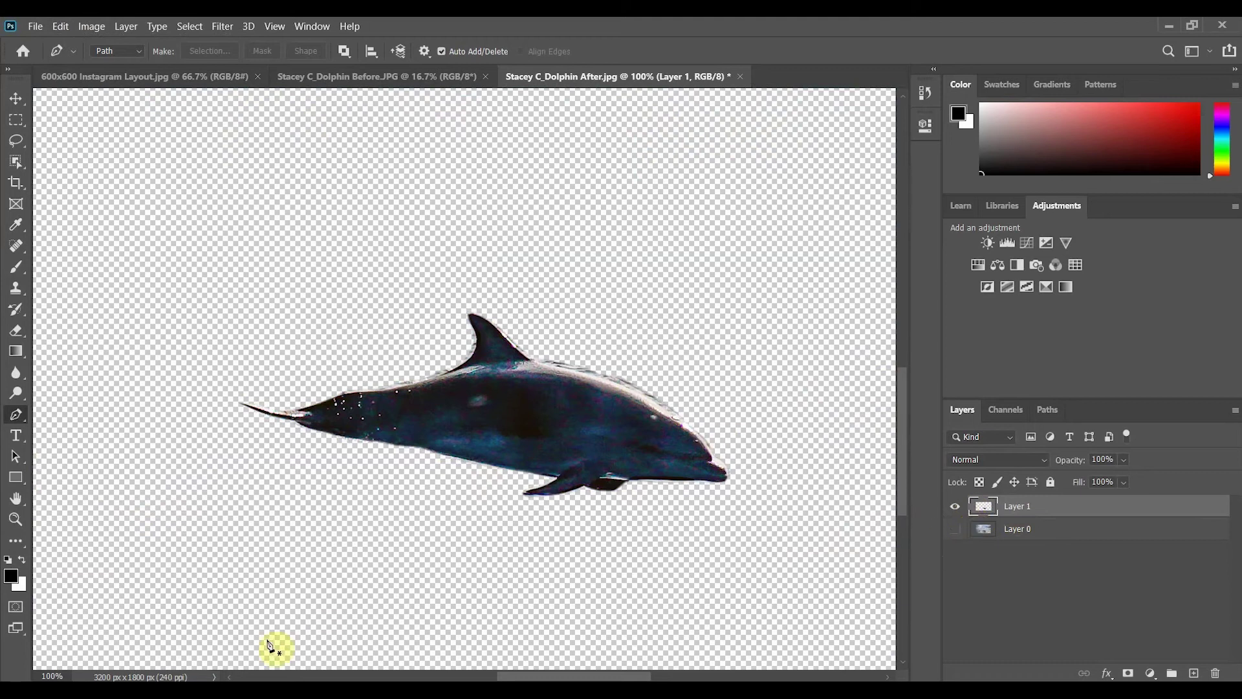
Set up the Eraser with a 100% hardness brush enlarged to 35 px, zoomed in on the dorsal fin.
left_click(15, 331)
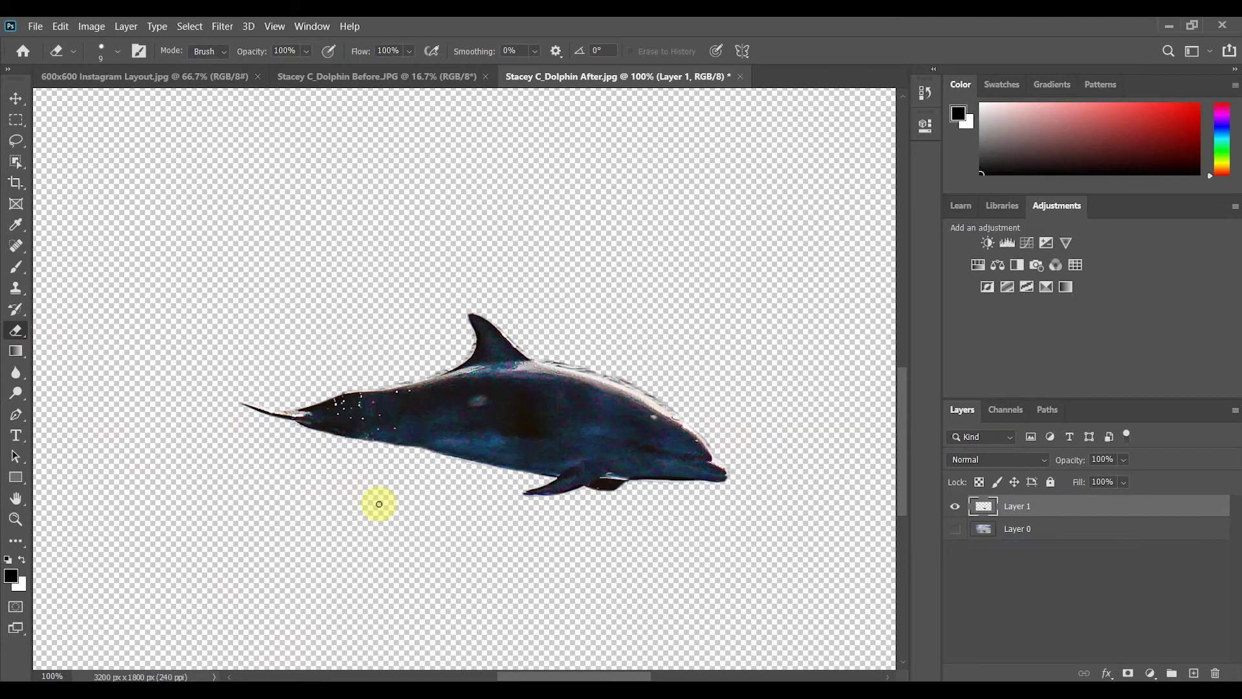
left_click(118, 52)
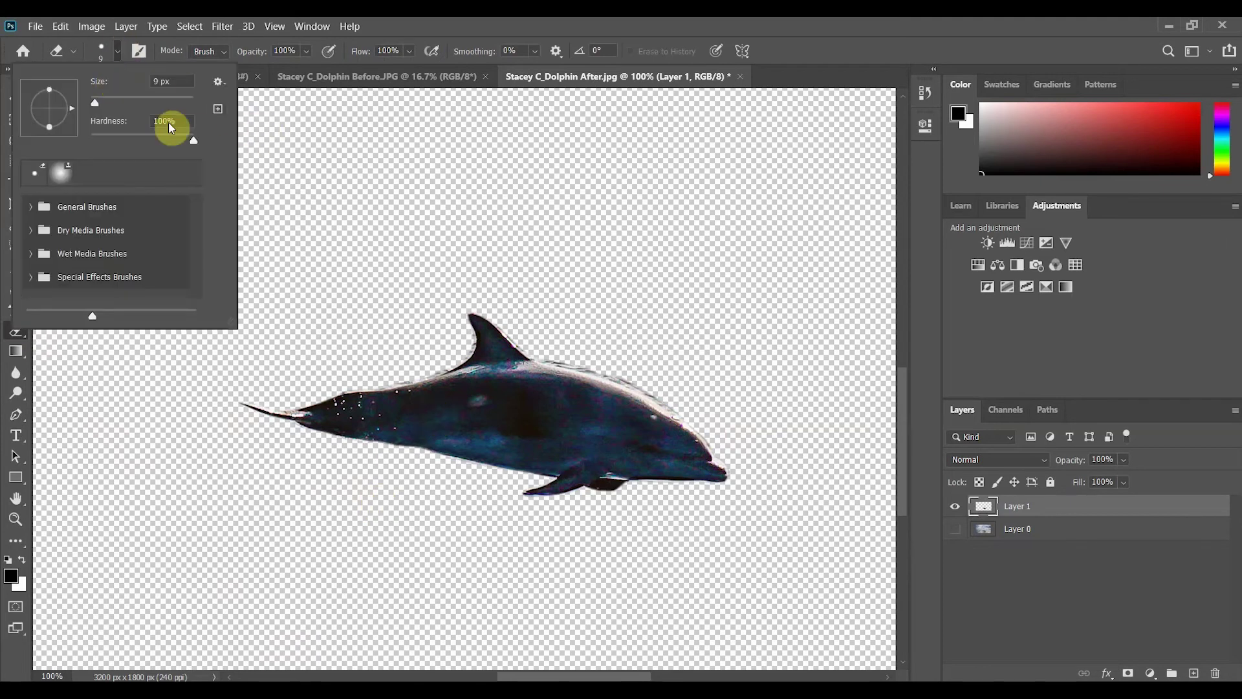
mouse_move(96, 102)
left_mouse_down()
mouse_move(138, 105)
mouse_move(97, 103)
left_mouse_up()
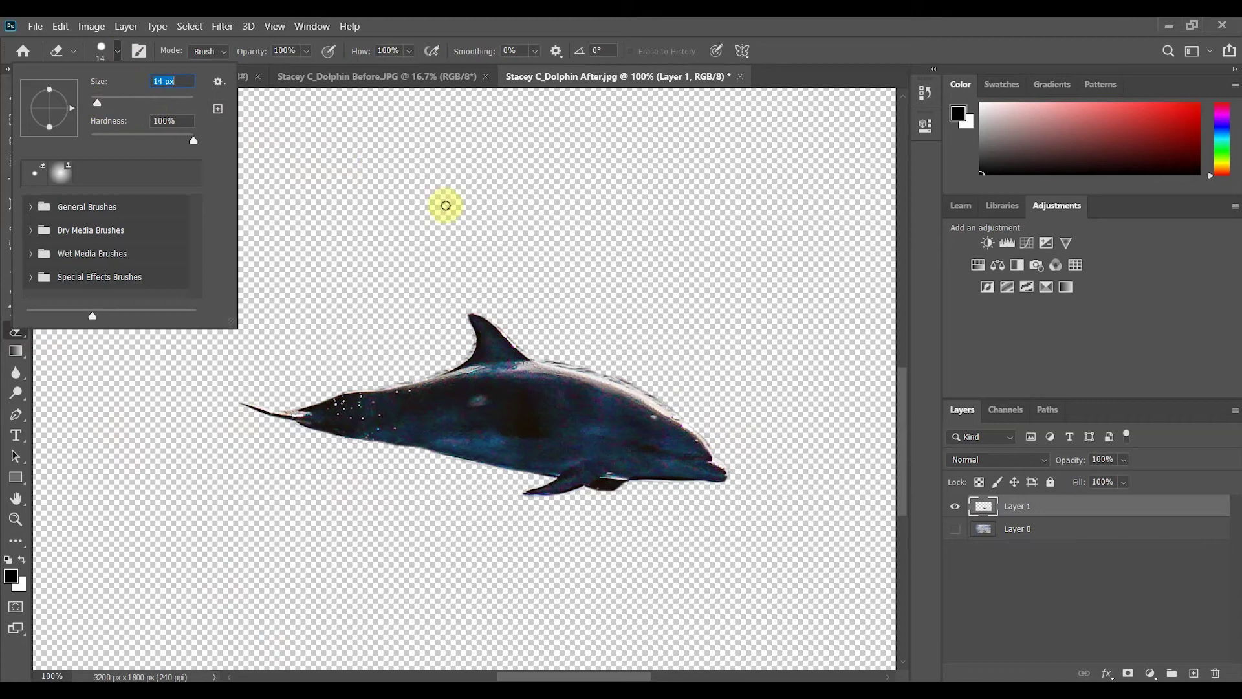
left_click(546, 354)
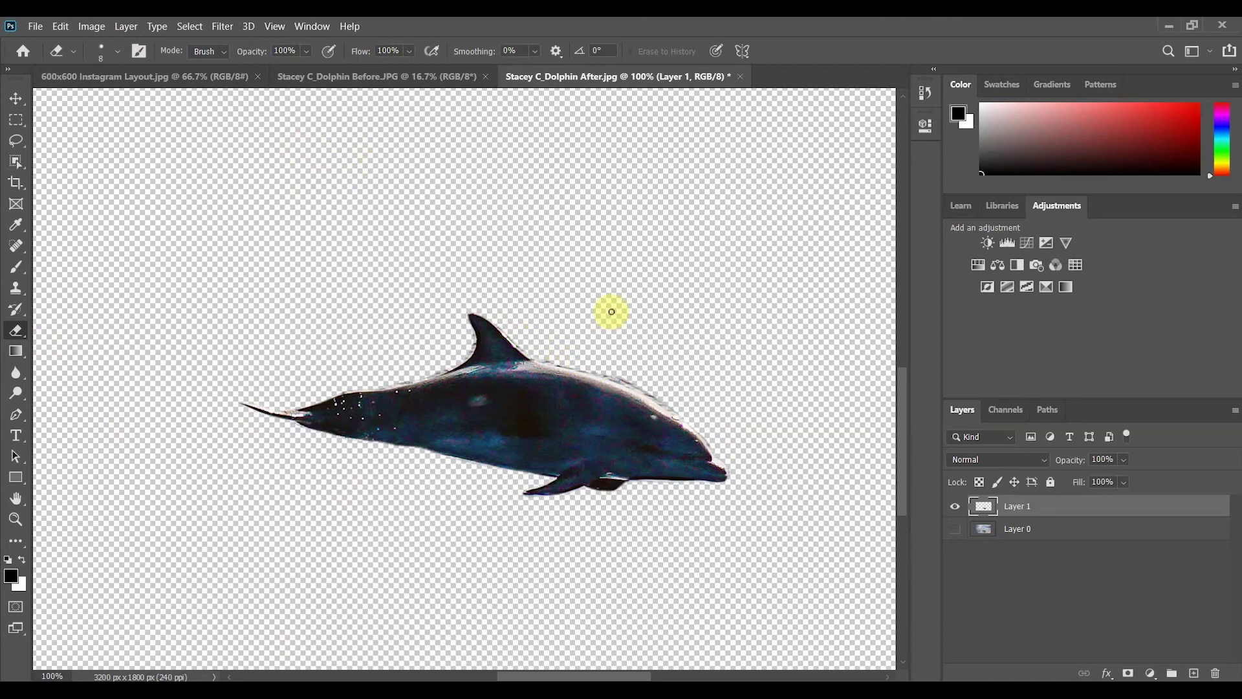
key("bracketright")
key("bracketright")
key("bracketright")
key("ctrl+plus")
key("ctrl+plus")
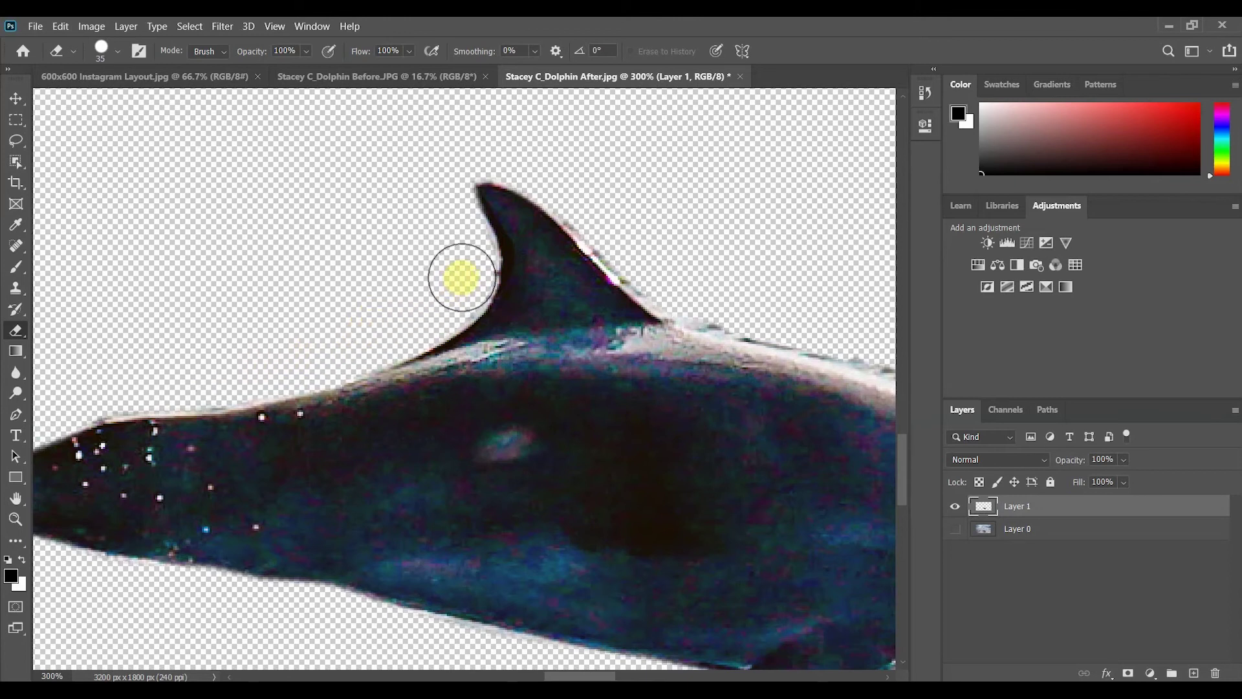
Erase along the fin's edge, then undo the last stroke from the History panel.
left_click_drag(462, 277, 452, 269)
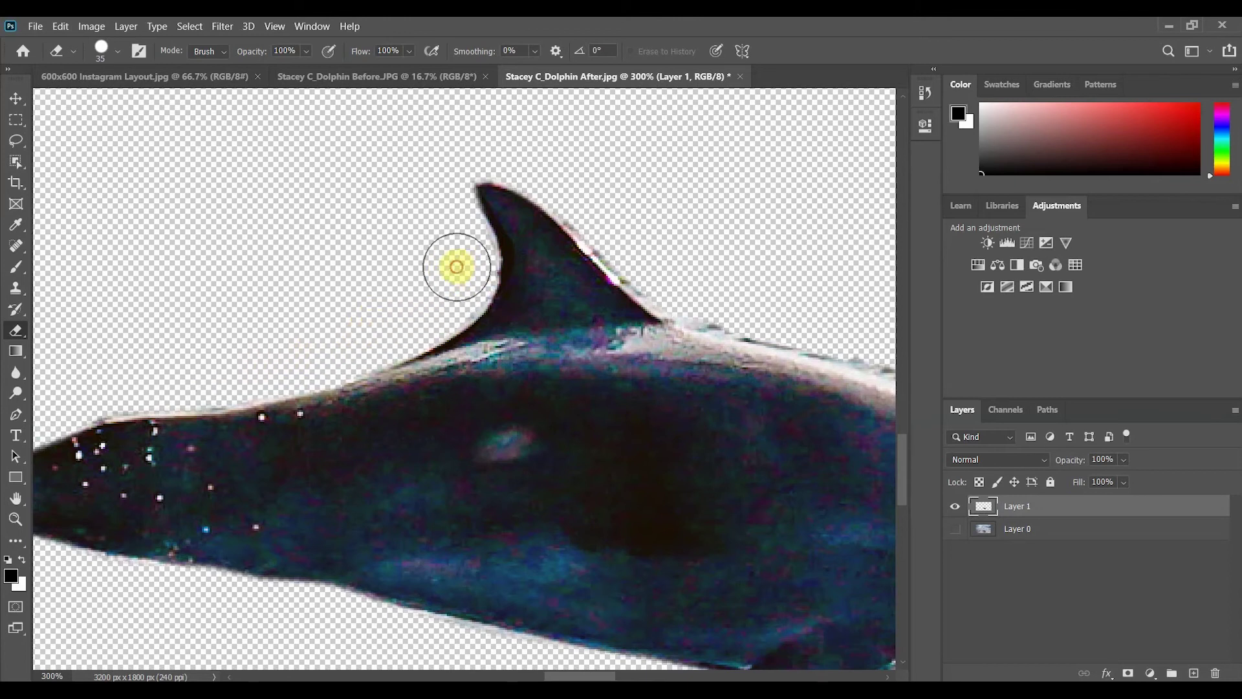
left_click(637, 676)
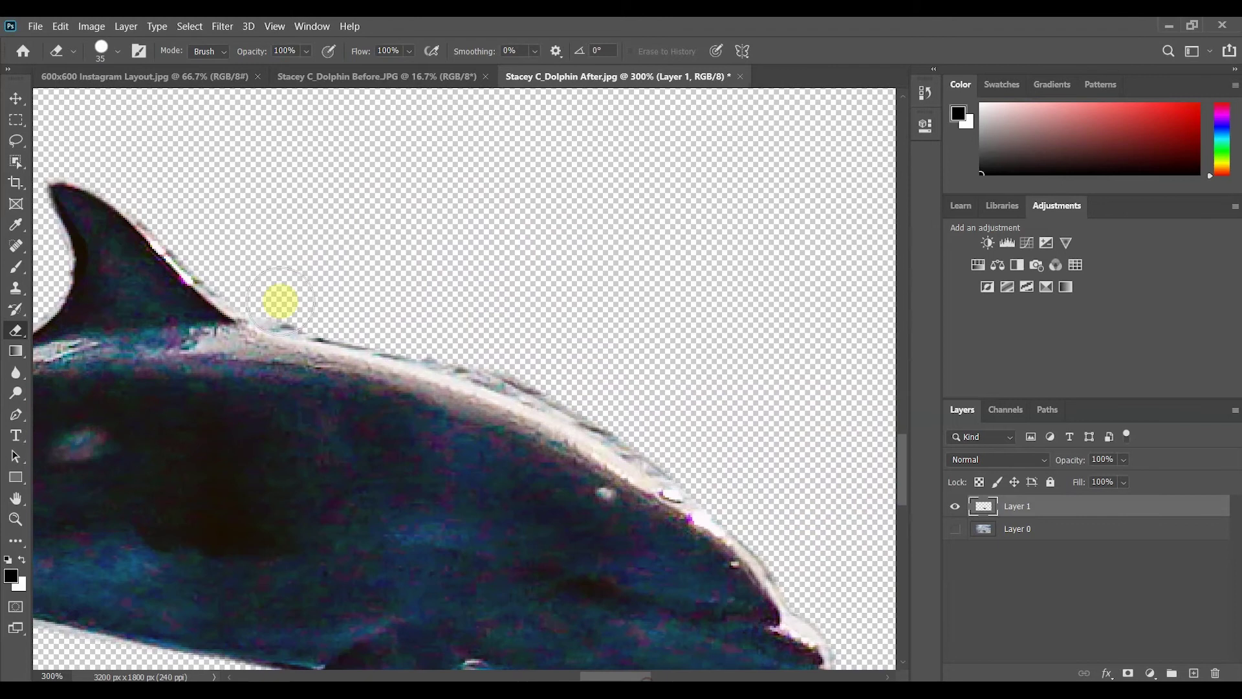
mouse_move(246, 285)
left_mouse_down()
mouse_move(191, 211)
mouse_move(164, 197)
mouse_move(283, 295)
mouse_move(554, 369)
mouse_move(401, 272)
mouse_move(382, 325)
mouse_move(449, 368)
mouse_move(496, 296)
mouse_move(836, 30)
left_mouse_up()
left_click(924, 97)
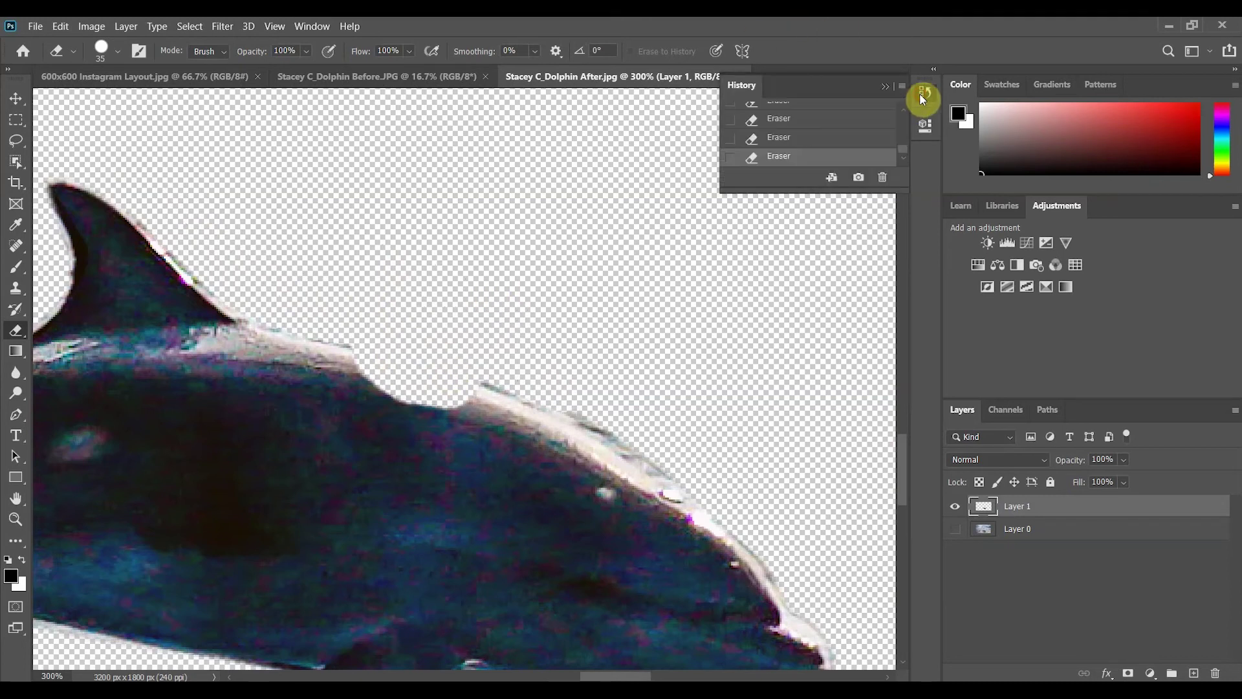
left_click(812, 141)
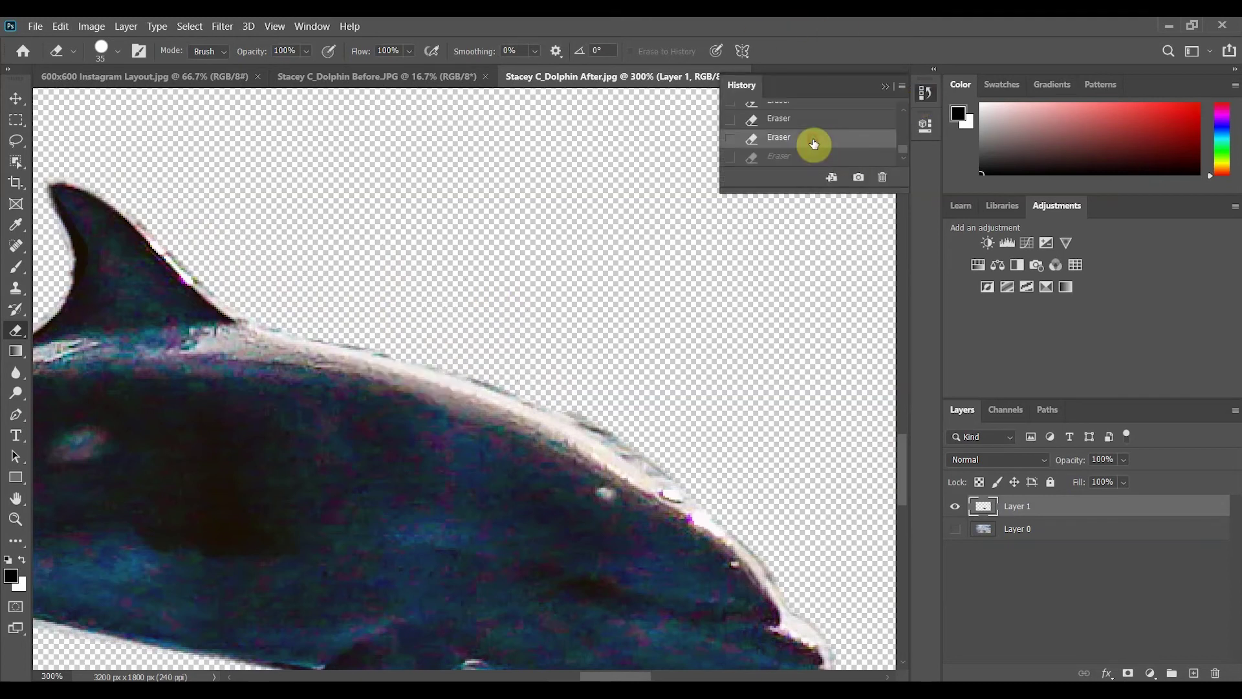
left_click(885, 88)
Erase the light fringe along the dolphin's back and return to 100% zoom.
left_click(61, 27)
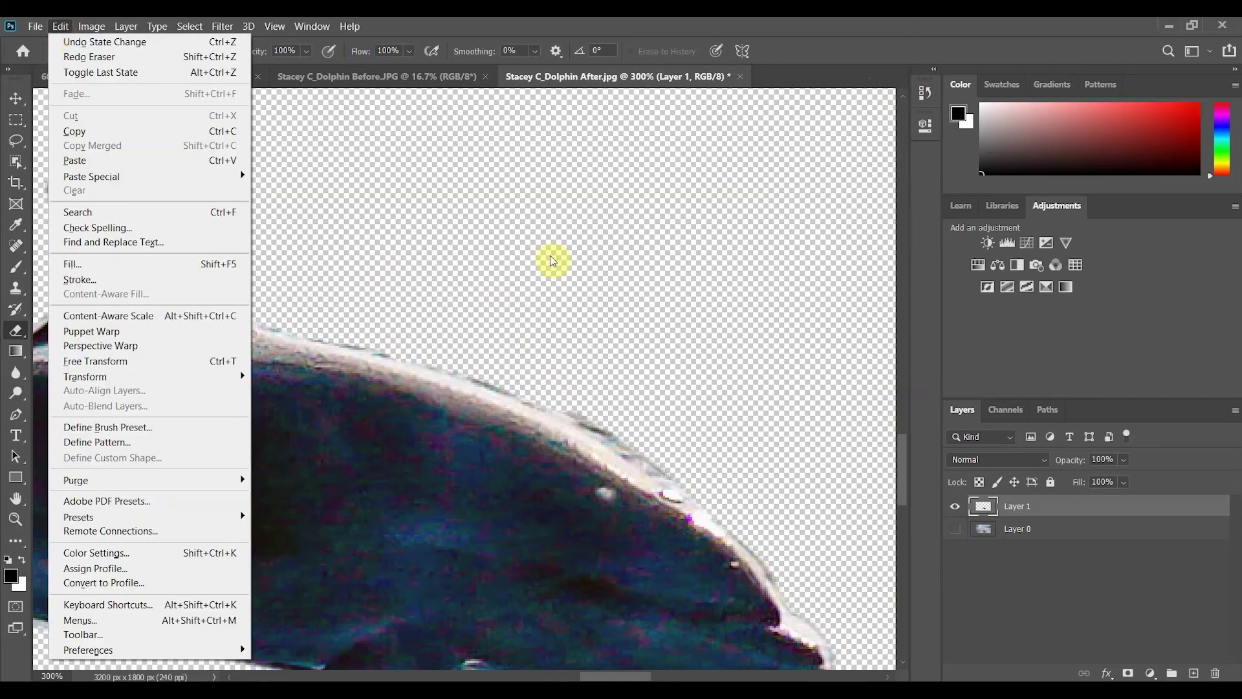
left_click(582, 280)
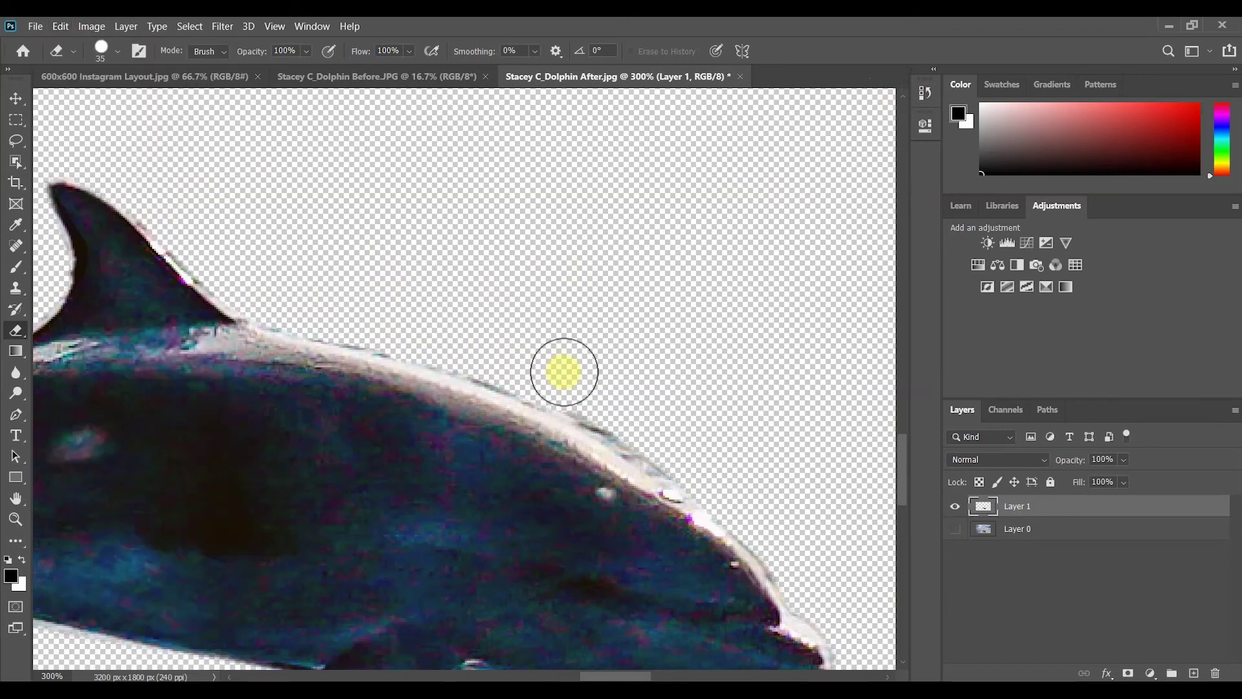
left_click_drag(590, 381, 658, 426)
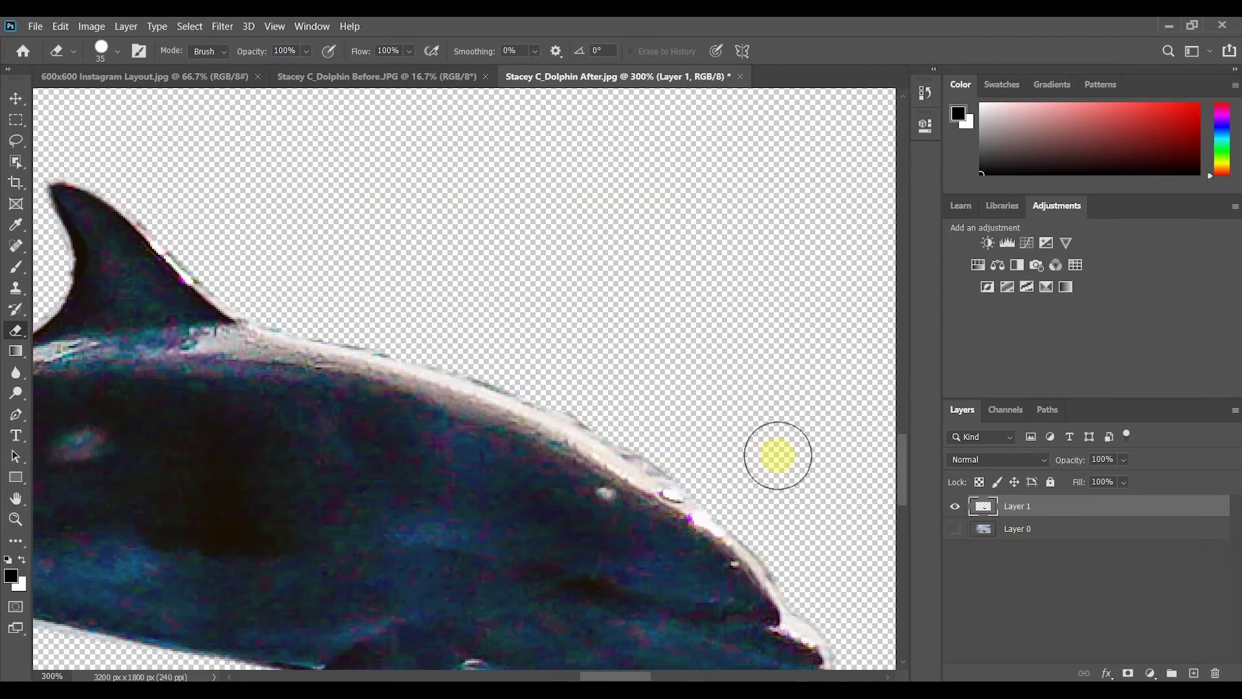
key("ctrl+1")
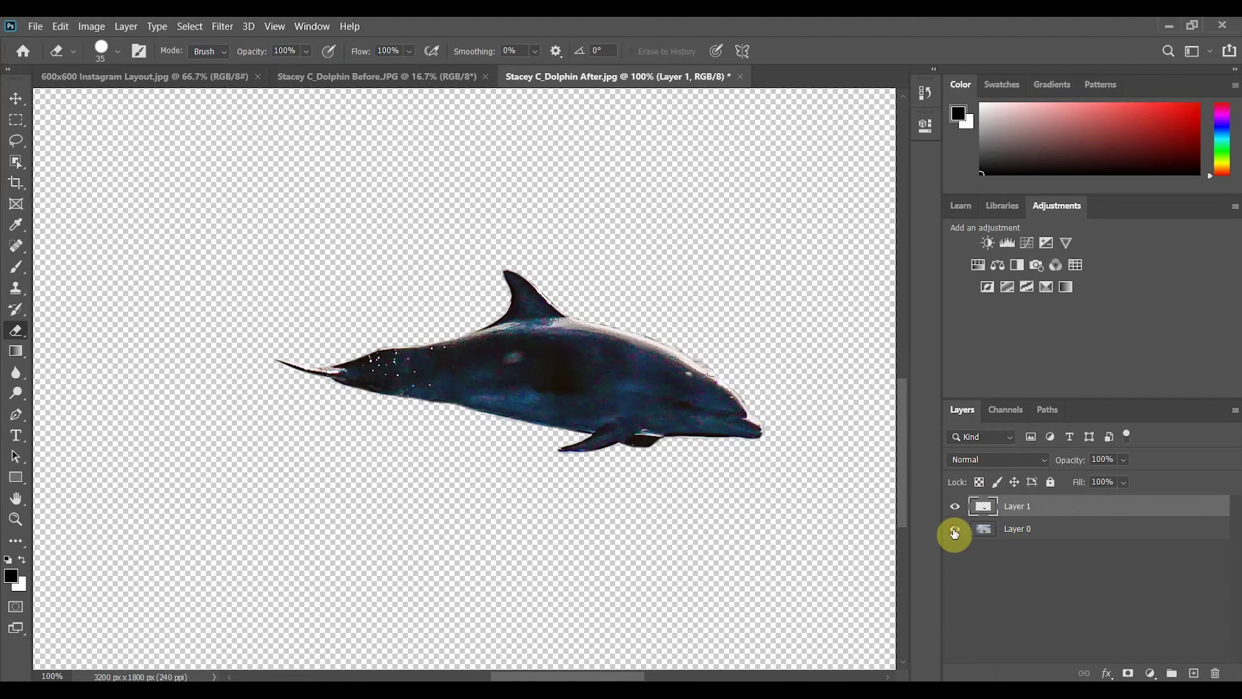
Make the ocean layer visible again and rename it 'Water'.
left_click(954, 532)
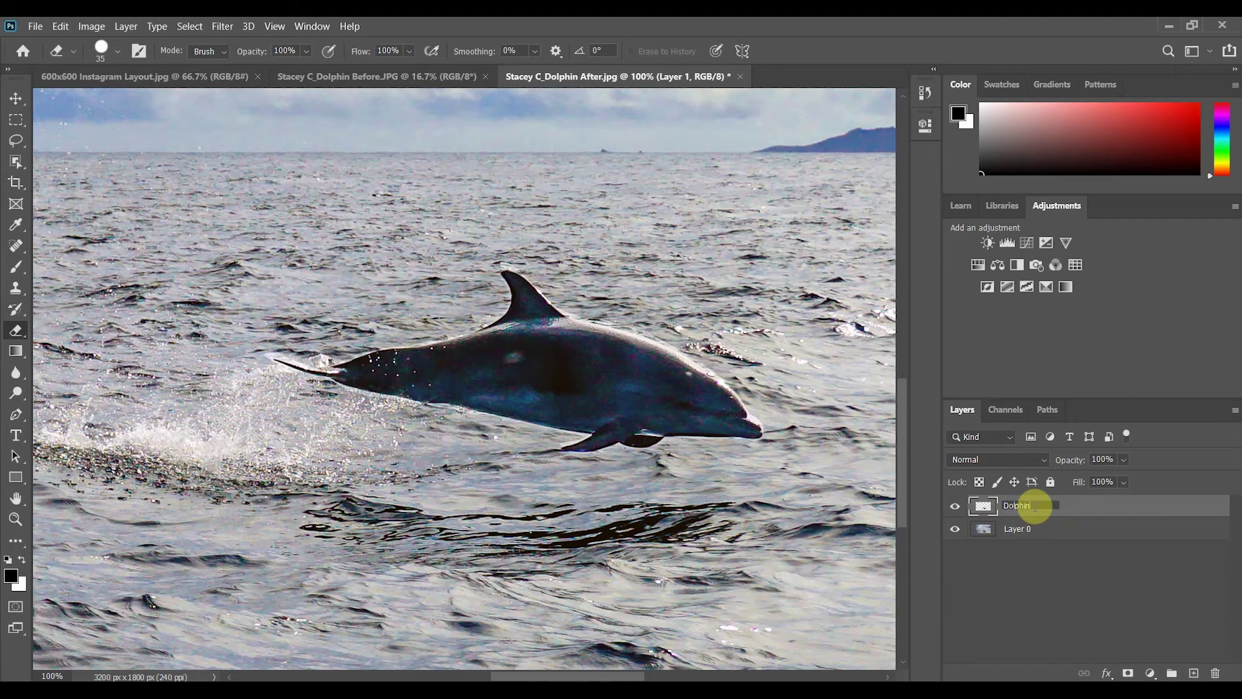
double_click(1018, 528)
type("Water")
left_click(1027, 577)
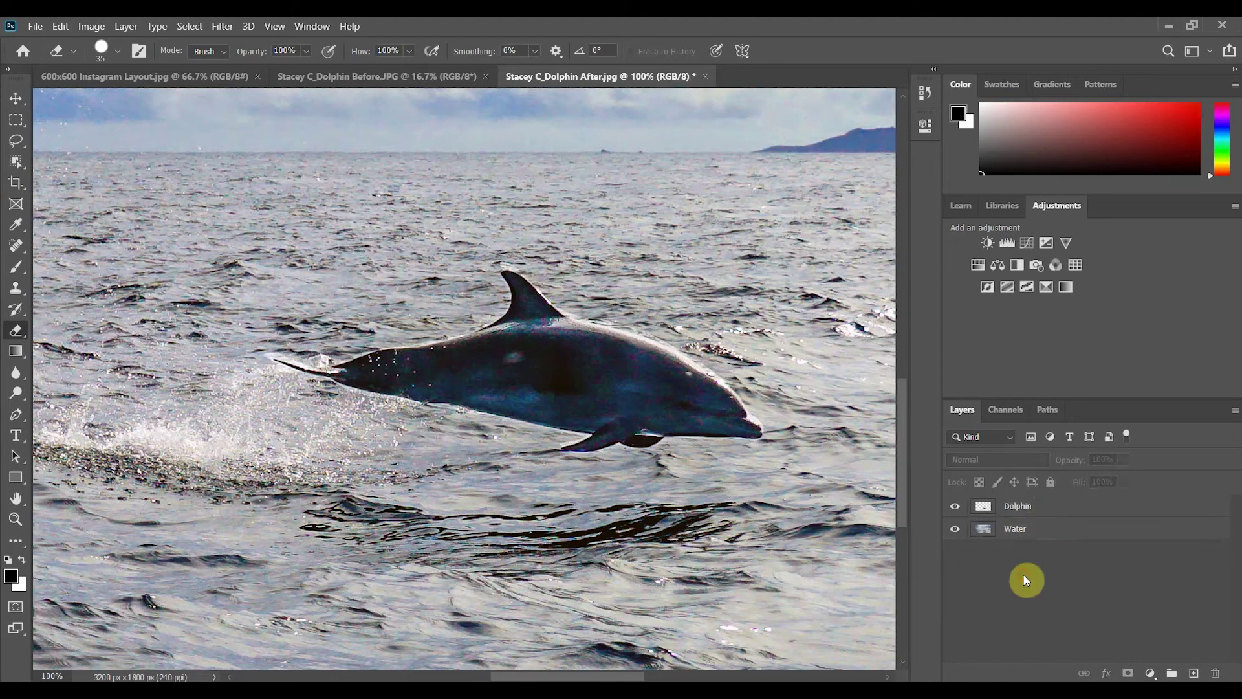
Load the Dolphin layer's outline as a selection on the Water layer and expand it by 10 px.
left_click(983, 508, "ctrl")
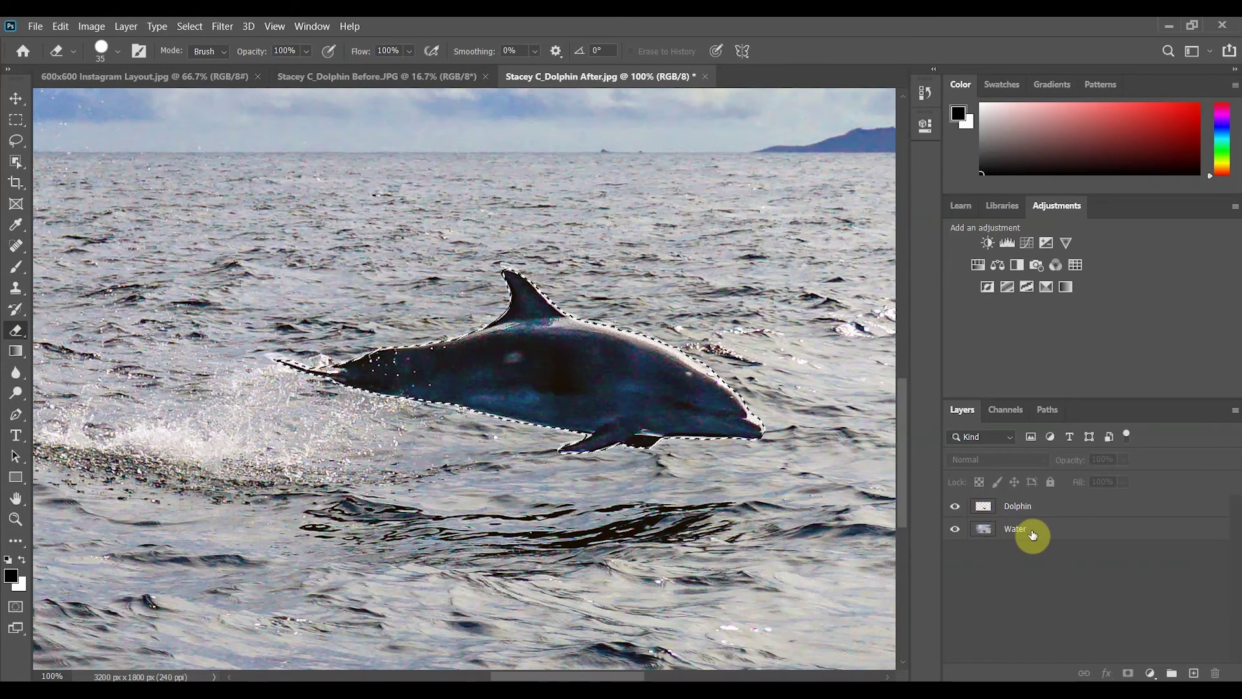
left_click(1032, 534)
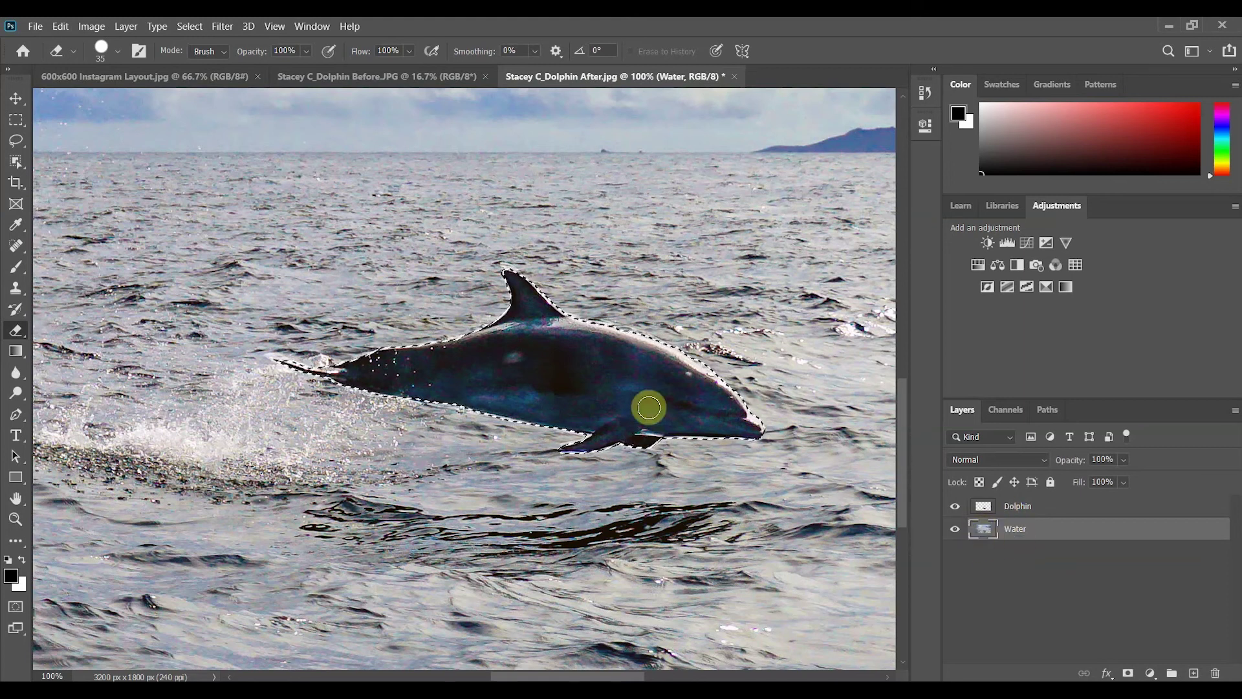
left_click(199, 24)
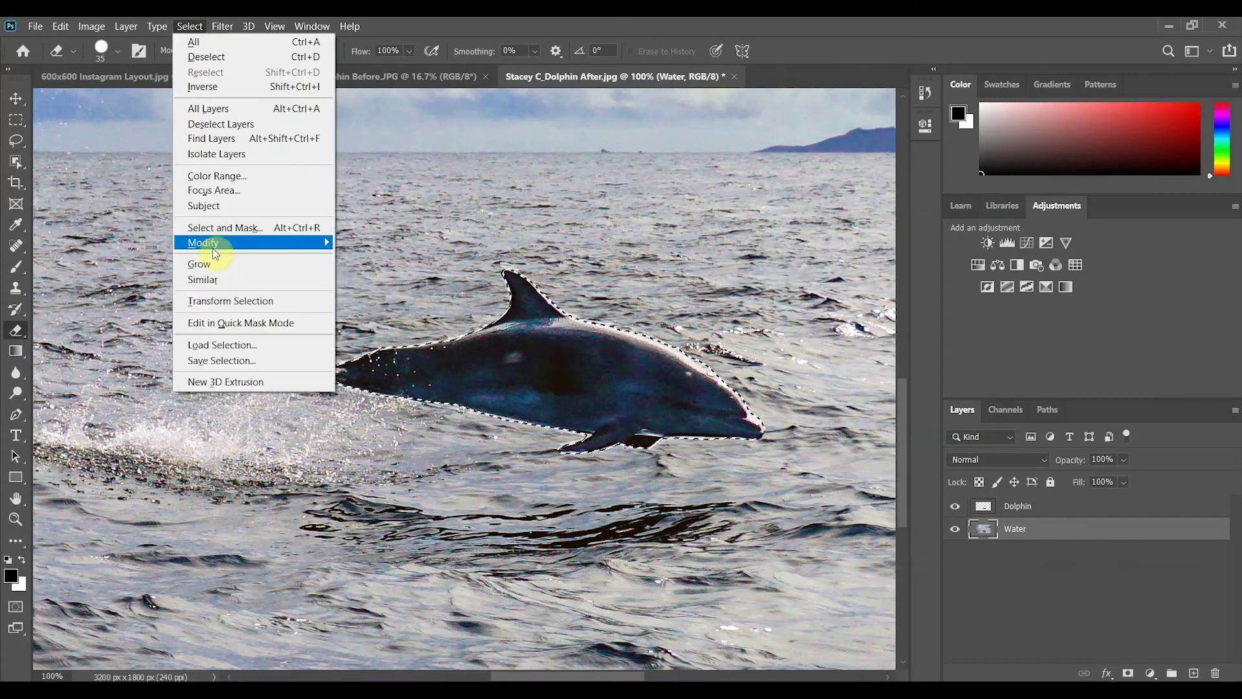
mouse_move(214, 248)
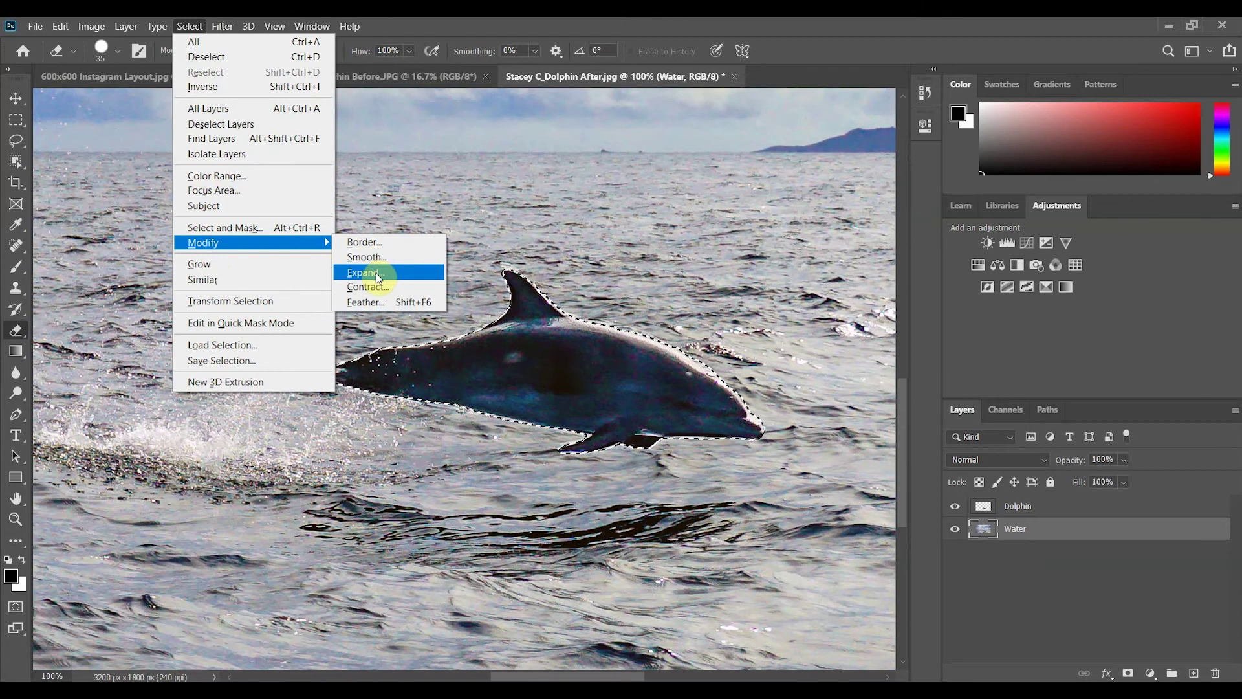
left_click(364, 272)
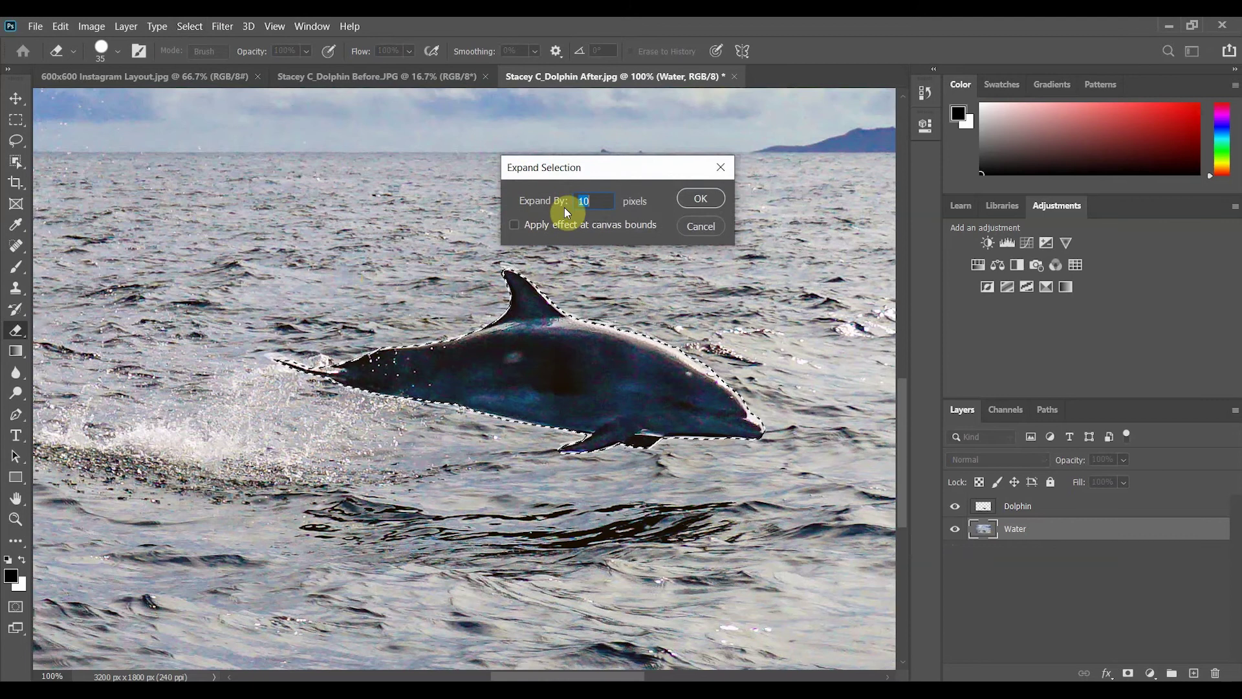
left_click(689, 202)
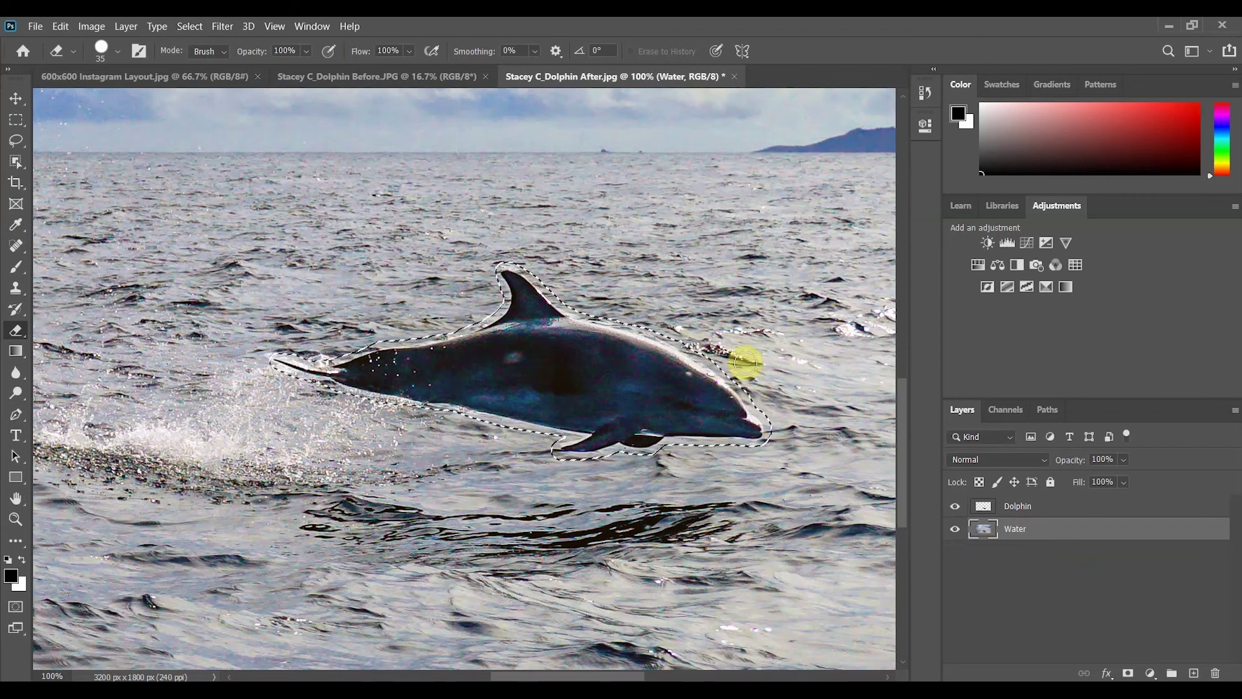
Run Content-Aware Fill with output to Current Layer to replace the dolphin area with sea.
left_click(60, 26)
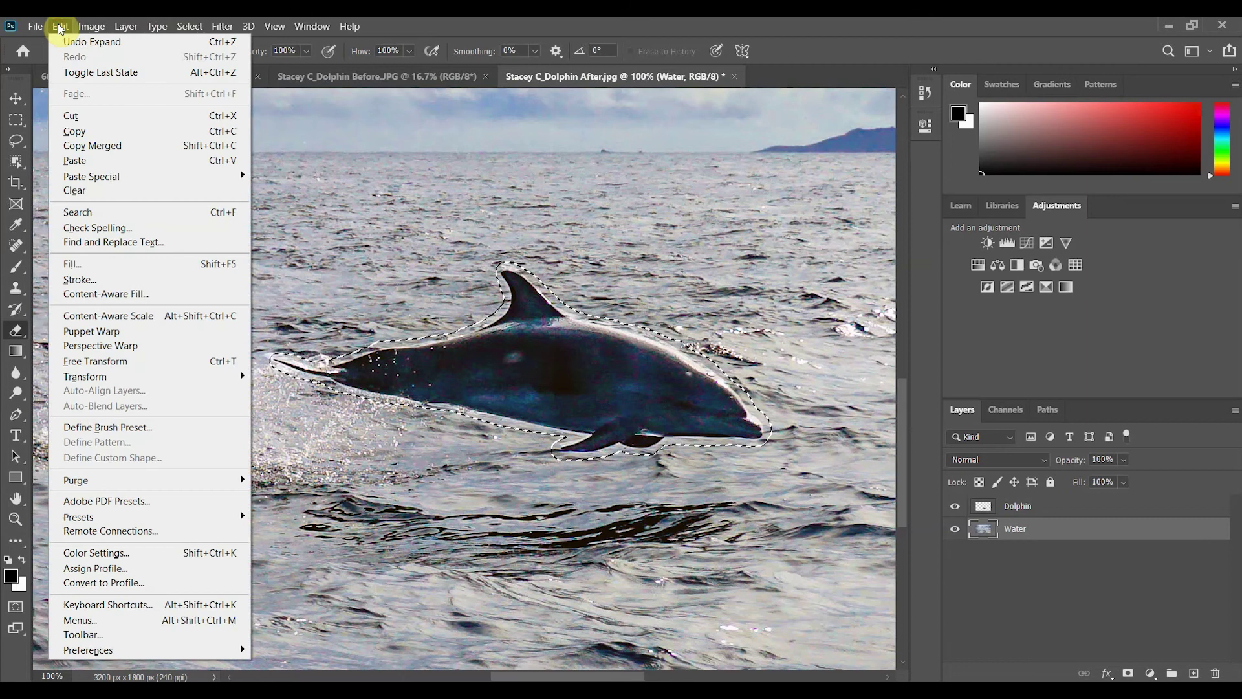
left_click(120, 296)
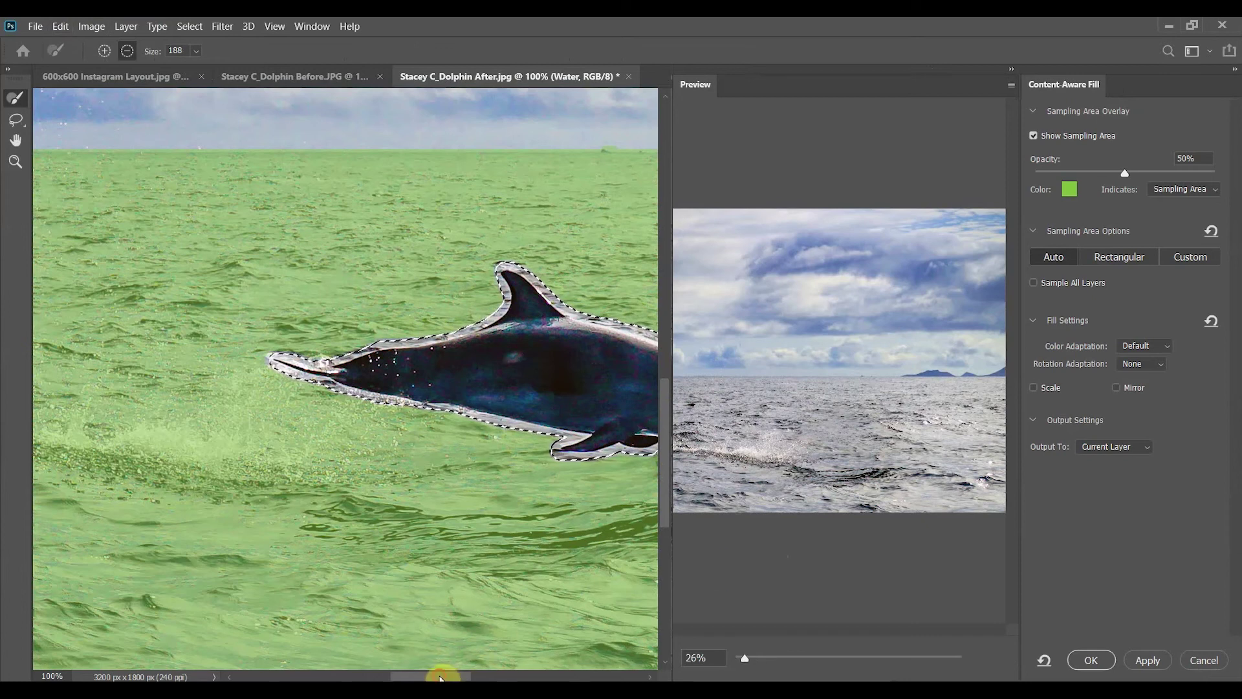
left_click_drag(444, 676, 464, 677)
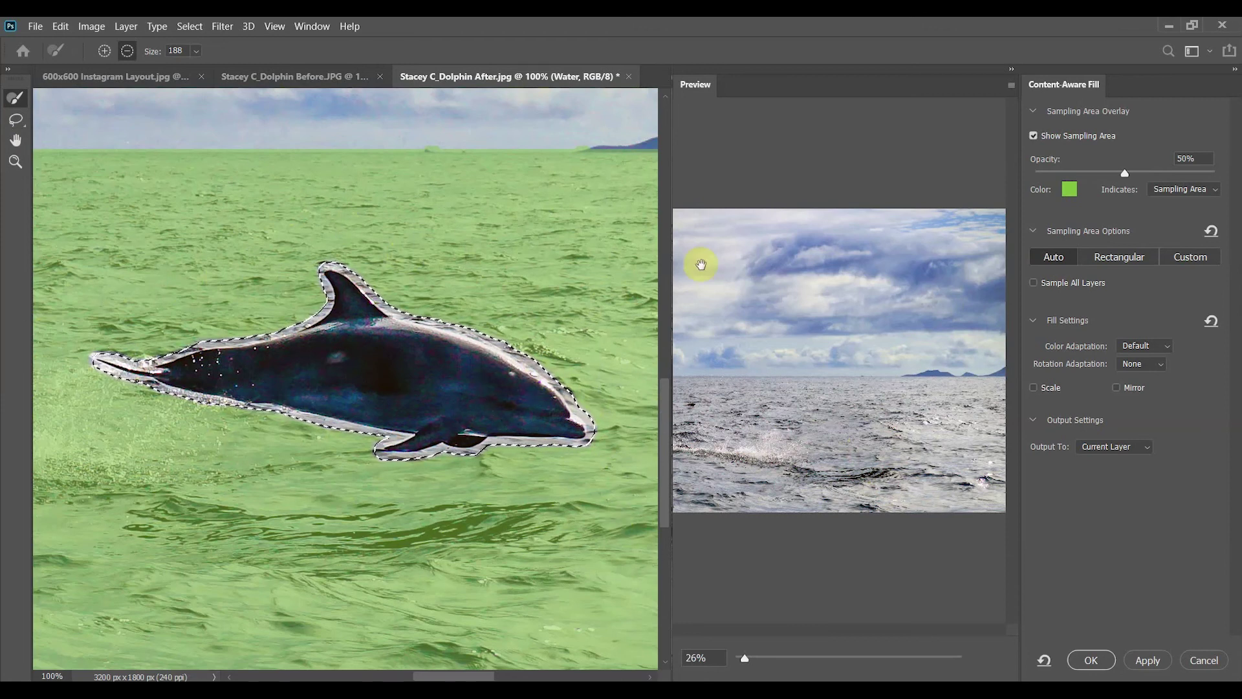
left_click(1148, 452)
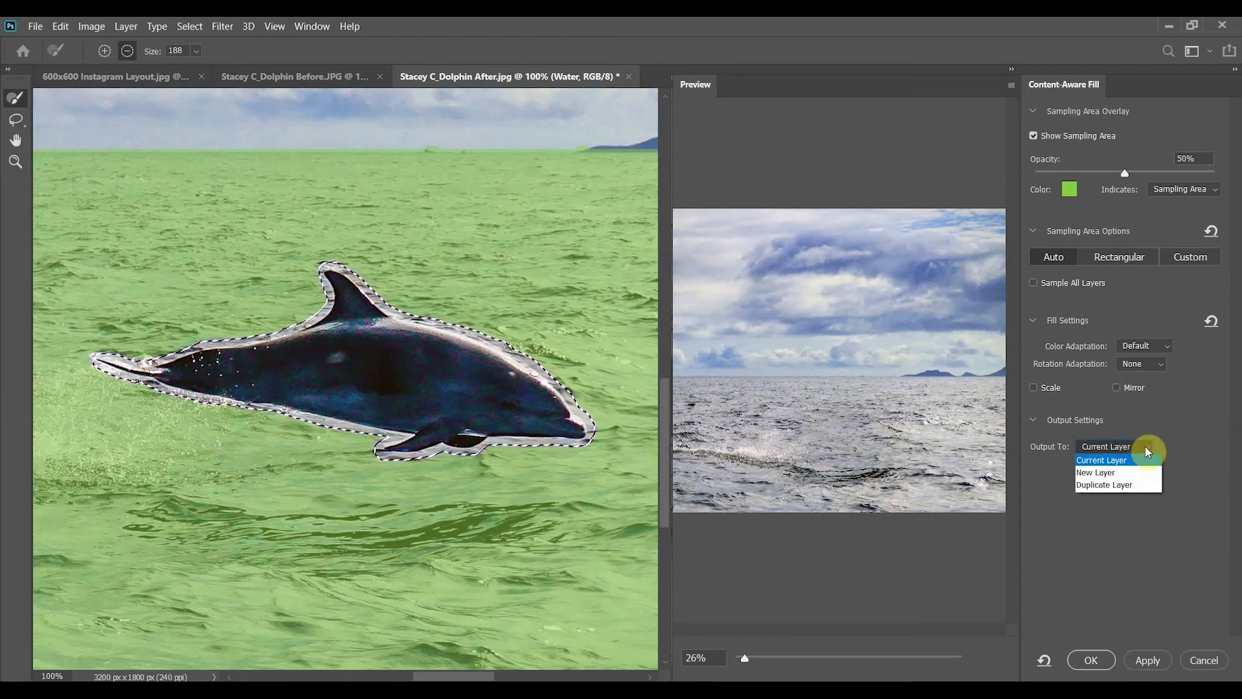
left_click(1111, 461)
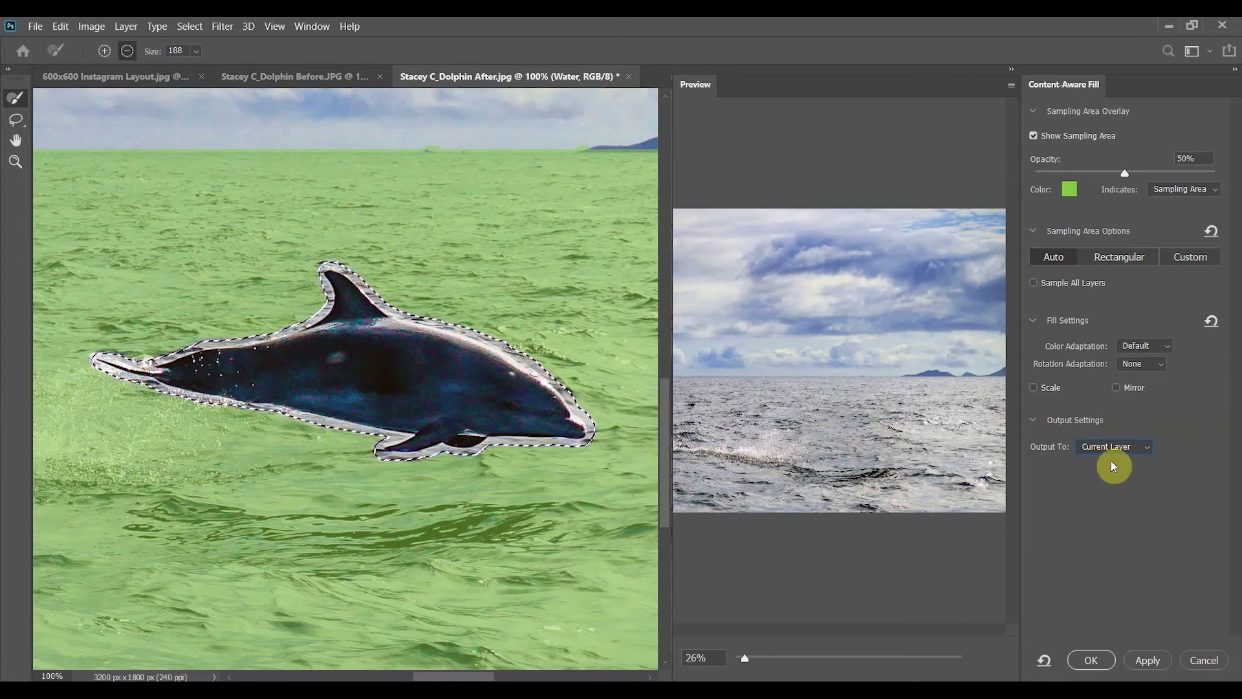
left_click(1091, 659)
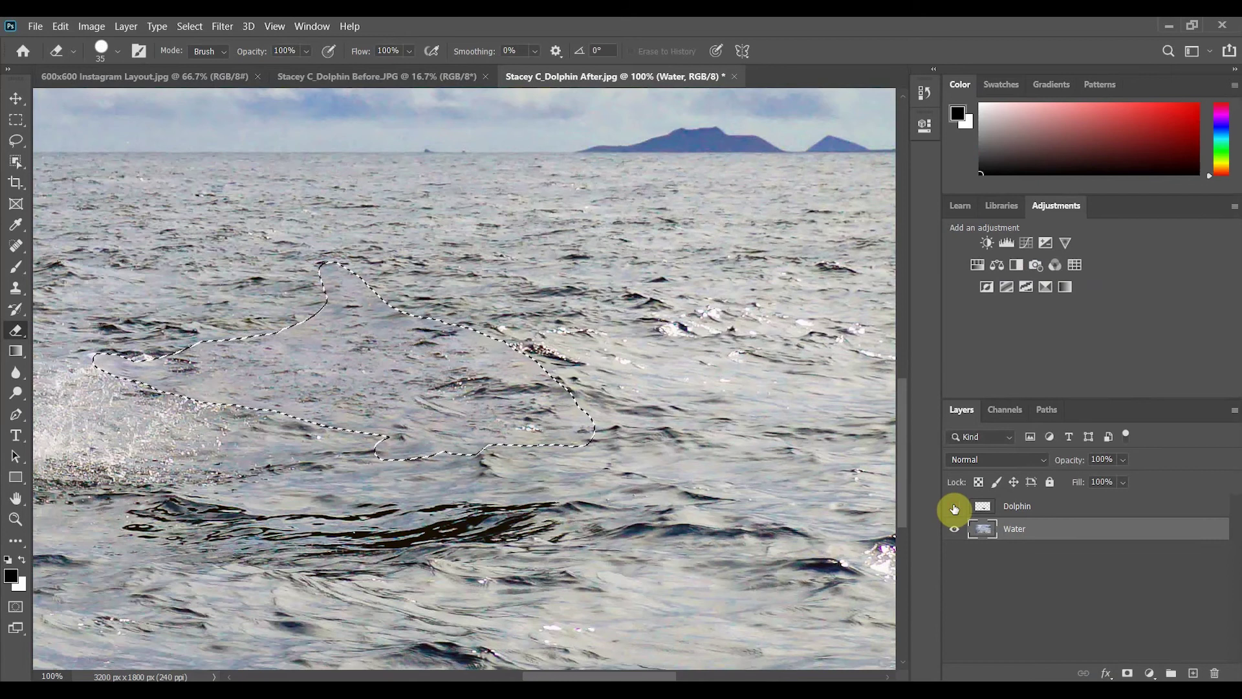
Hide the Dolphin layer, deselect with Ctrl+D, and scroll around to inspect the filled water.
left_click(954, 508)
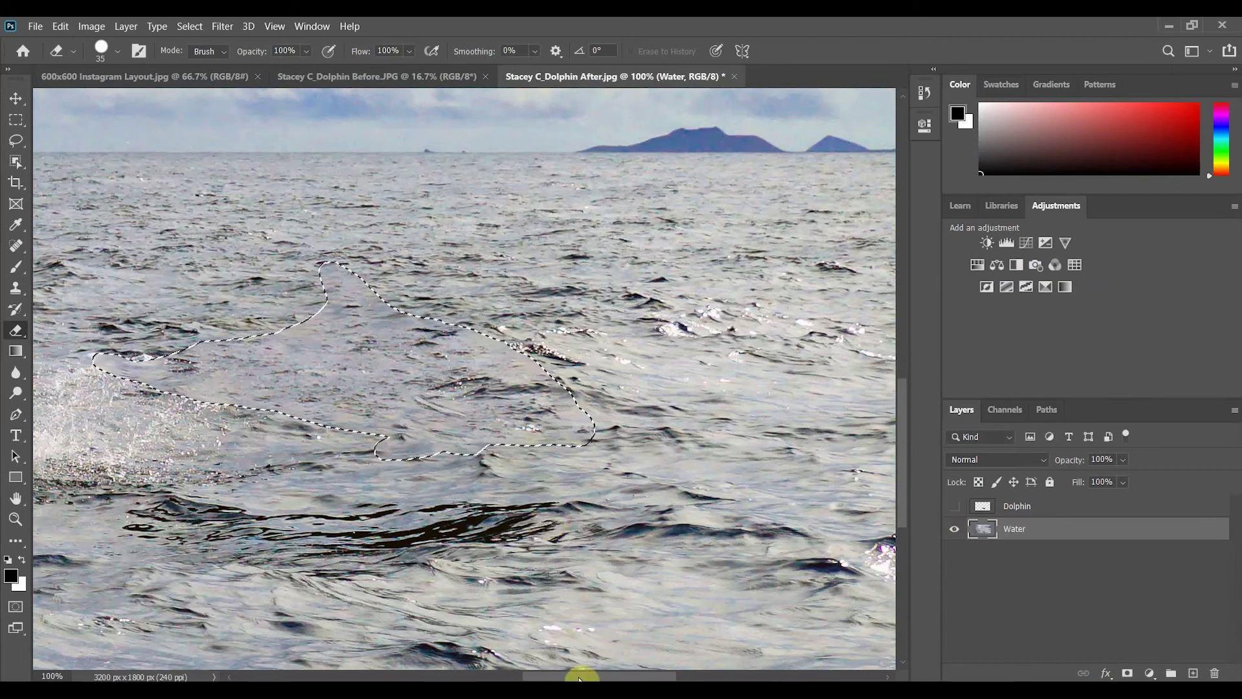
left_click_drag(579, 677, 531, 676)
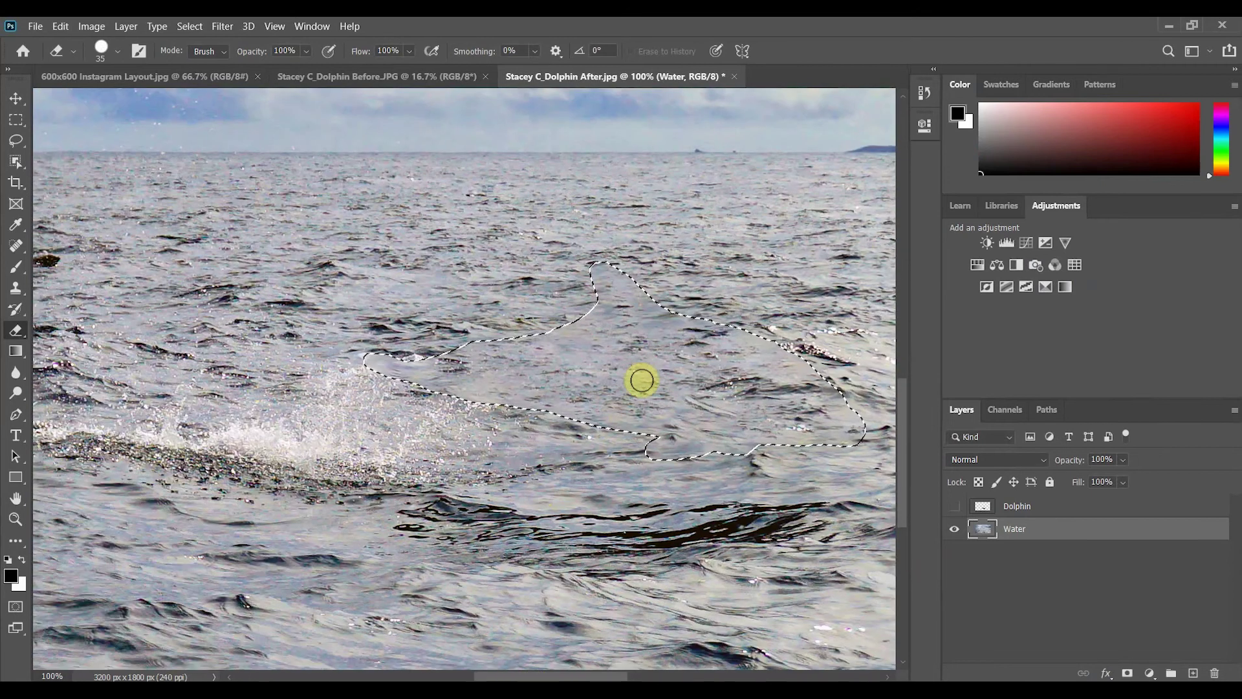
key("ctrl+d")
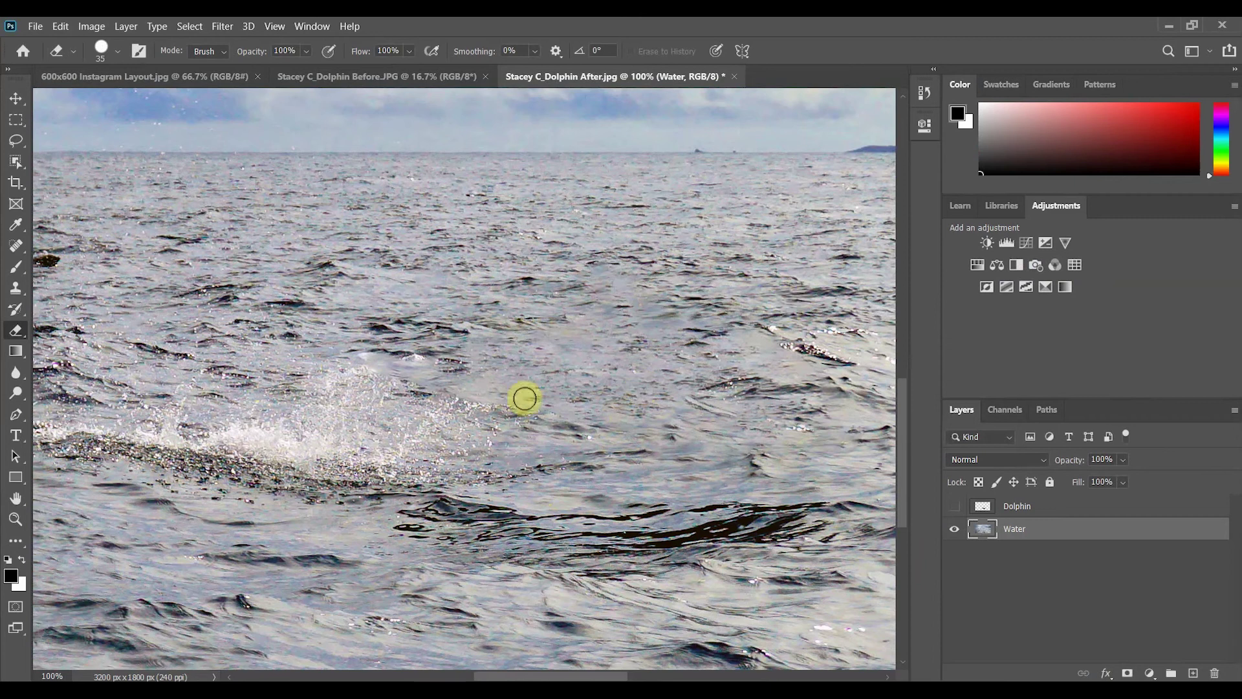
scroll(524, 398, "left", 5)
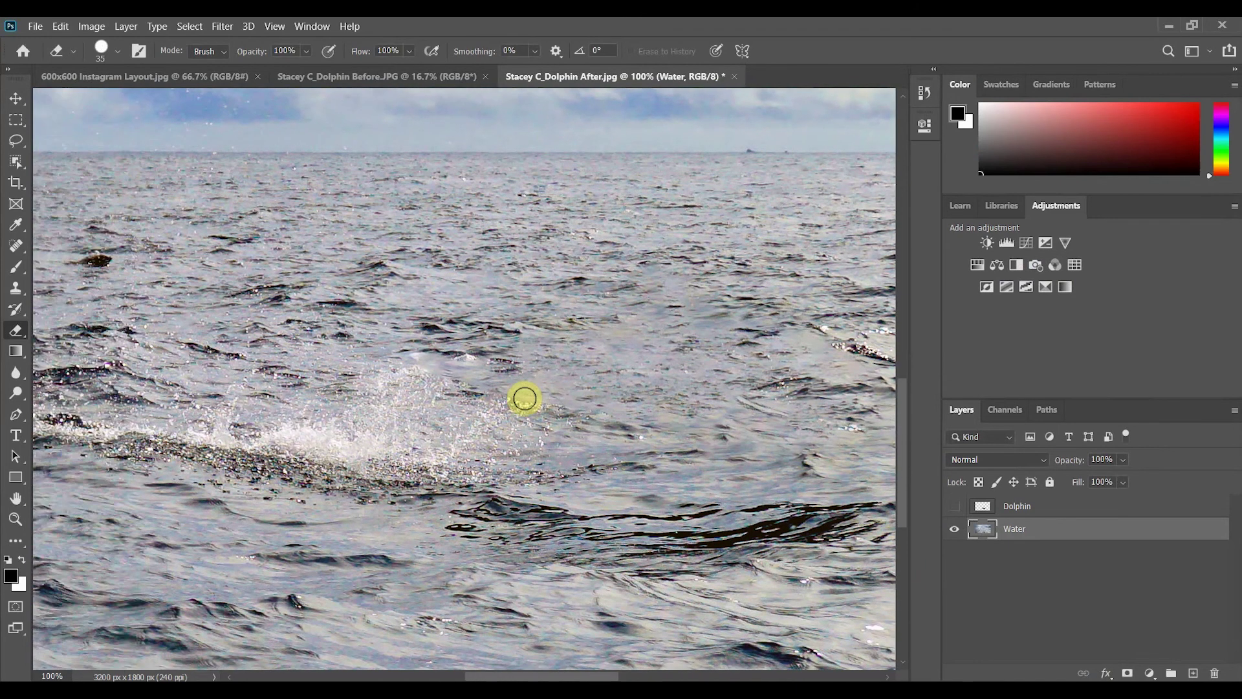
scroll(524, 398, "down", 2)
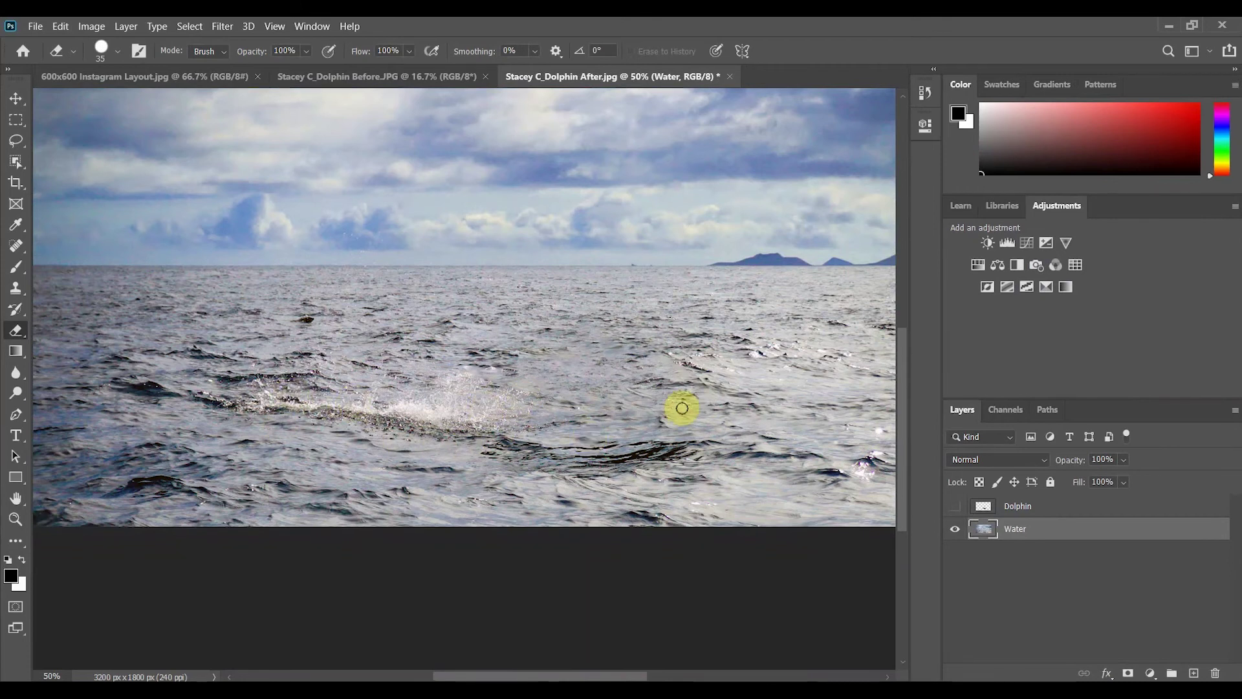
scroll(682, 408, "left", 3)
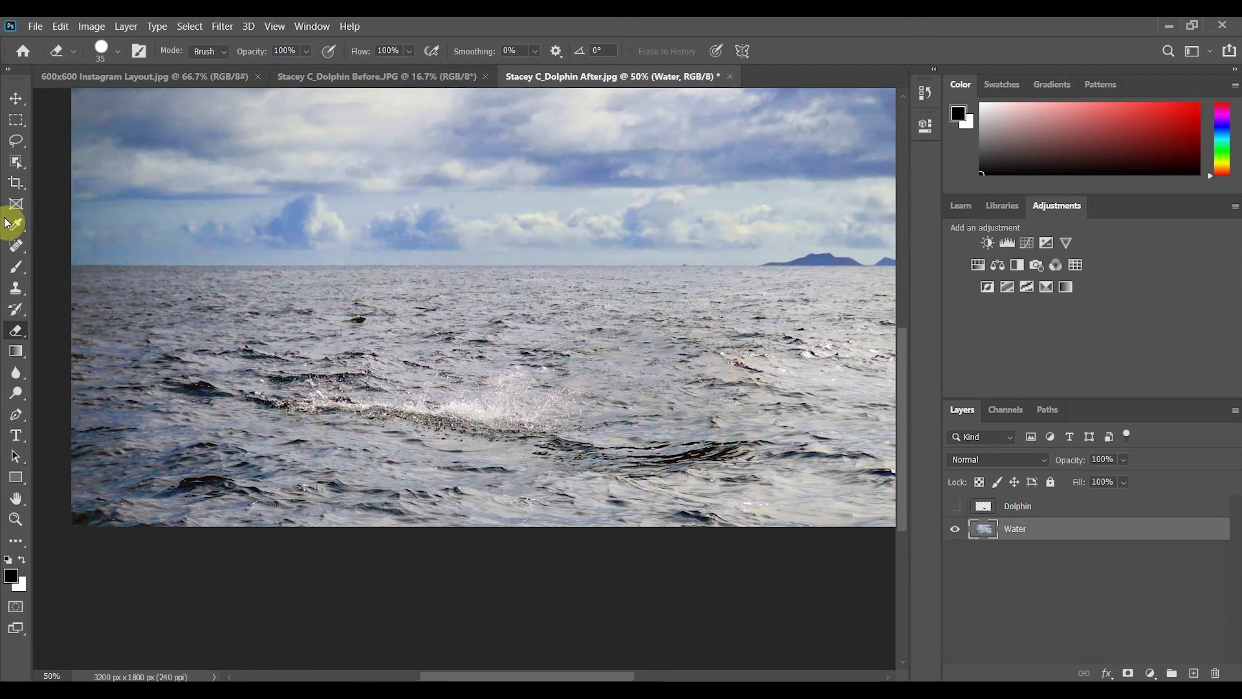
Paint over the leftover splash with the Spot Healing Brush.
left_click(16, 250)
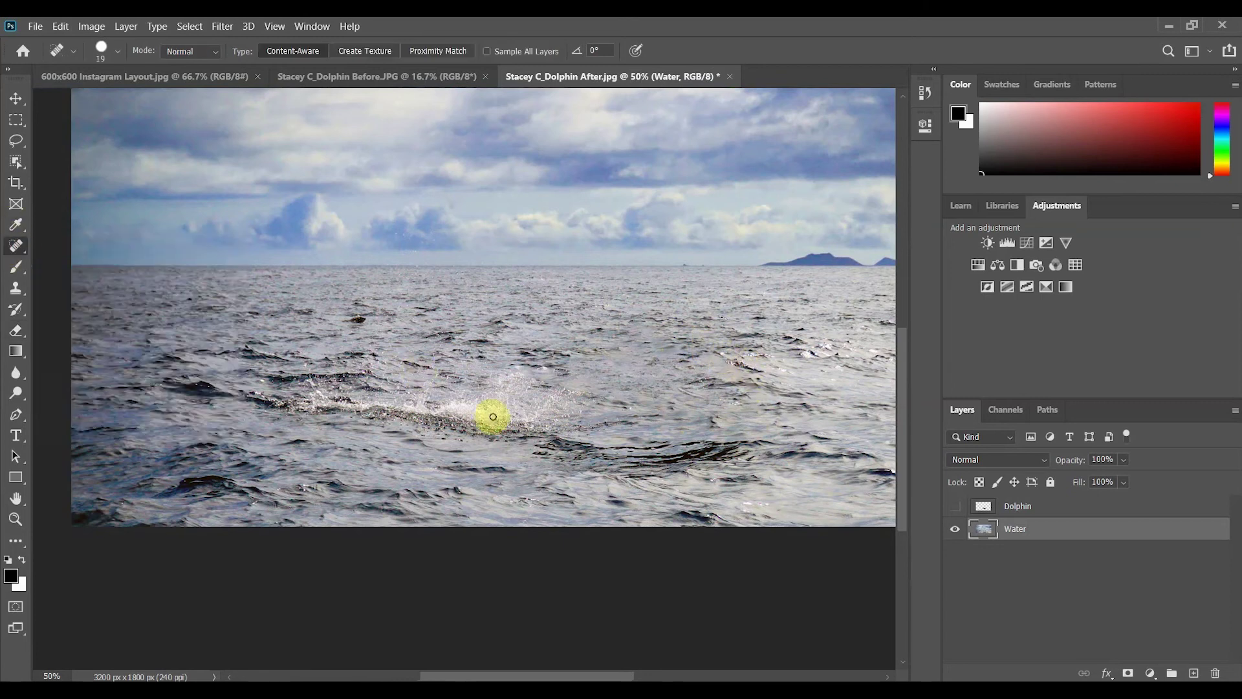
left_click_drag(535, 383, 480, 378)
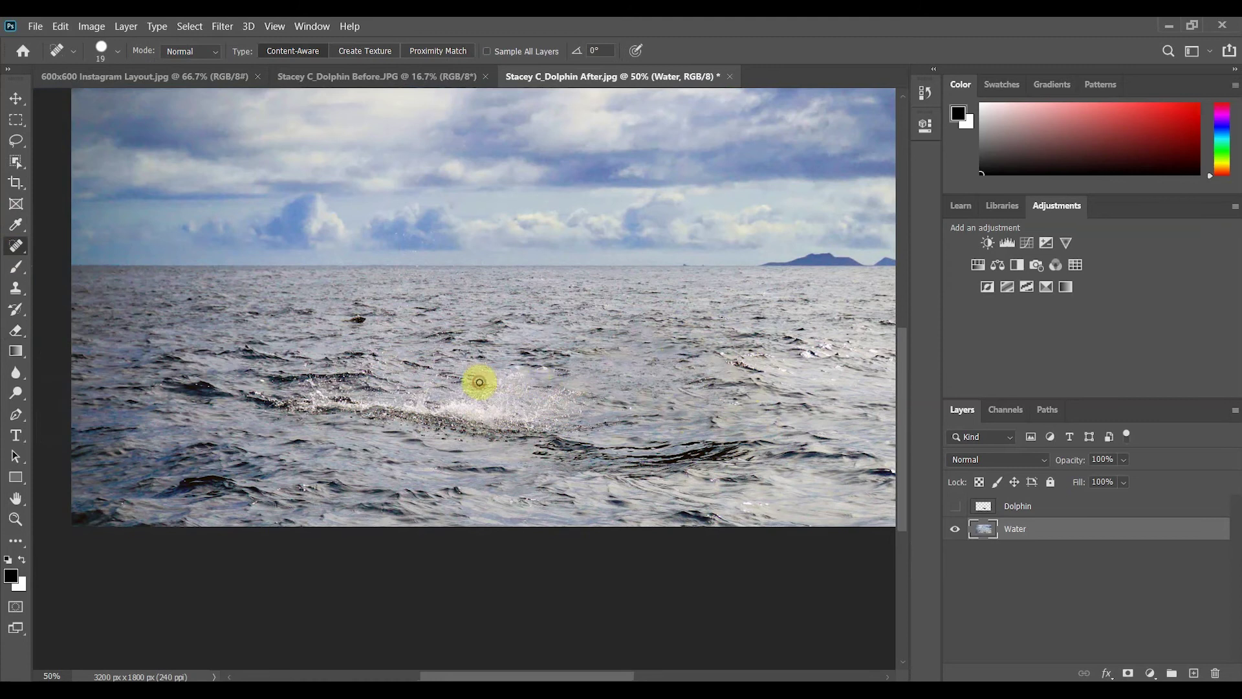
left_click_drag(554, 392, 460, 381)
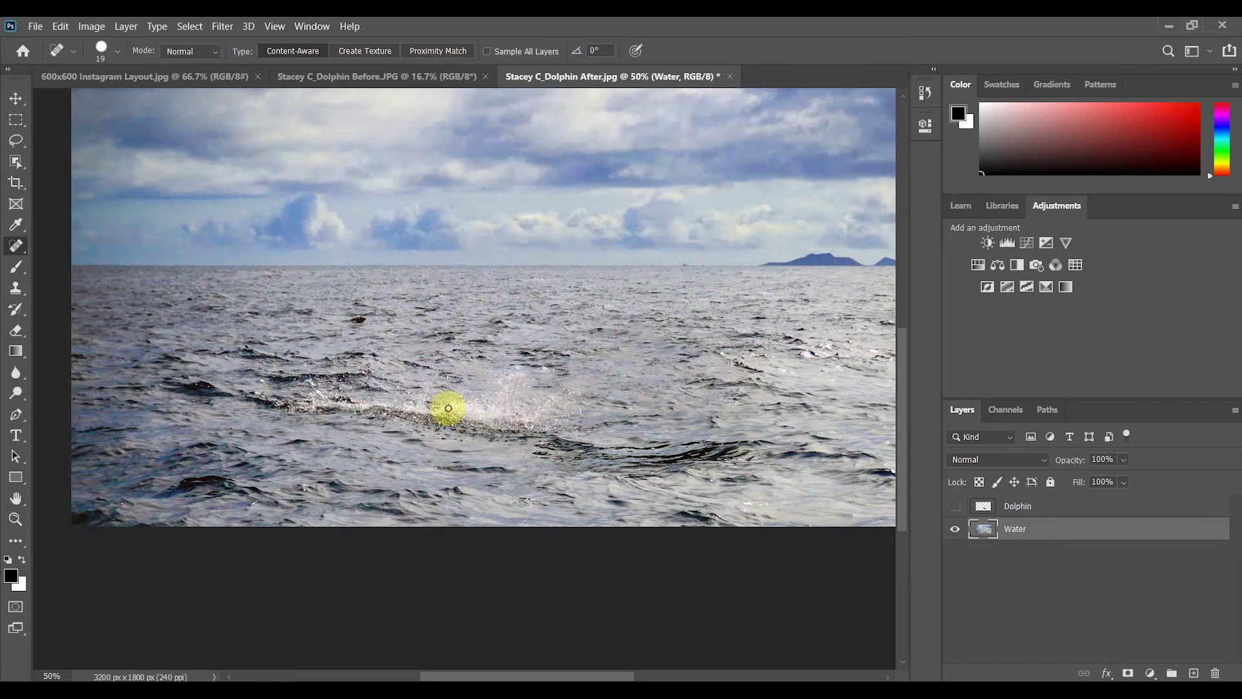
Lasso the remaining splash area and fill it with surrounding water.
left_click(17, 141)
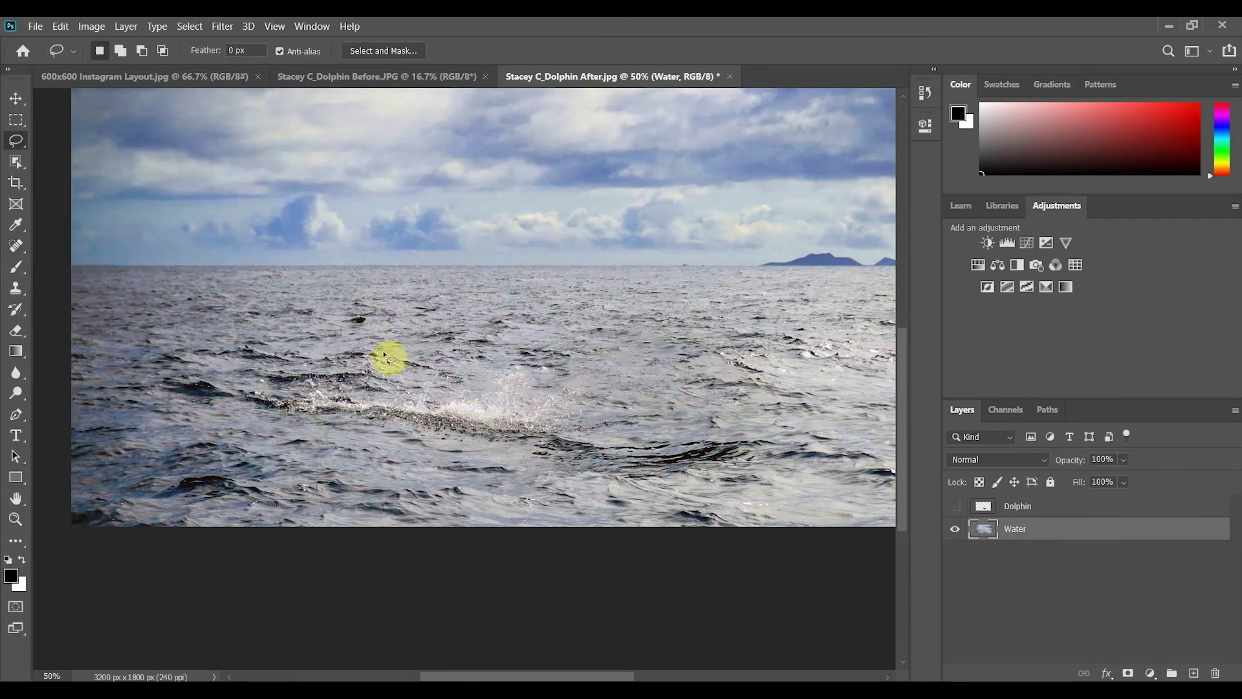
mouse_move(405, 369)
left_mouse_down()
mouse_move(254, 374)
mouse_move(327, 443)
left_mouse_up()
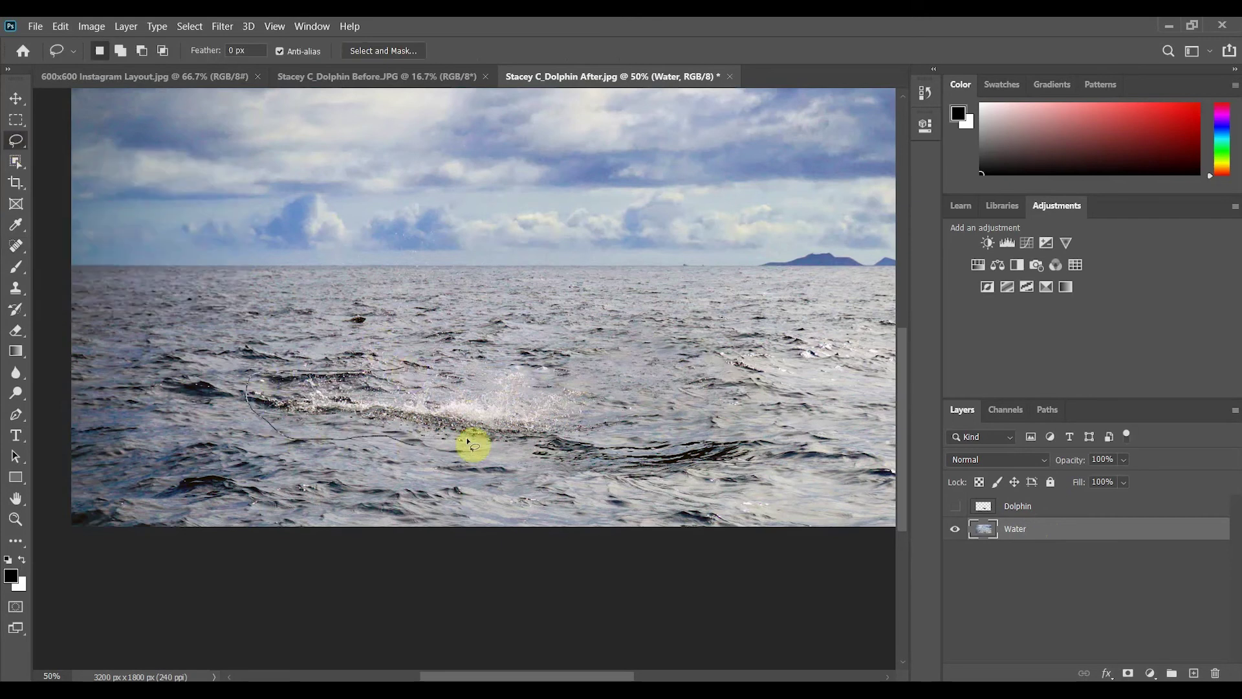
mouse_move(548, 456)
left_mouse_down()
mouse_move(607, 425)
mouse_move(605, 392)
mouse_move(554, 357)
mouse_move(407, 370)
left_mouse_up()
right_click(440, 391)
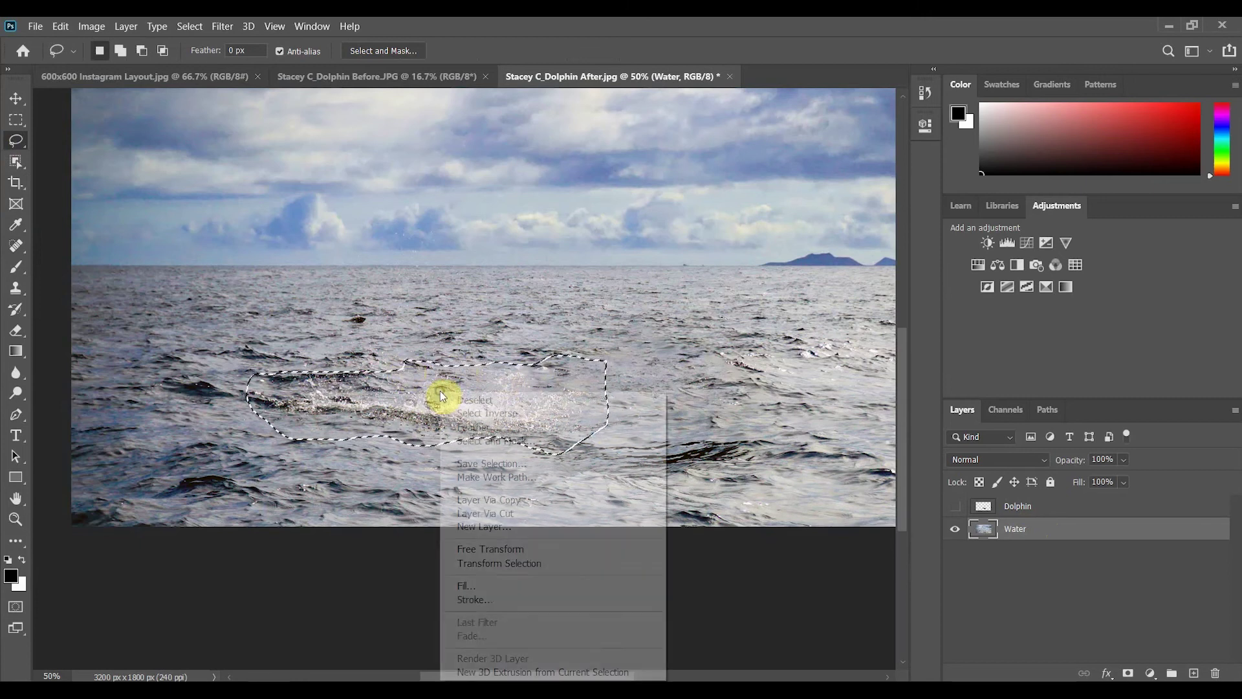
left_click(498, 586)
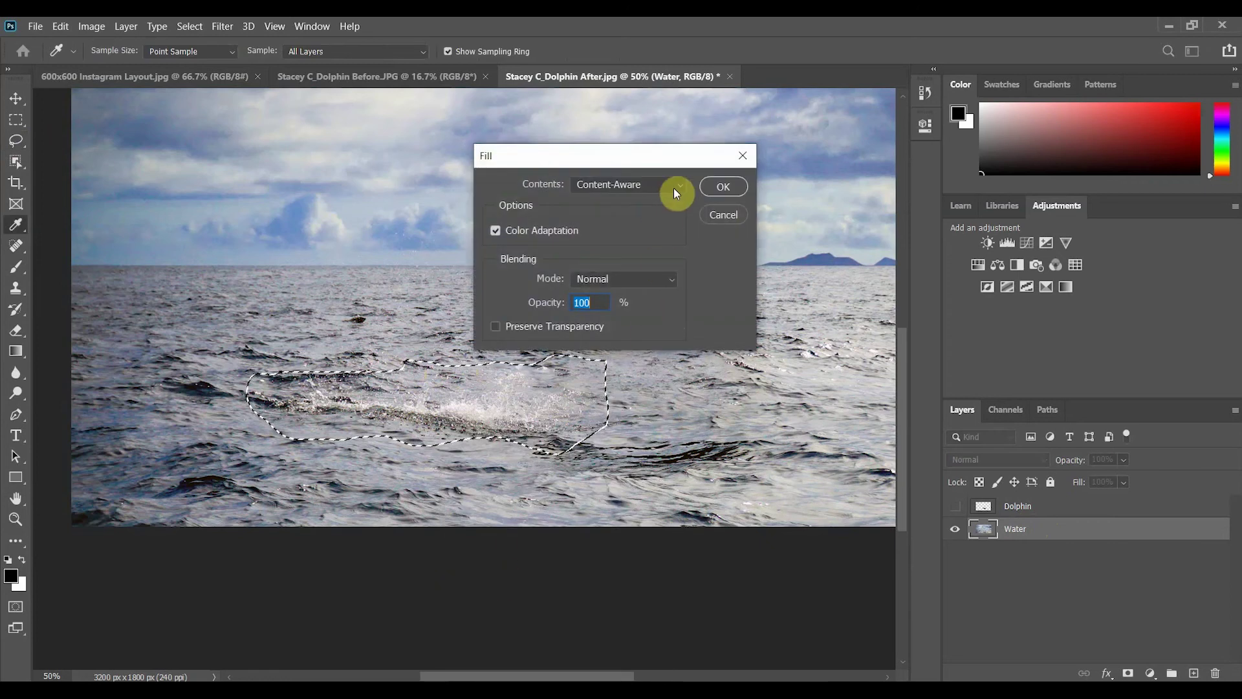
left_click(725, 188)
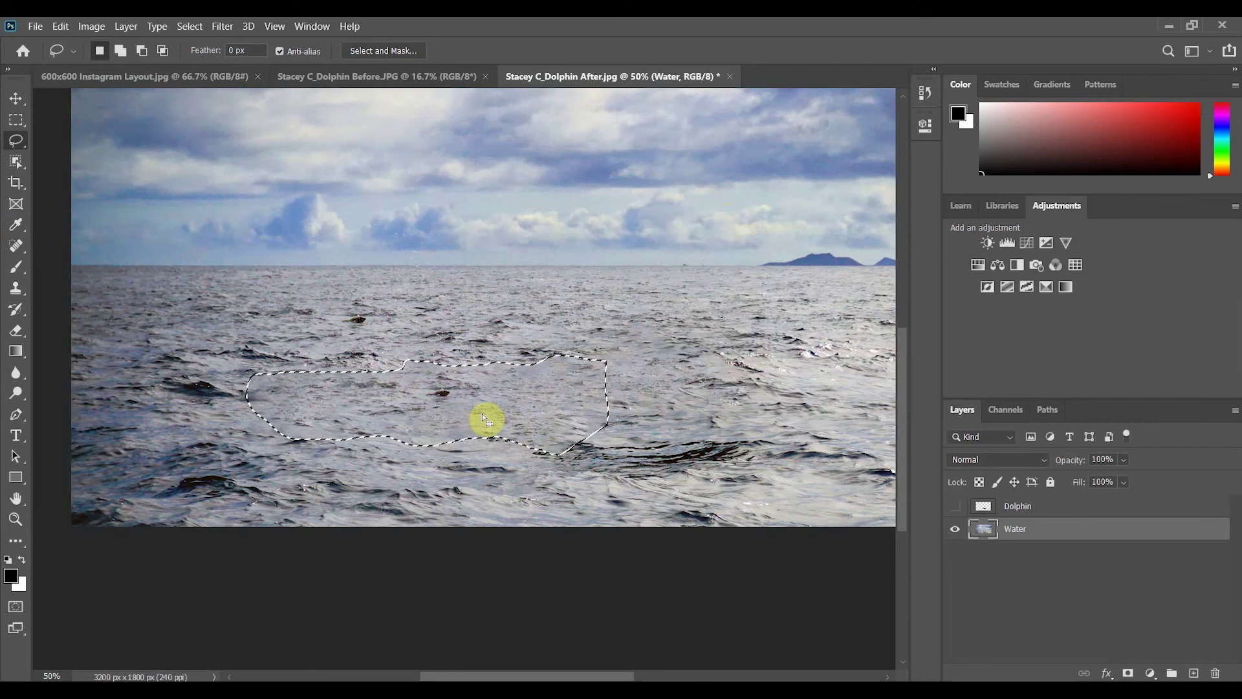
Clear the selection and show the Dolphin layer again.
key("ctrl+d")
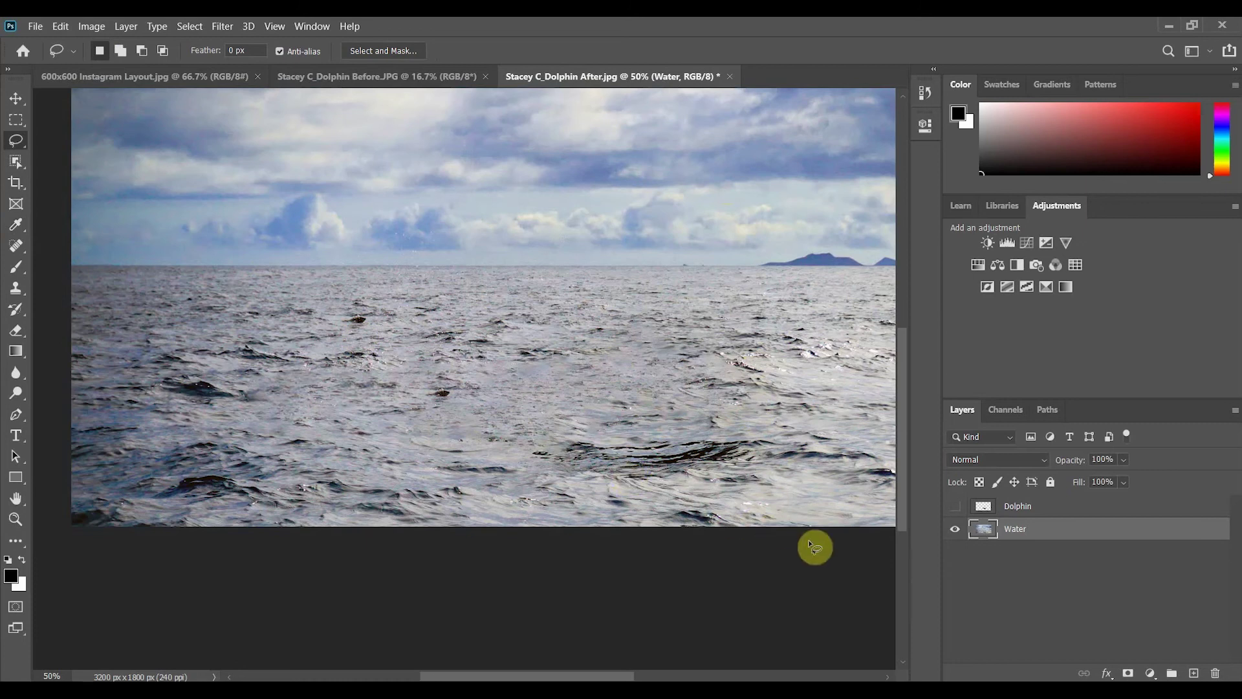
left_click(954, 506)
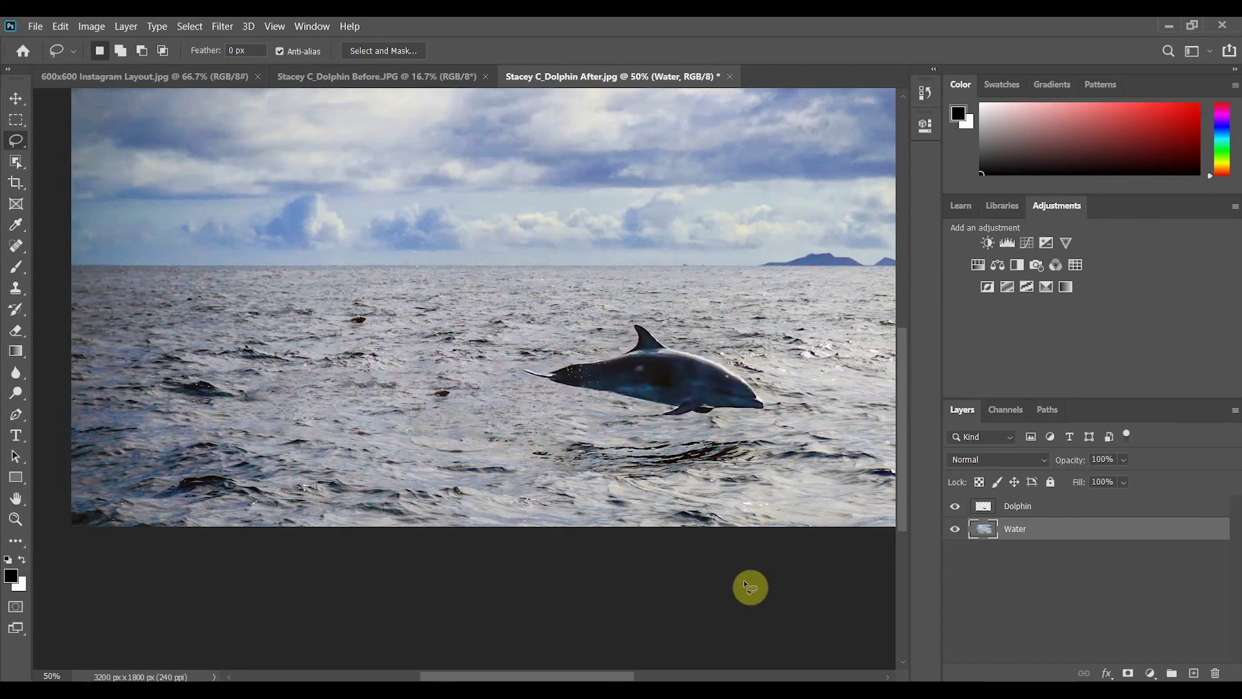
scroll(744, 582, "left", 1)
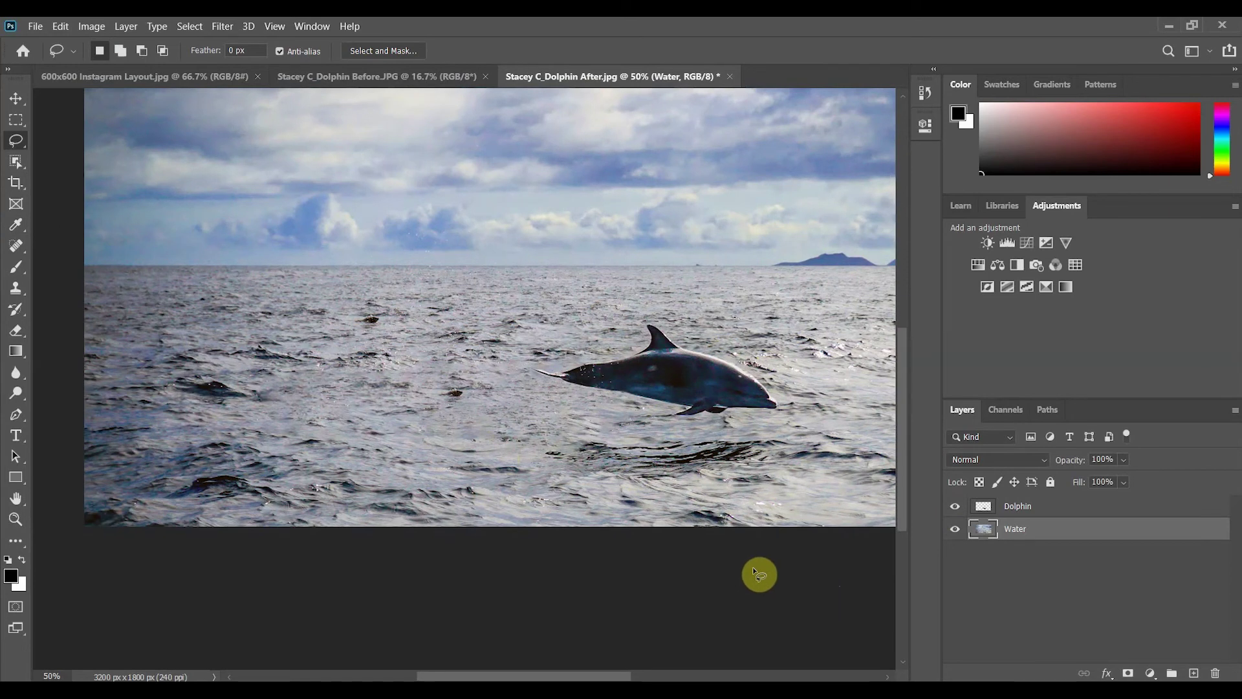
Create a blank HDTV 1080p (1920 × 1080) document from the Film & Video presets.
left_click(34, 26)
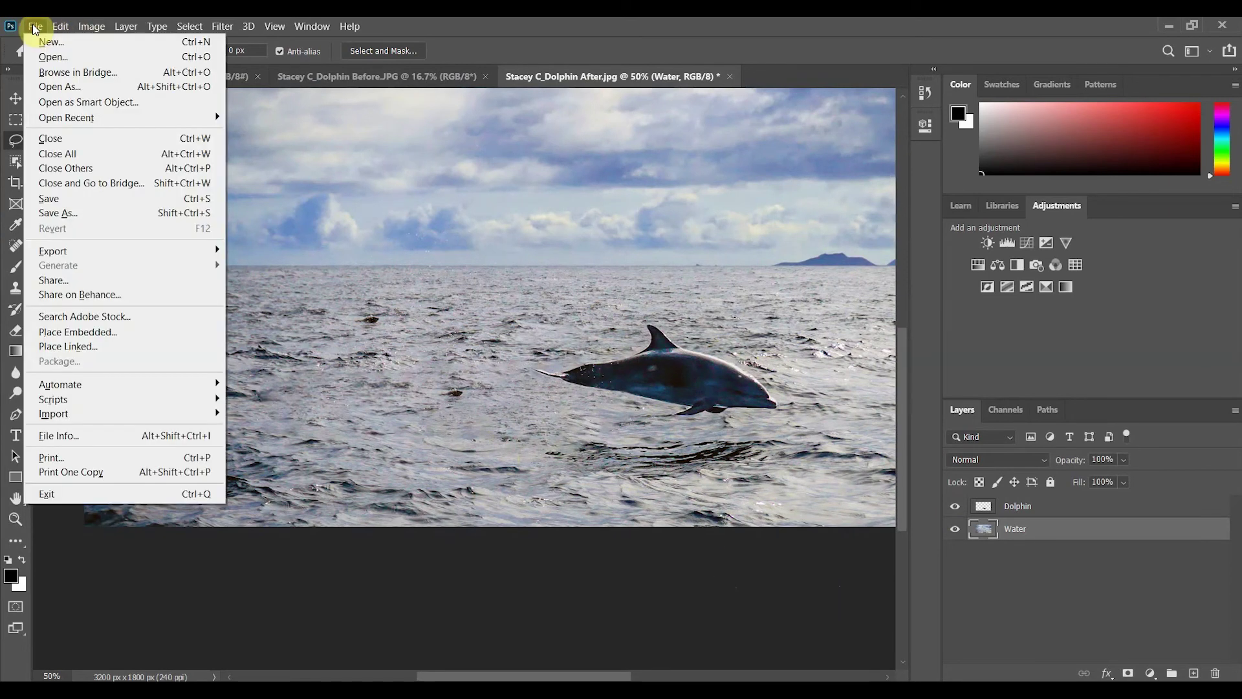
left_click(41, 41)
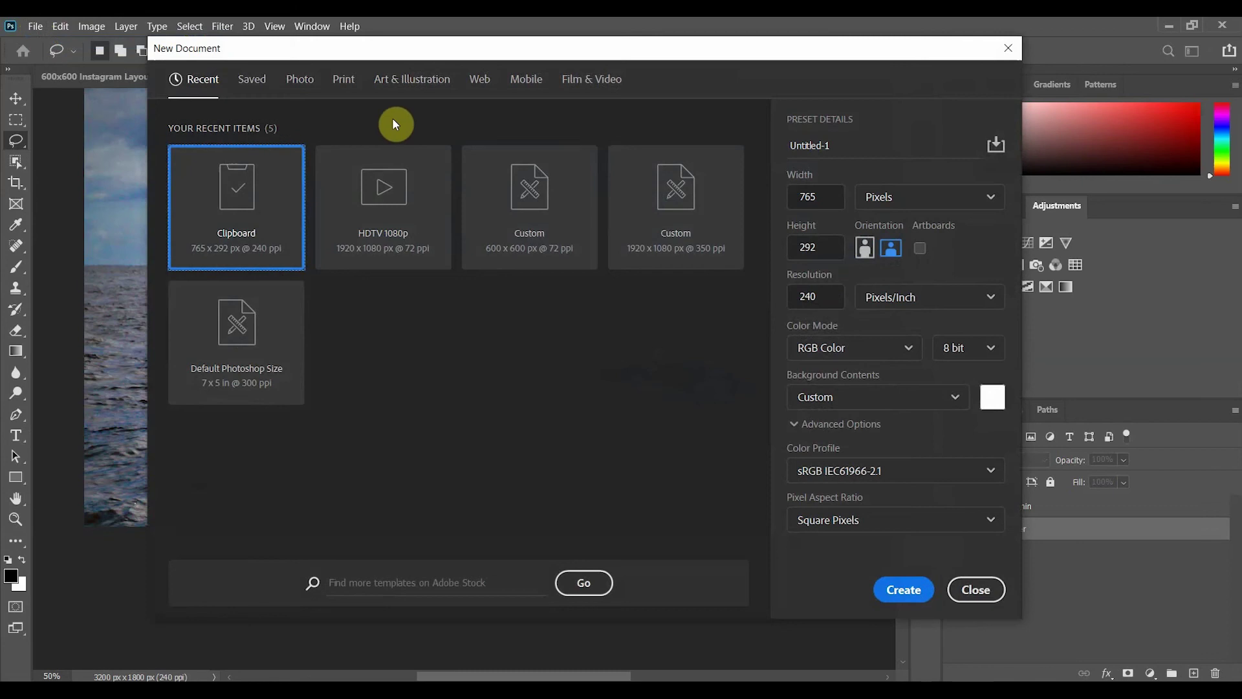
left_click(574, 83)
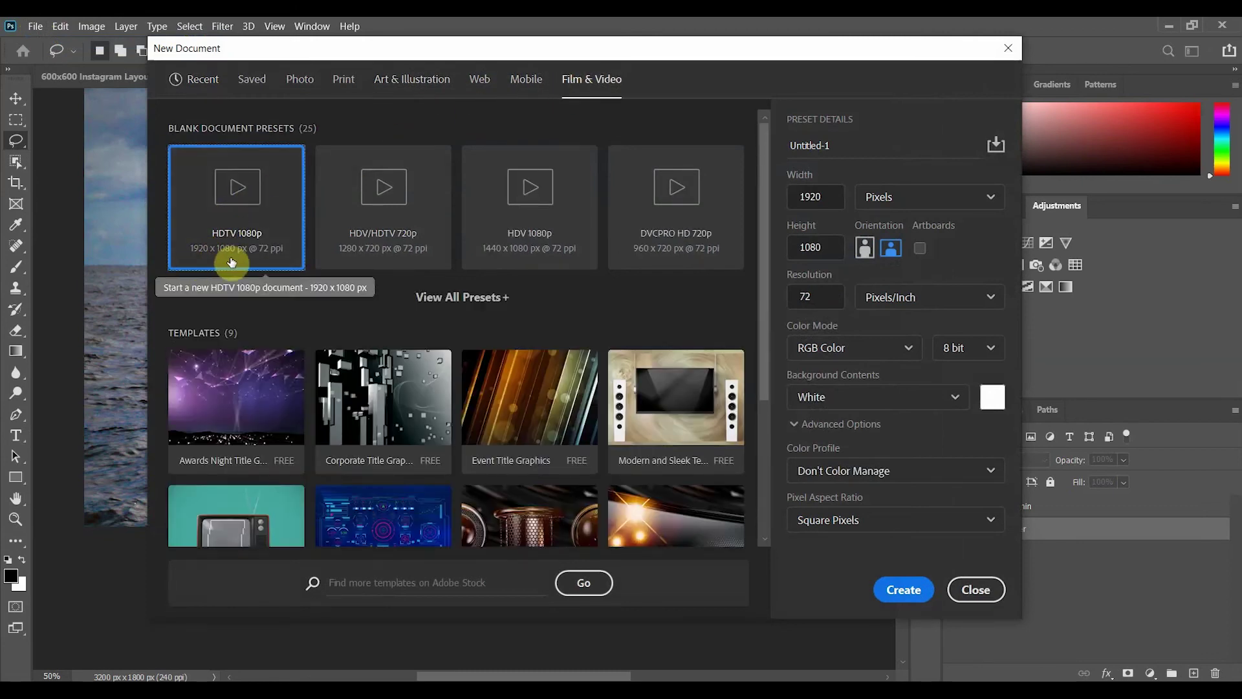
left_click(909, 591)
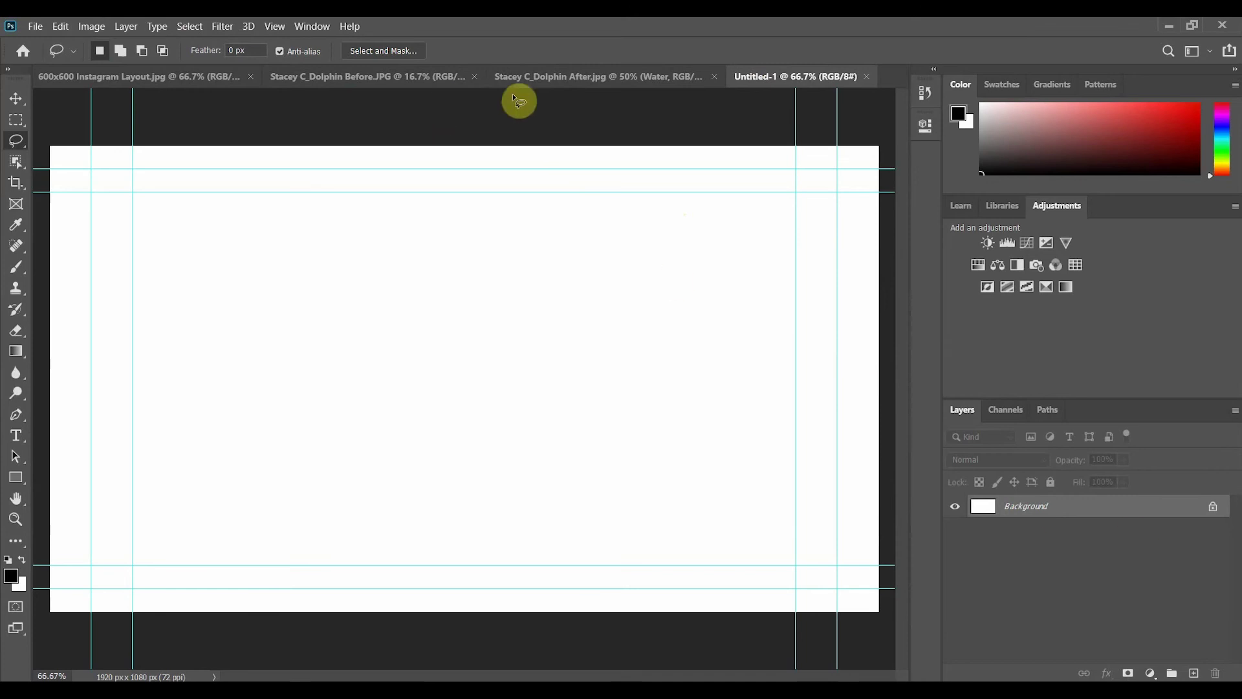
Drag the selected Dolphin and Water layers from the dolphin image into Untitled-1 with the Move tool.
left_click(551, 79)
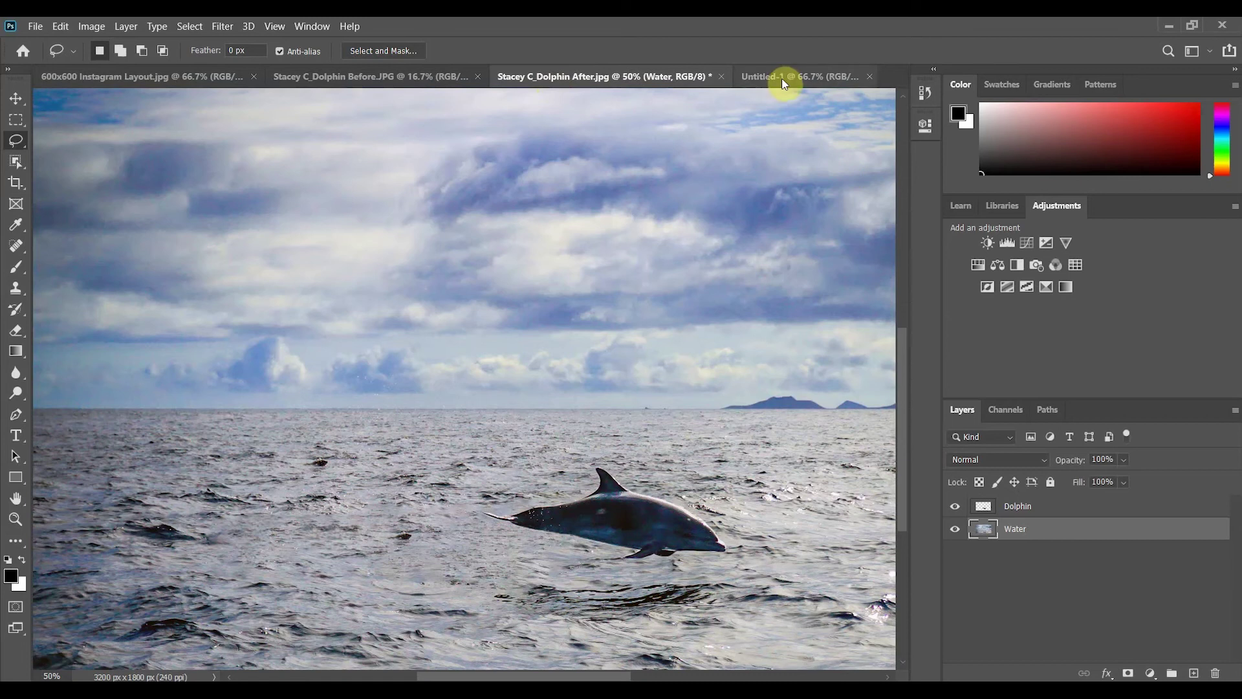
left_click(1041, 510)
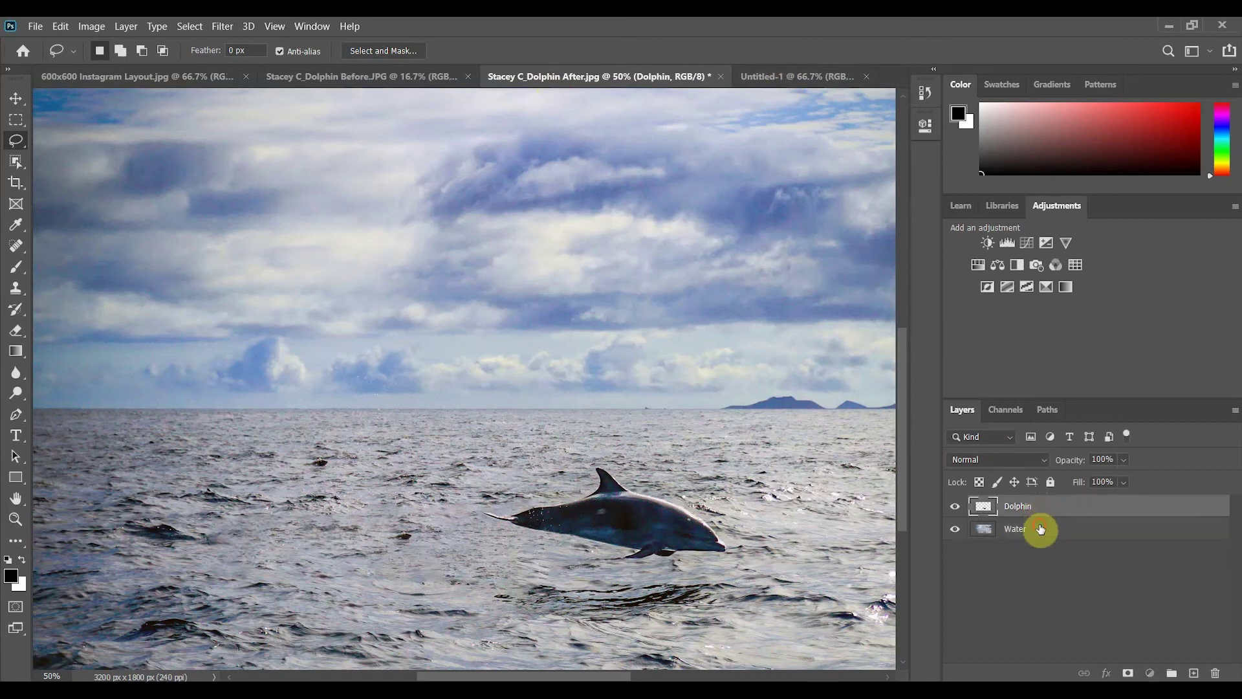
left_click(1040, 530, "shift")
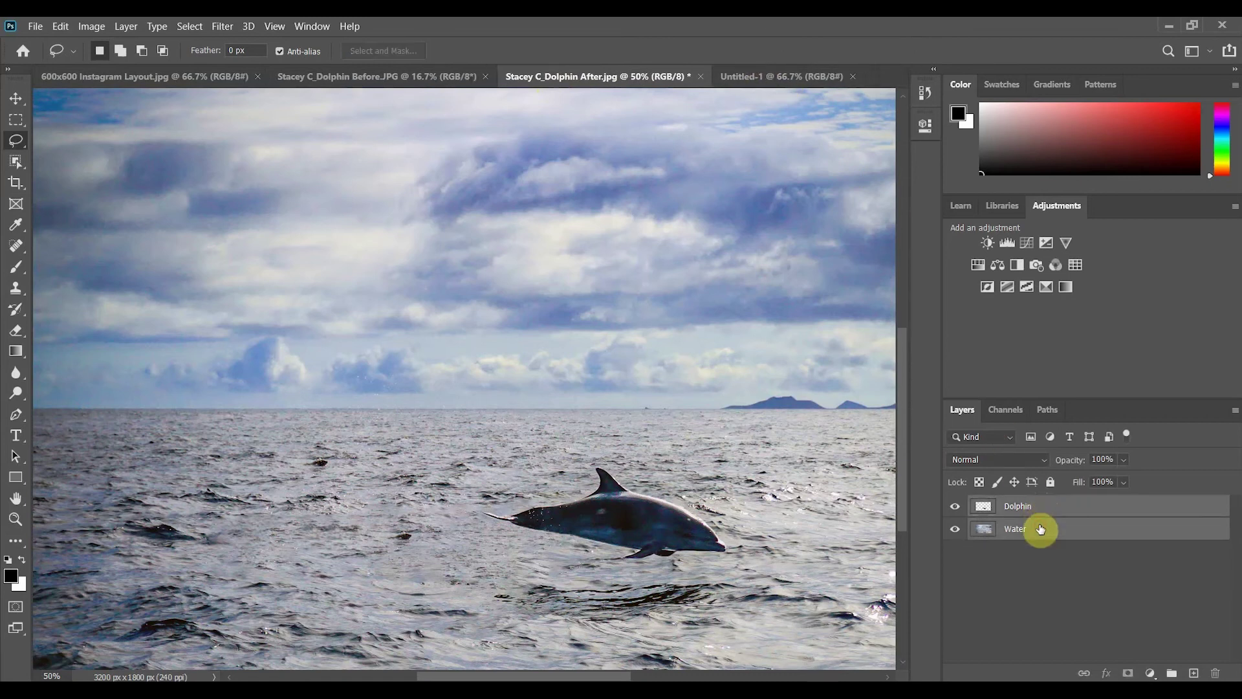
left_click(11, 97)
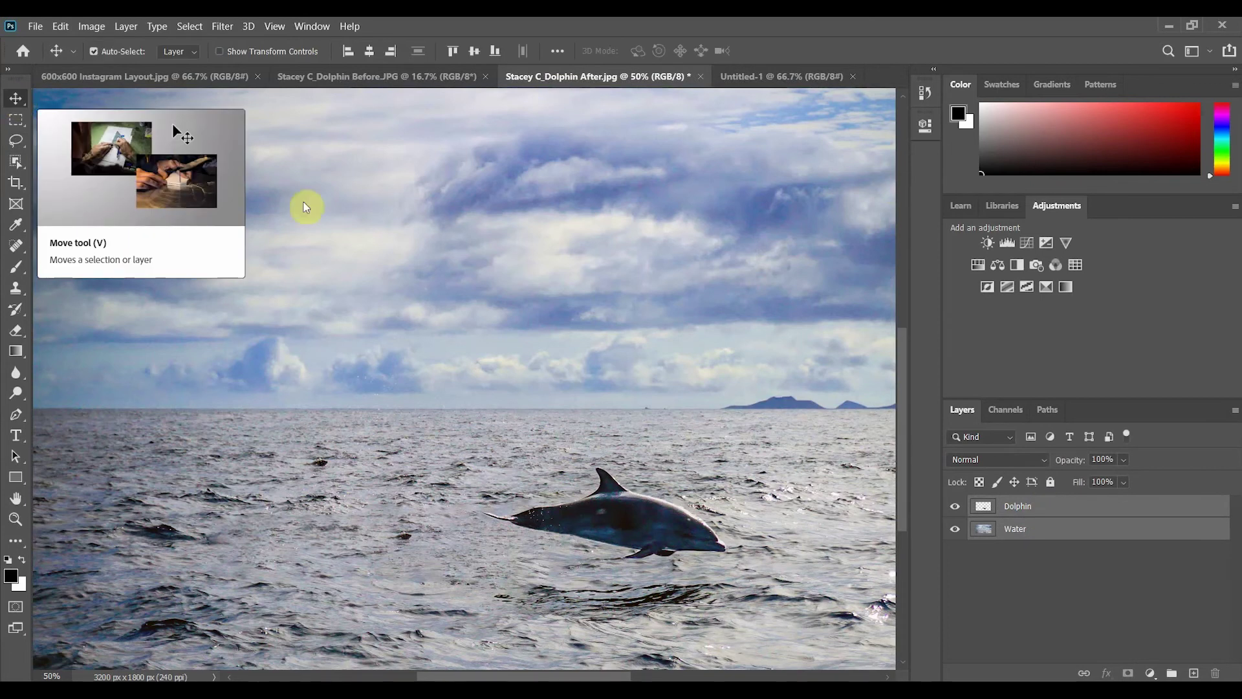
left_click_drag(597, 441, 480, 425)
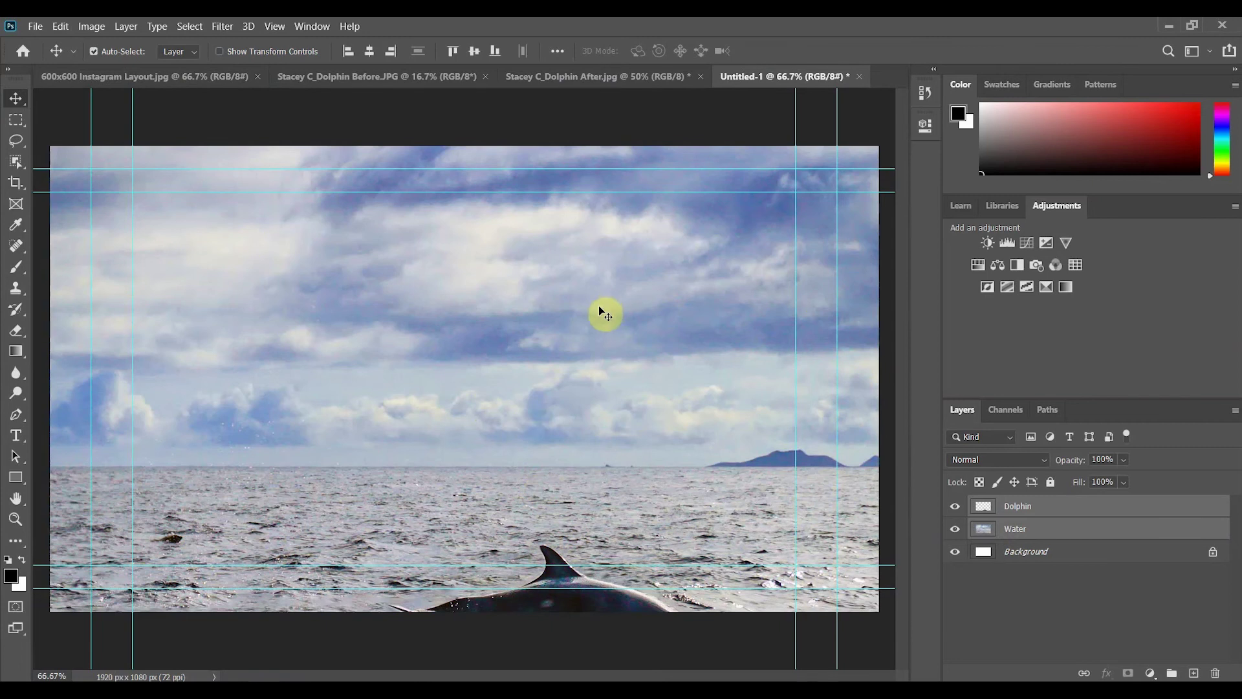
Open the Timeline panel, zoom out the canvas, and create a video timeline for the layers.
left_click(308, 26)
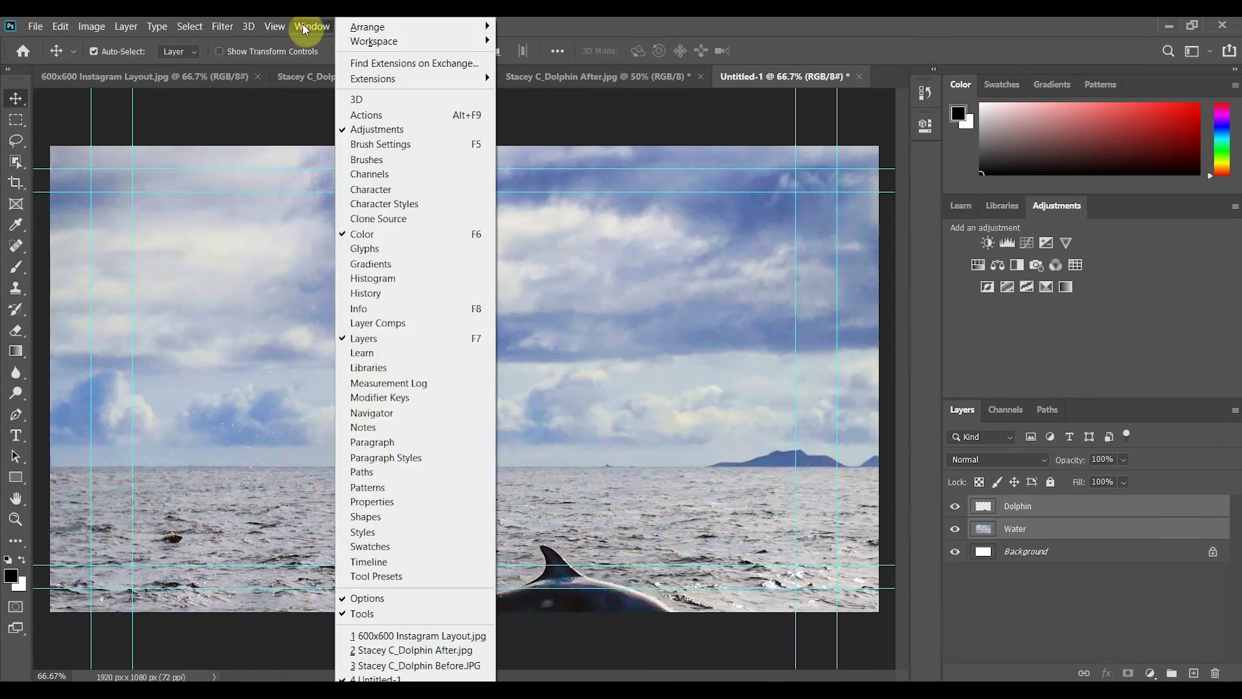
left_click(394, 562)
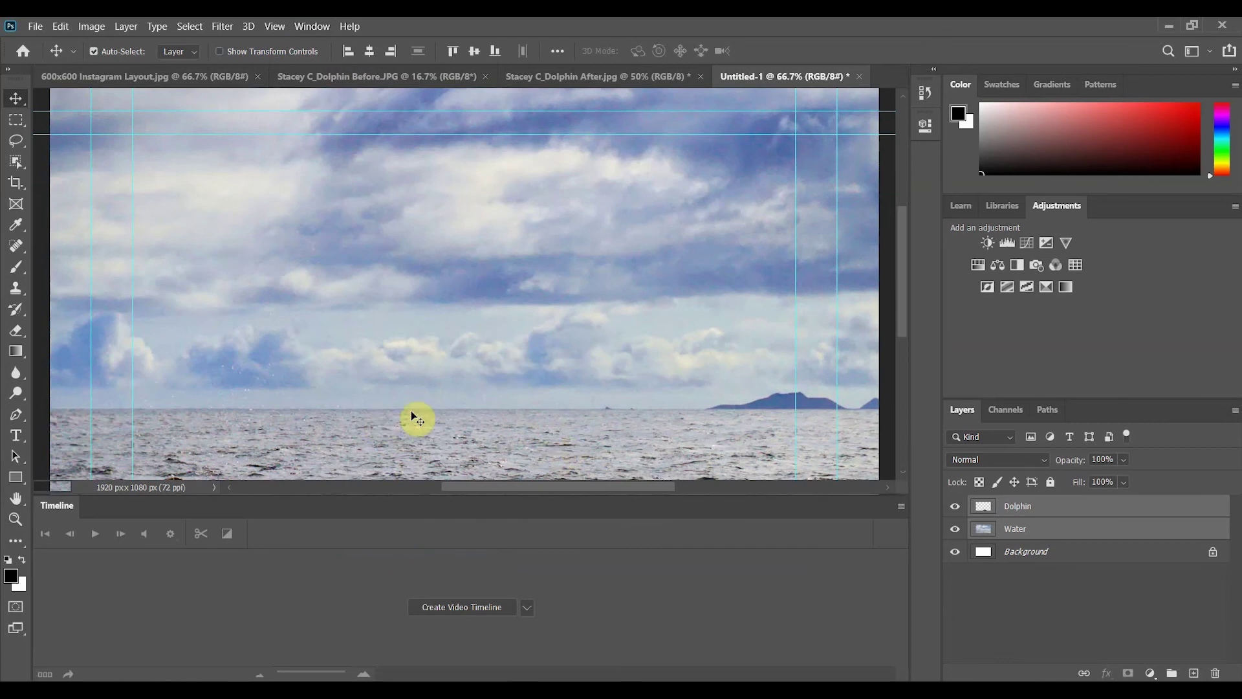
key("ctrl")
key("ctrl+minus")
key("ctrl+minus")
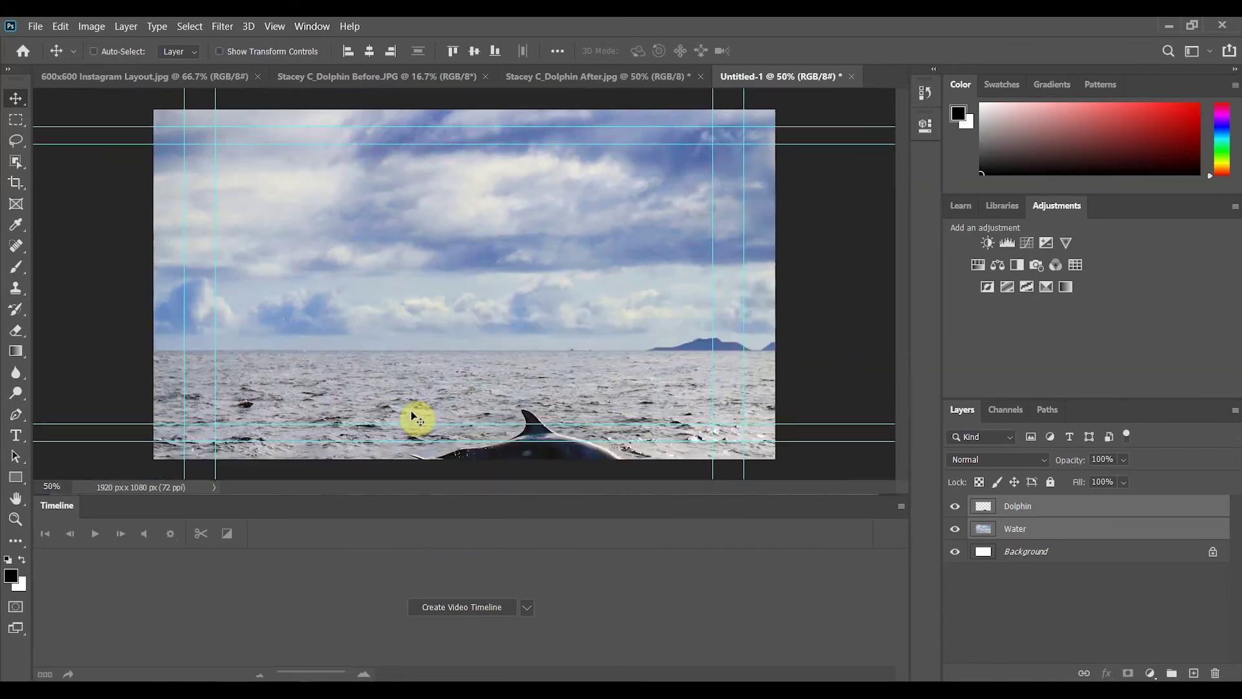
key("ctrl+minus")
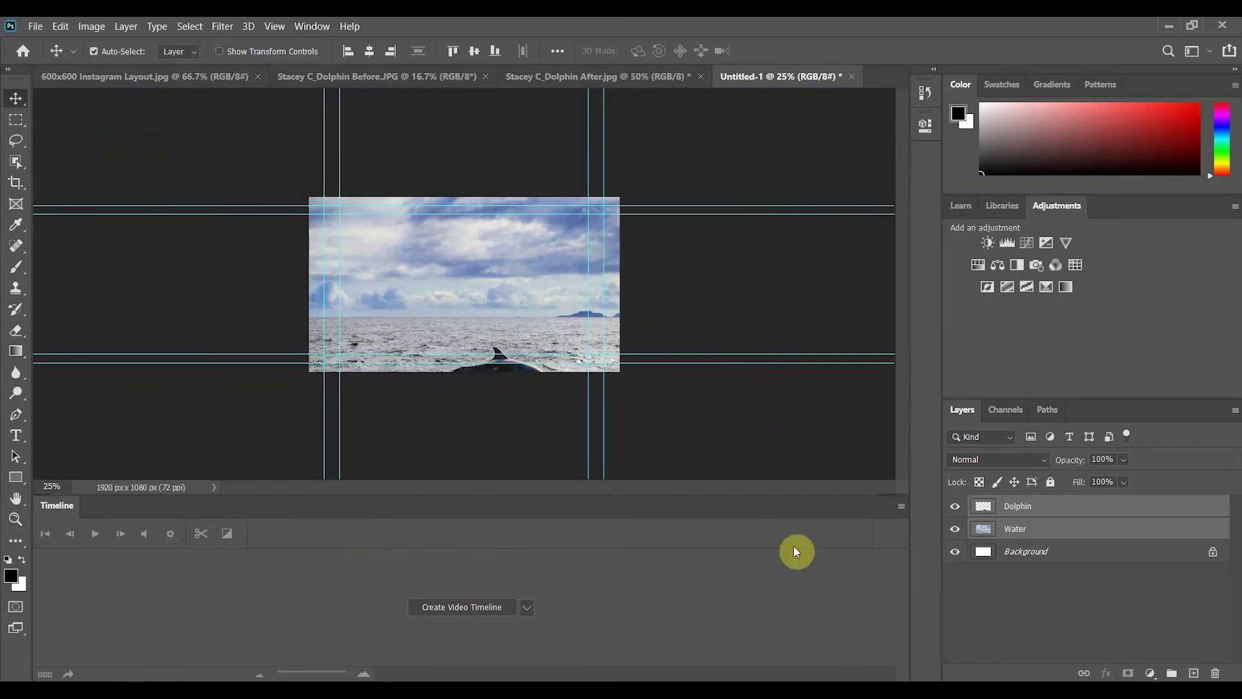
left_click(527, 611)
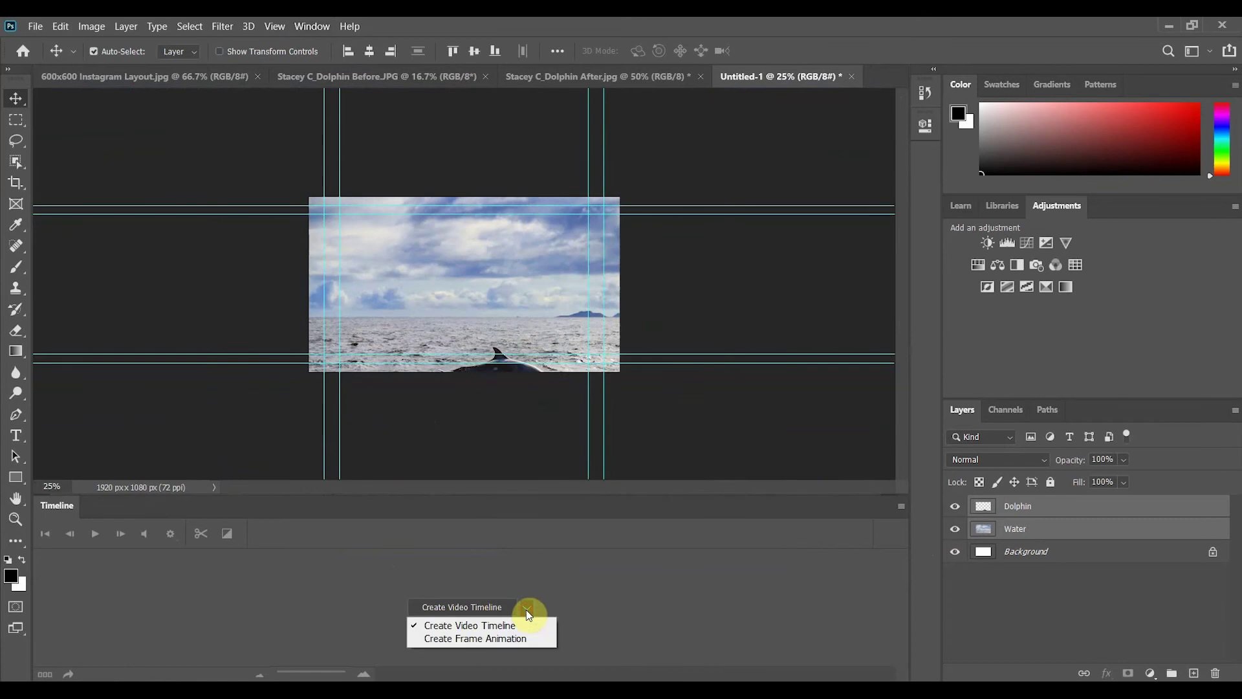
left_click(489, 626)
left_click(451, 609)
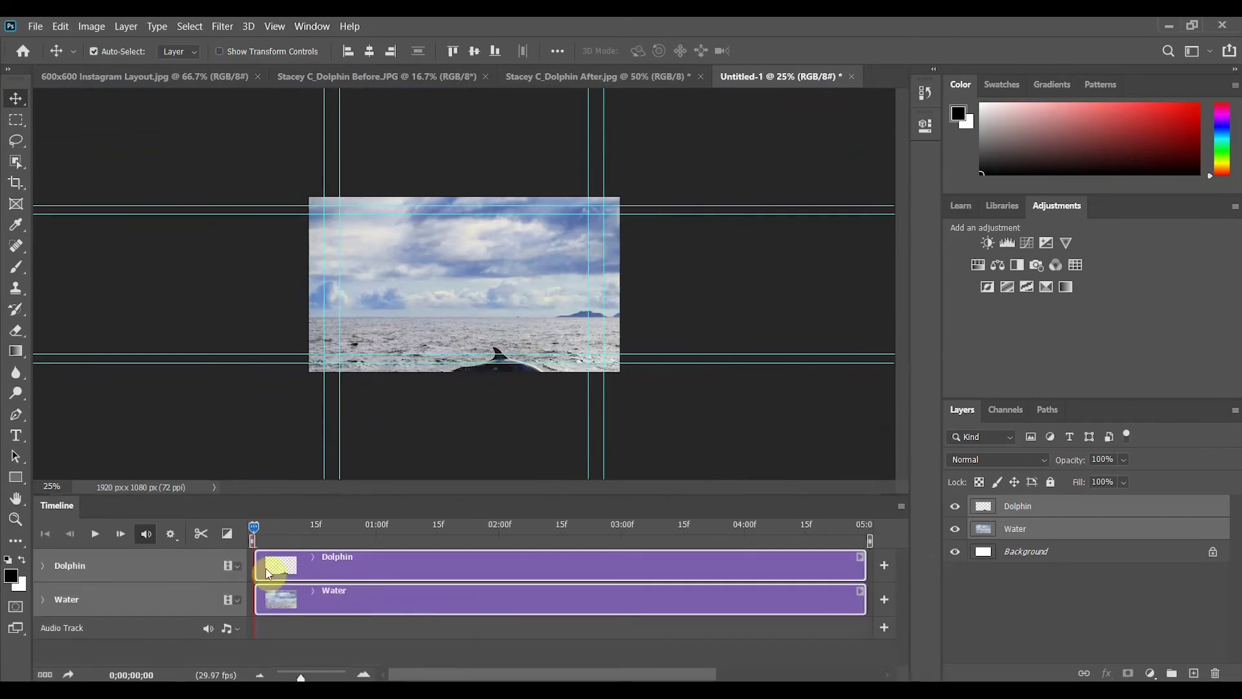
Convert the Dolphin layer and then the Water layer into smart objects.
left_click(355, 631)
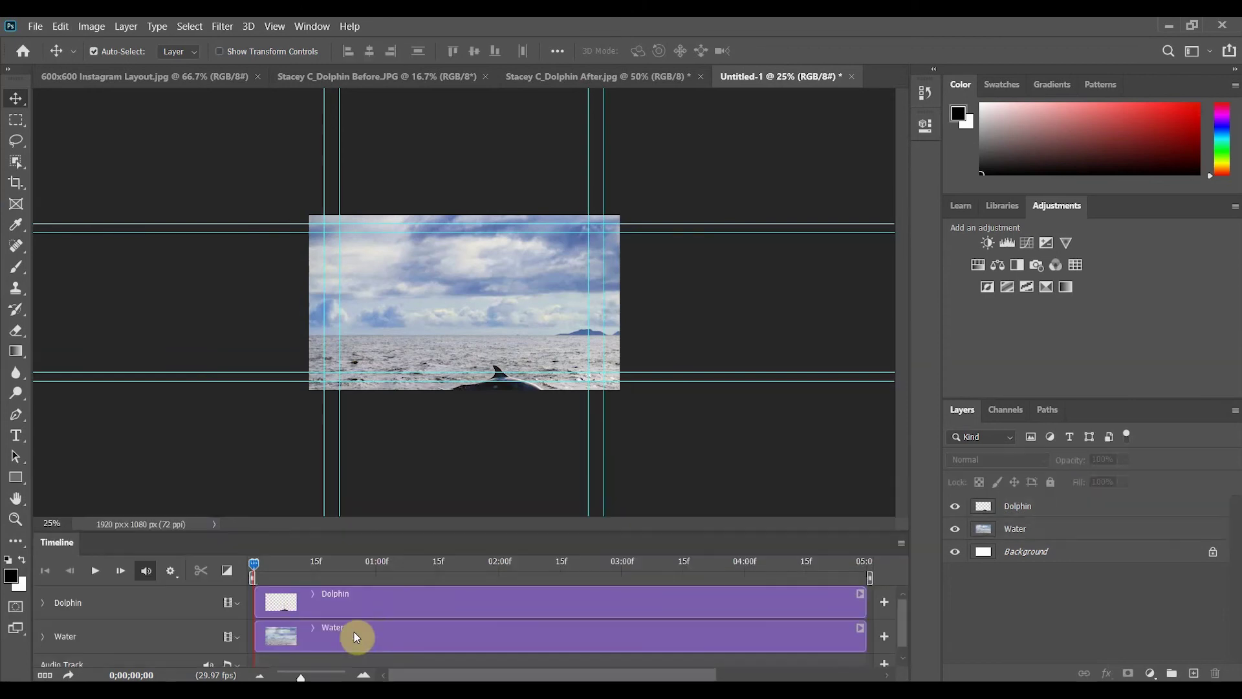
left_click(1054, 507)
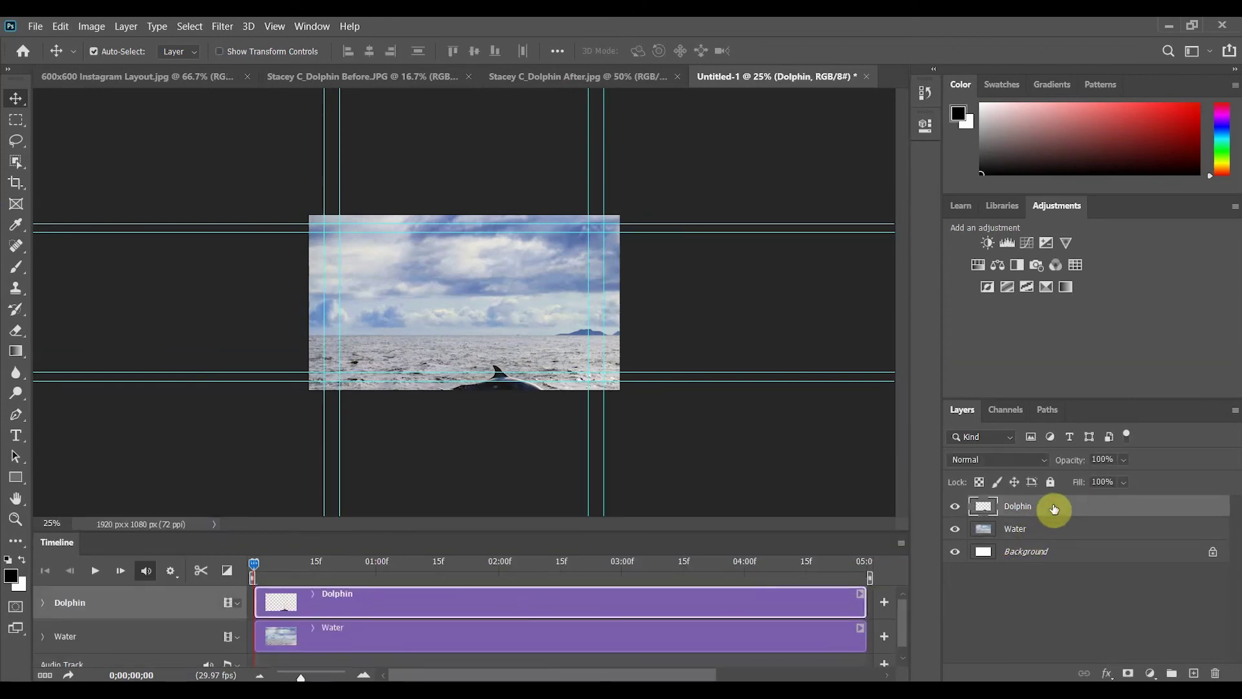
right_click(1054, 509)
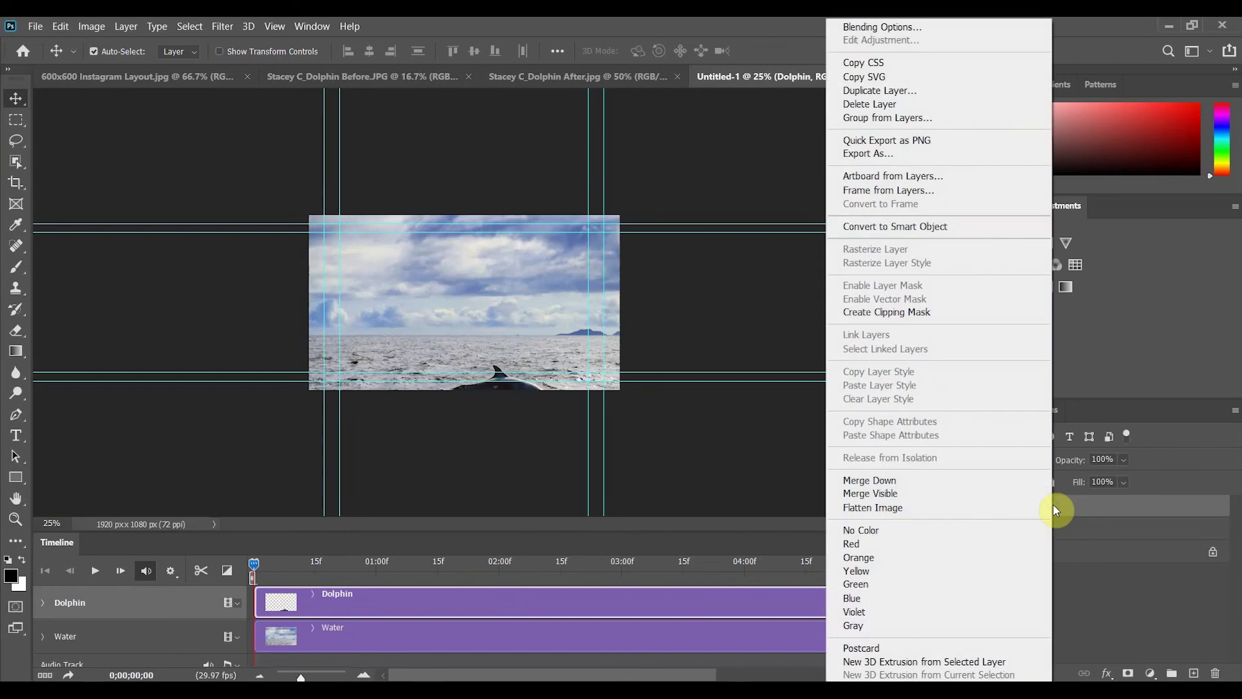
left_click(939, 226)
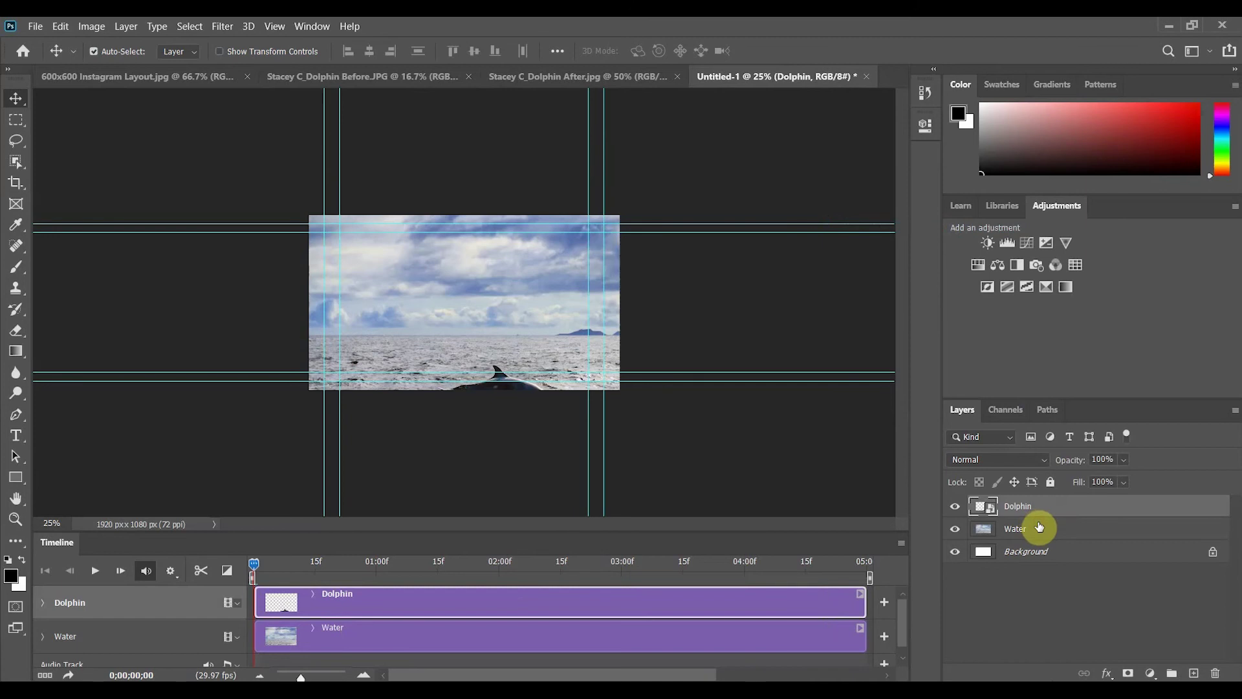
left_click(1043, 527)
right_click(1043, 529)
left_click(957, 227)
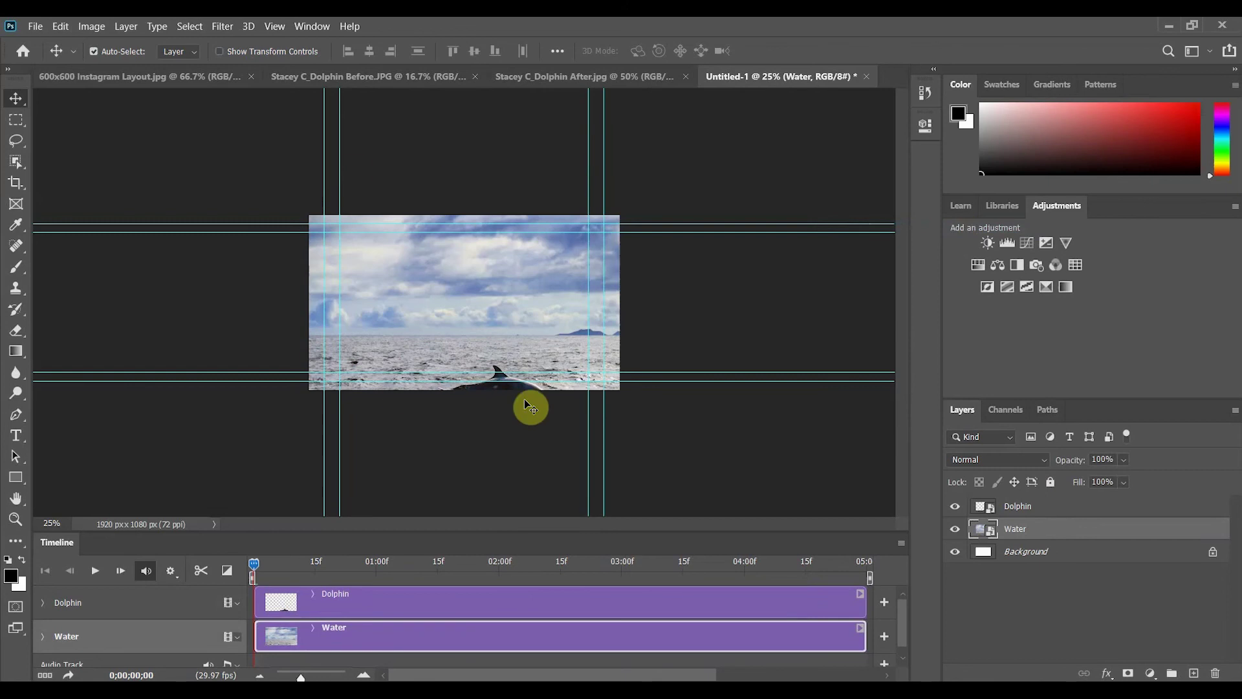
Hide the canvas guides with View > Extras and make the Timeline panel slightly taller.
left_click(275, 26)
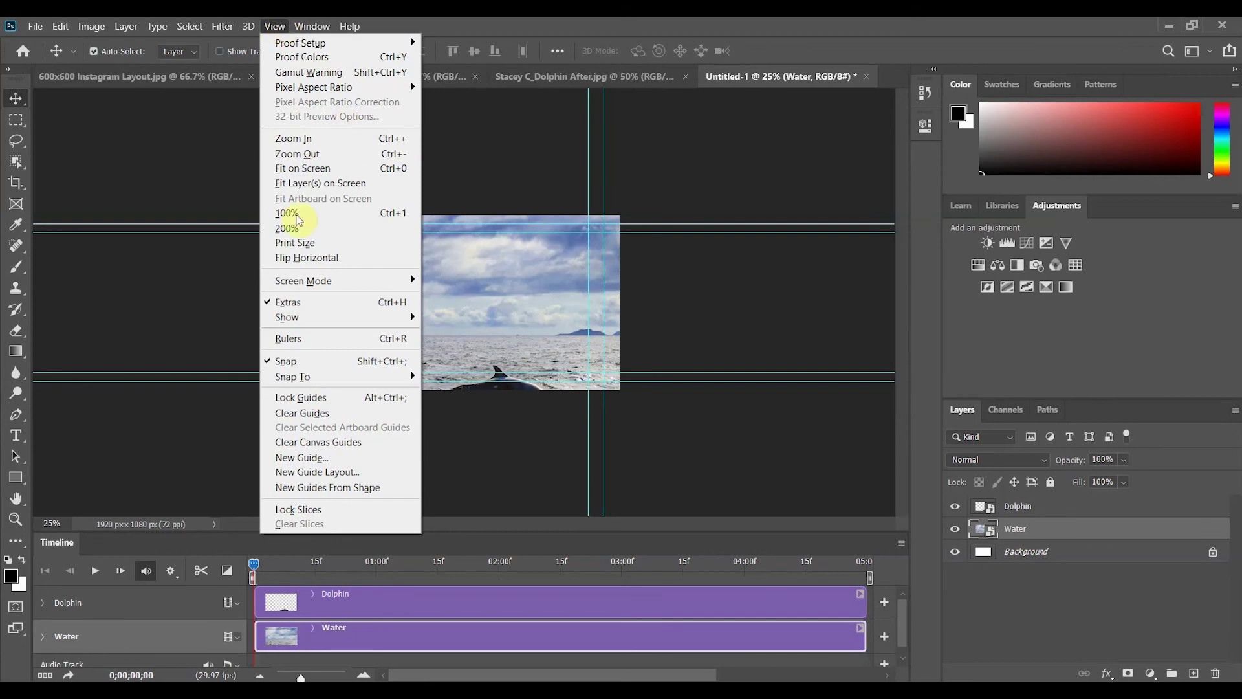
left_click(291, 302)
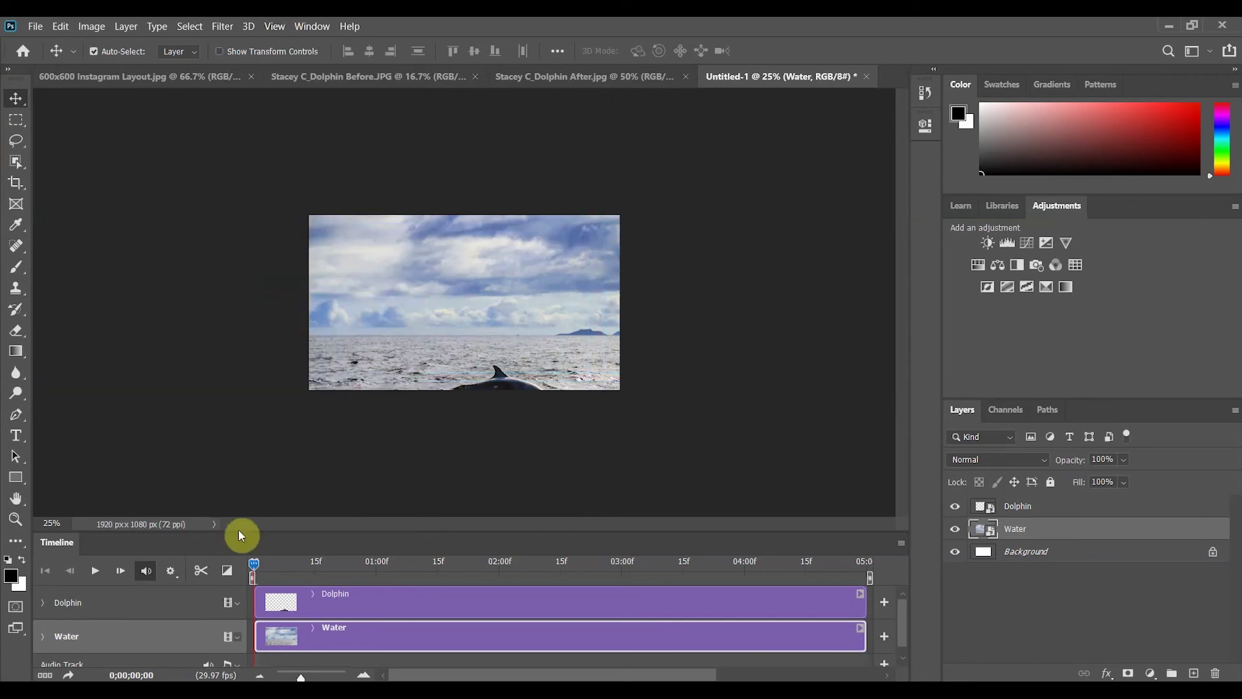
left_click_drag(234, 532, 241, 466)
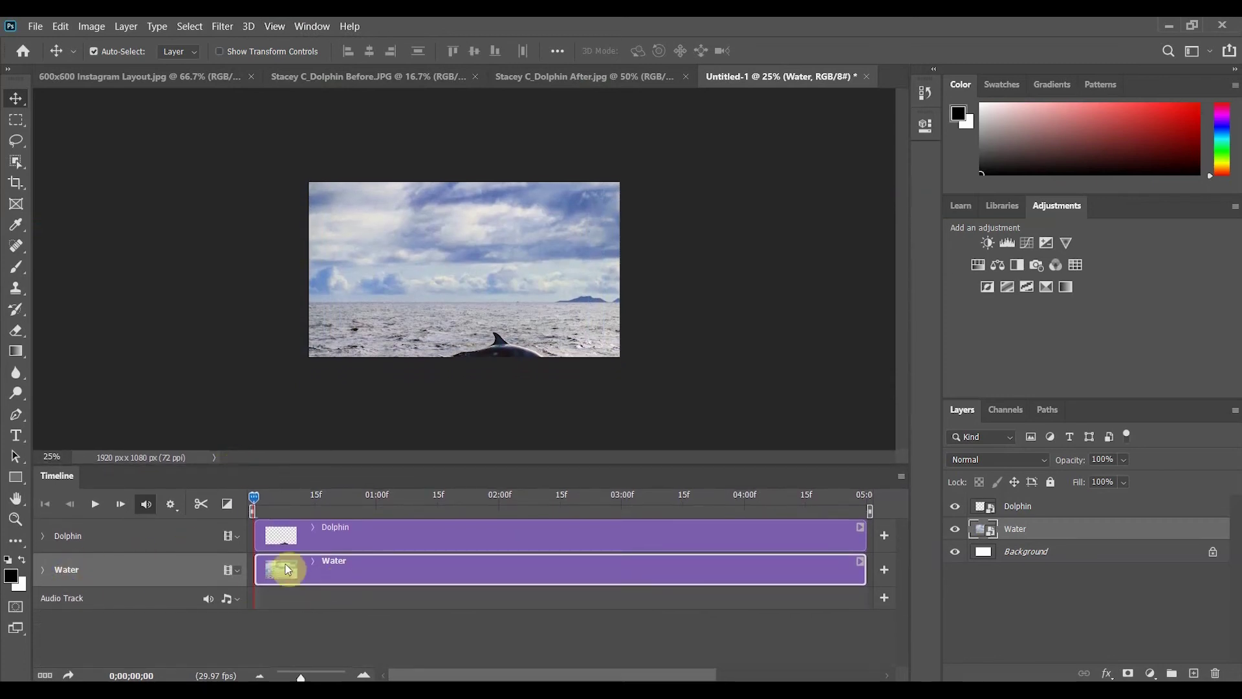
Expand the Water track and add a Transform keyframe at 0;00;00;00.
left_click(44, 570)
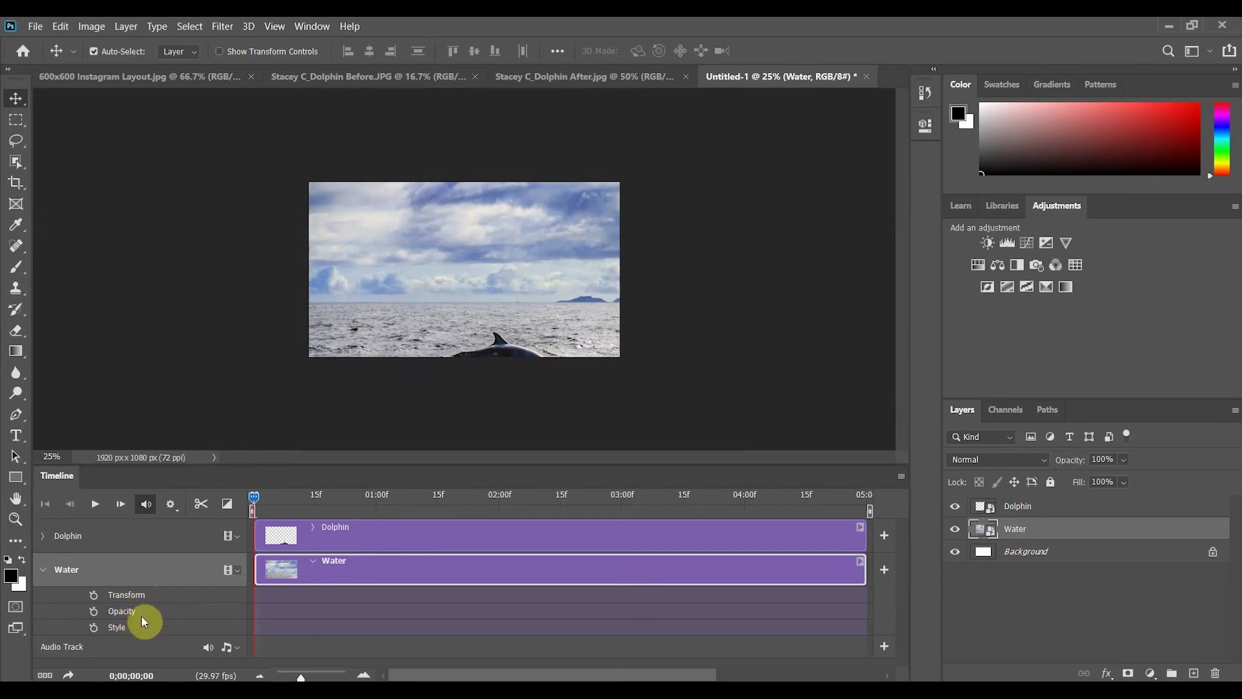
left_click(94, 595)
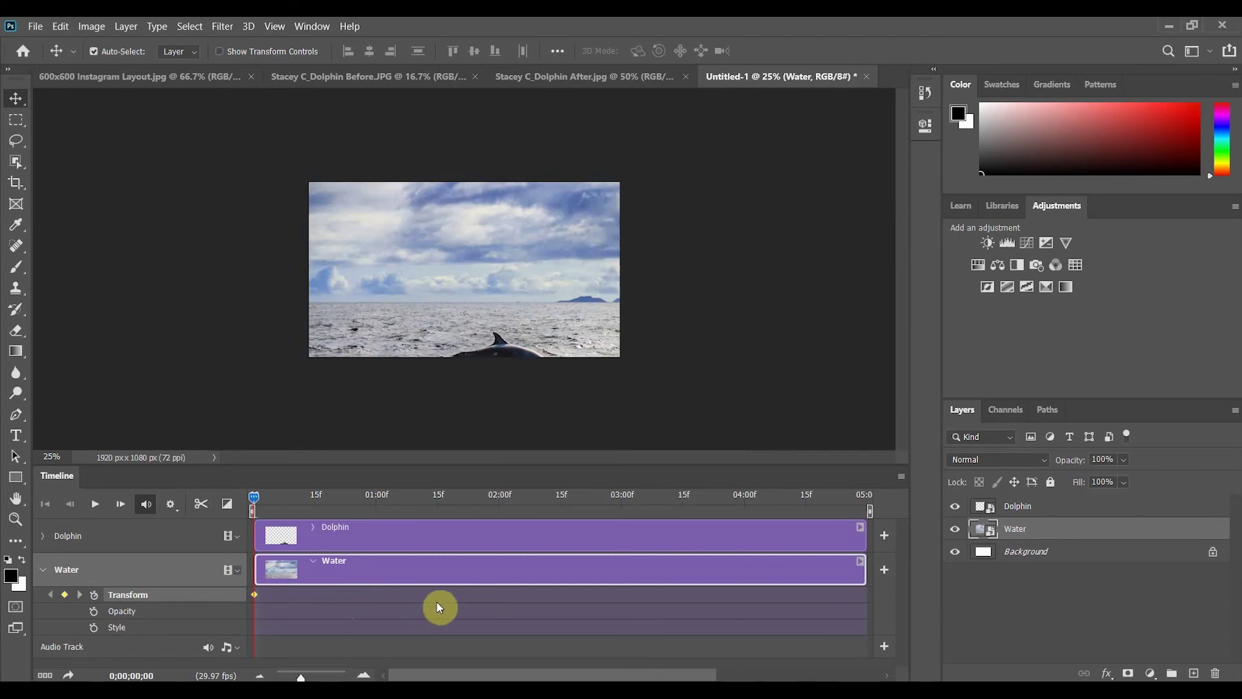
left_click(94, 595)
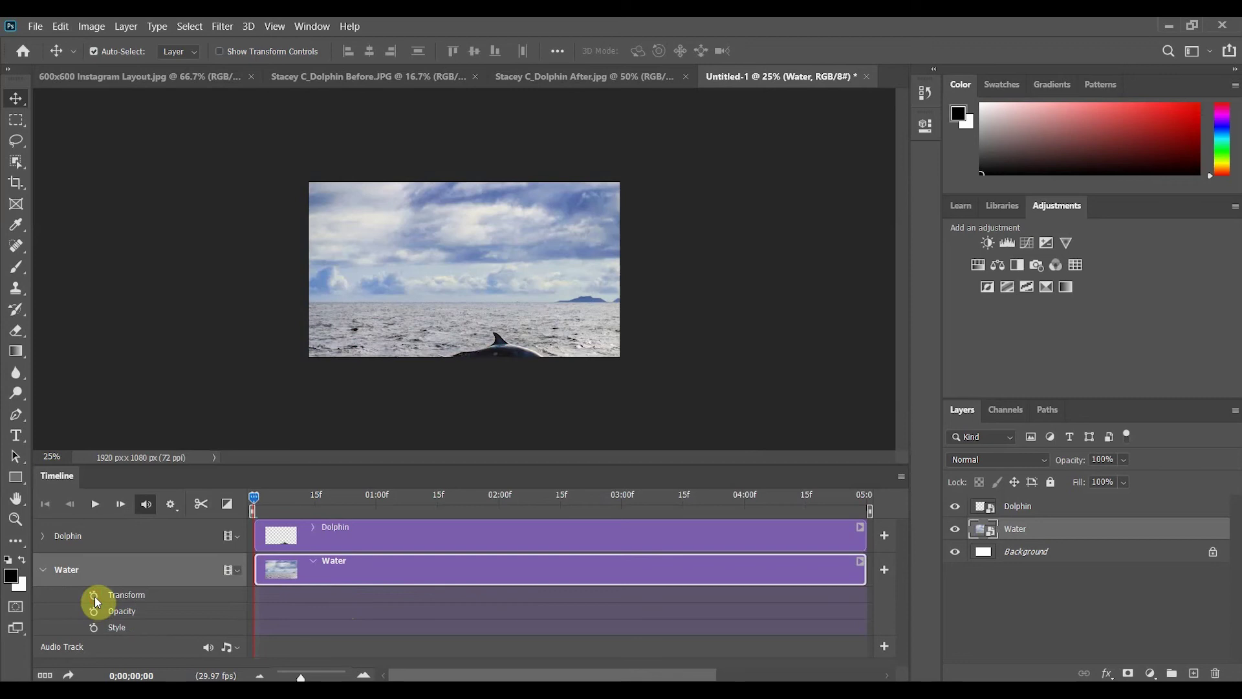
left_click(94, 595)
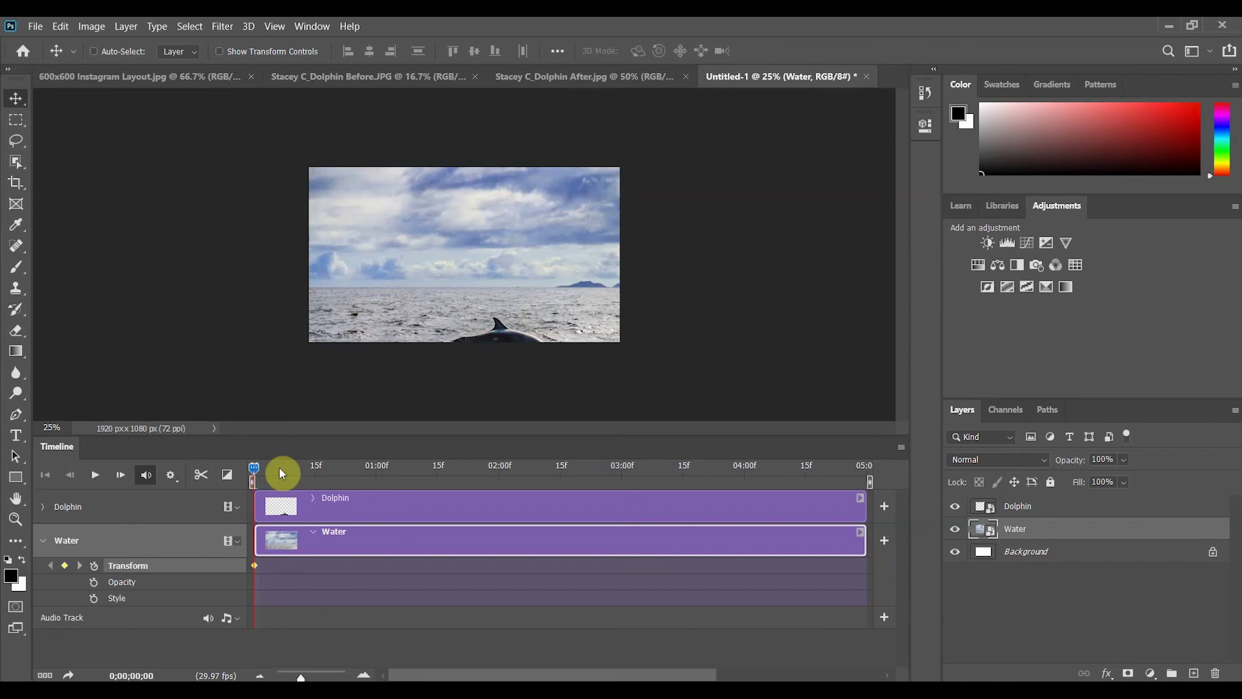
Scale the Water layer to 69.16% and nudge it up and right for the opening frame.
key("ctrl+t")
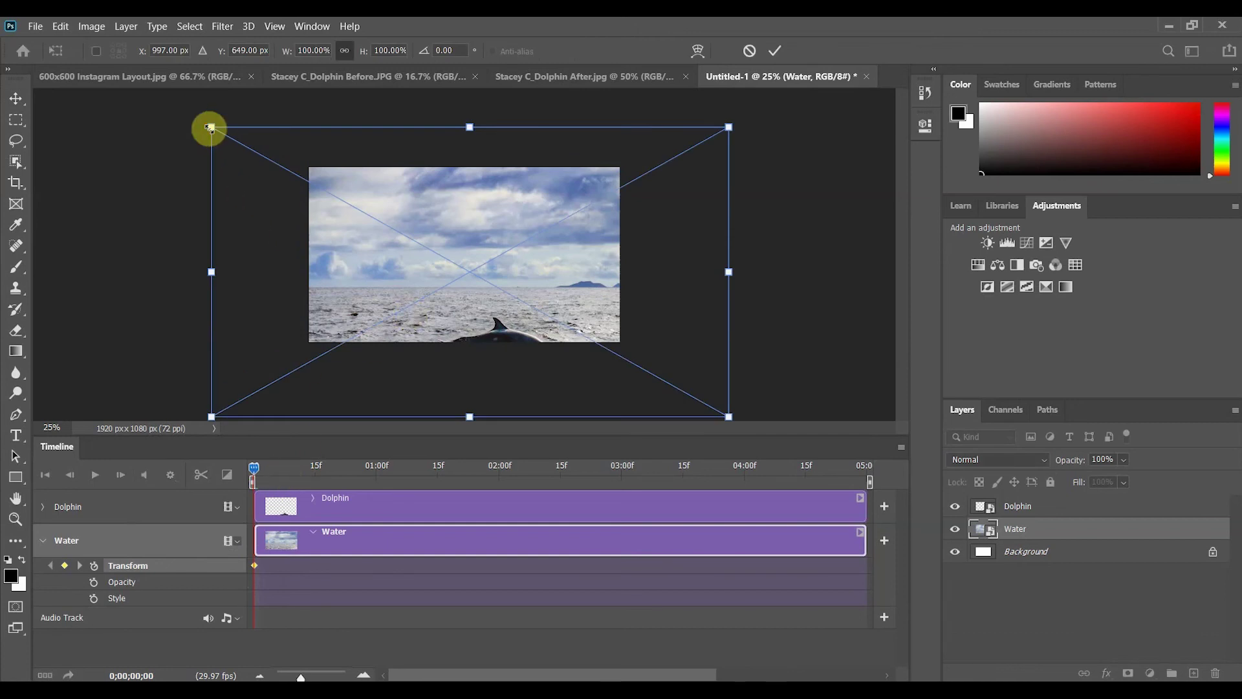
left_click_drag(221, 141, 297, 175)
left_click_drag(729, 417, 621, 358)
key("Up")
key("Up")
key("Up")
key("Up")
key("Up")
key("Up")
key("Up")
key("Up")
key("Up")
key("Up")
key("Up")
key("Up")
key("Up")
key("Up")
key("Up")
key("Up")
key("Up")
key("Up")
key("Up")
key("Up")
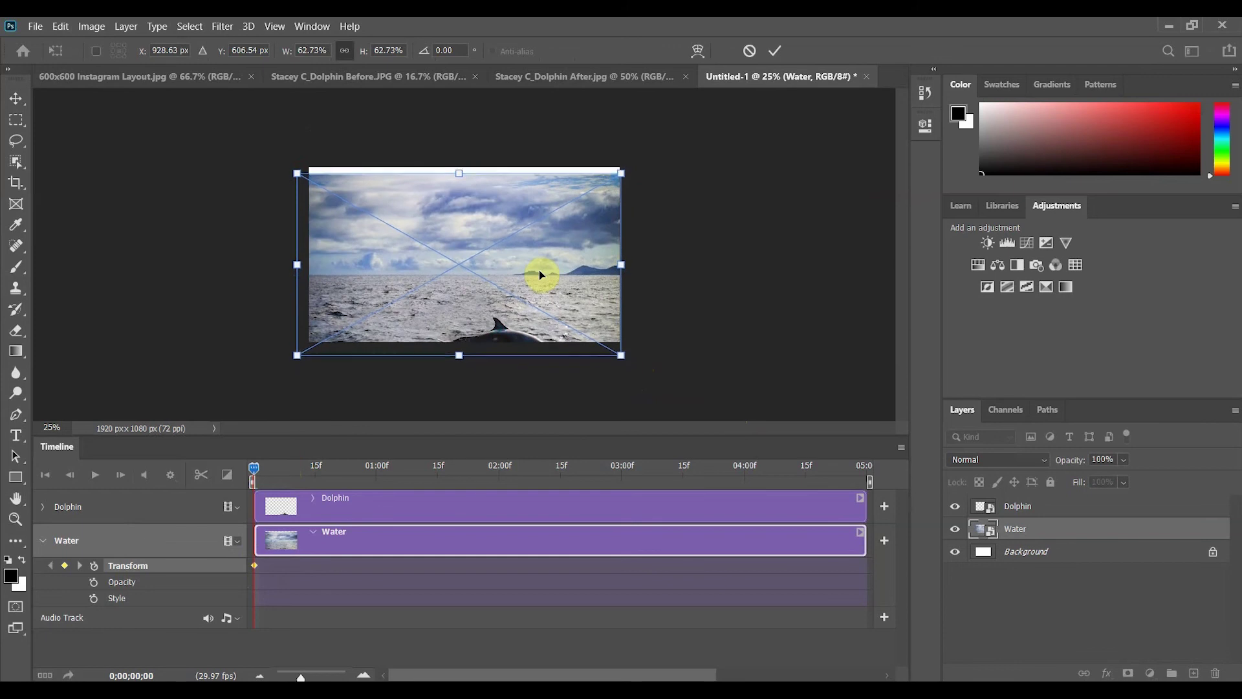
key("Up")
key("Up")
key("Up")
key("Up")
key("Up")
key("Up")
key("Up")
key("Up")
key("Up")
key("Up")
key("Up")
key("Up")
key("Up")
key("Up")
key("Up")
key("Up")
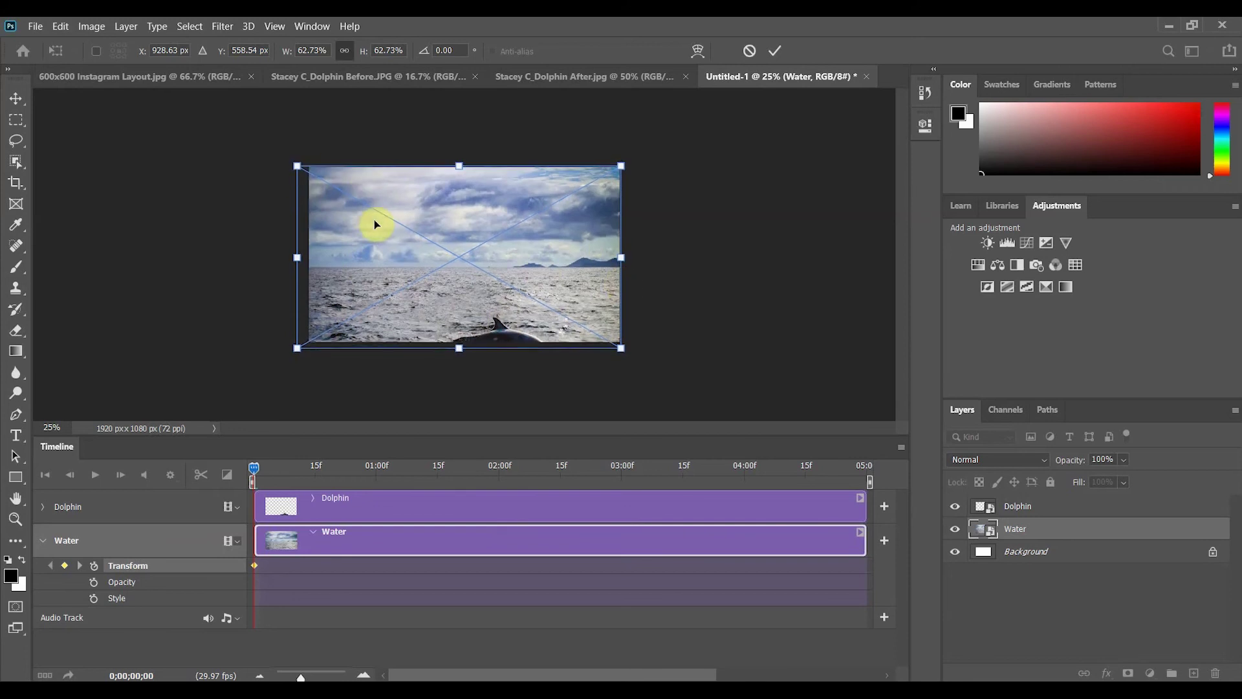
key("Up")
key("Up")
key("Up")
key("Up")
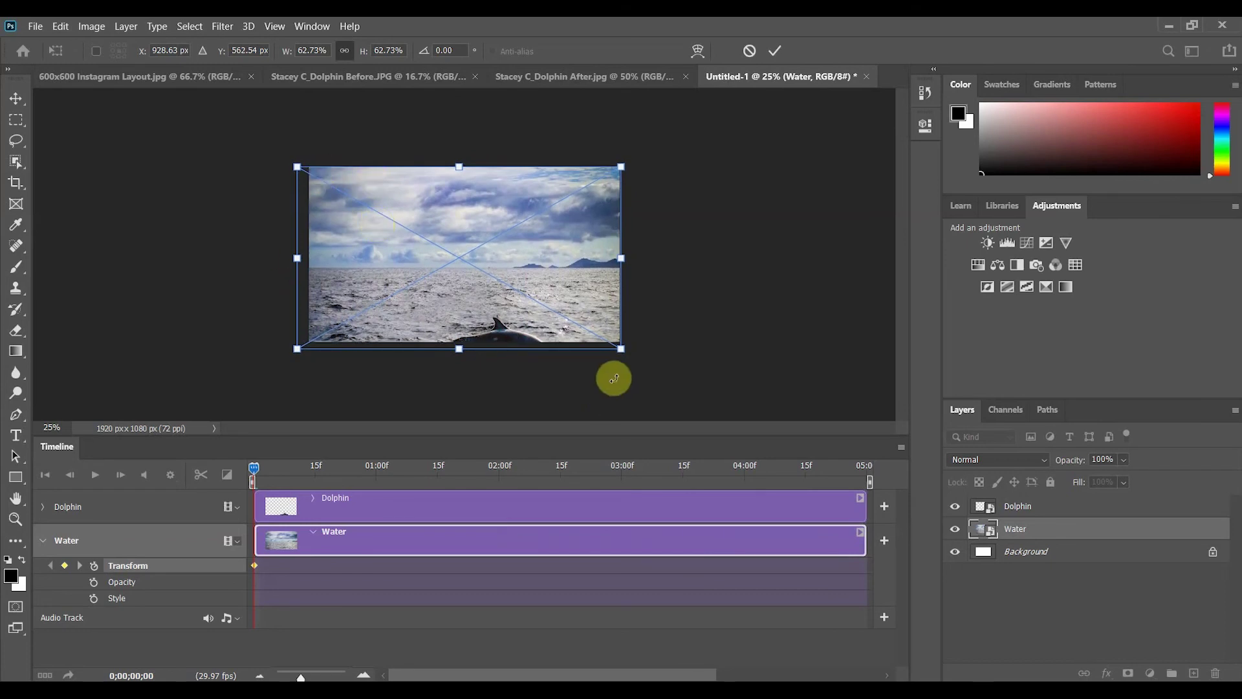
left_click_drag(621, 349, 654, 367)
left_click_drag(488, 291, 494, 291)
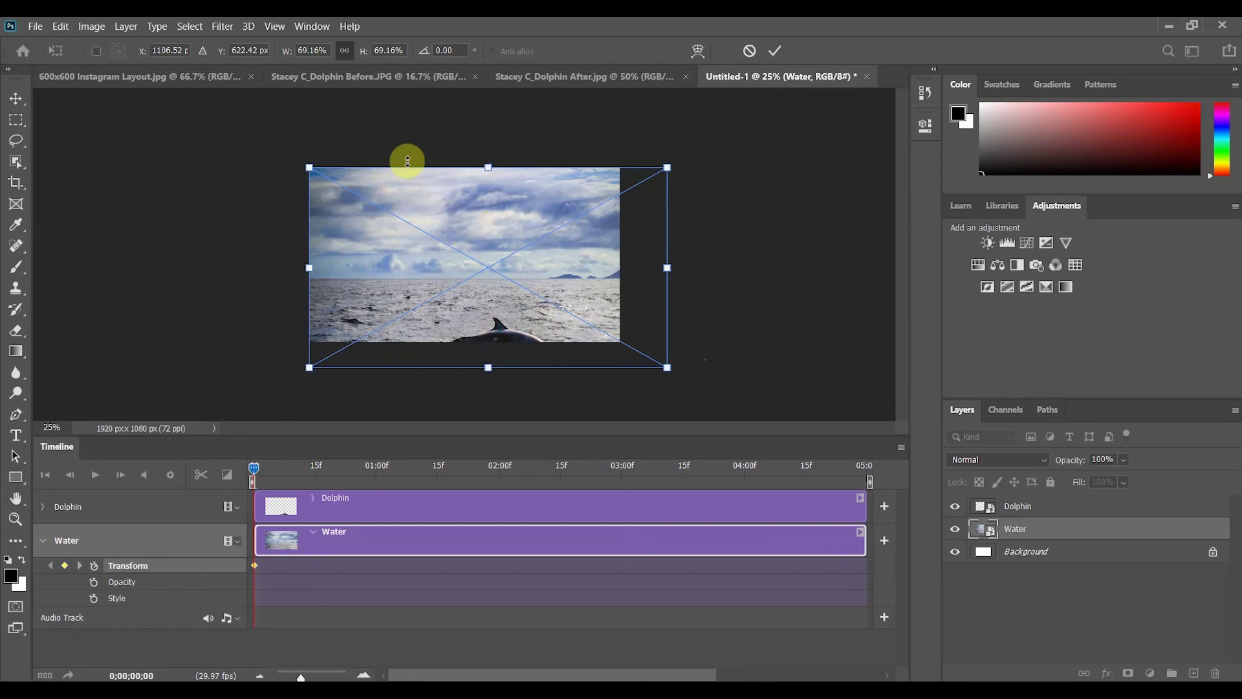
left_click(775, 52)
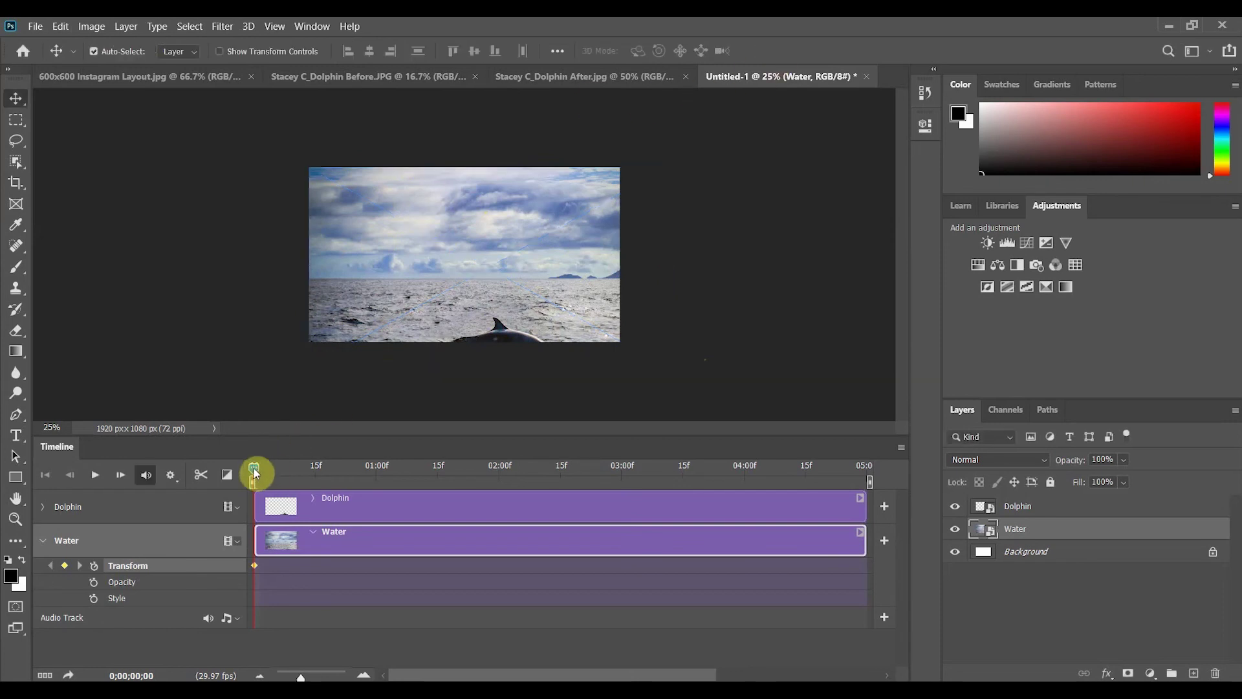
At 0;00;04;29, add a Water Transform keyframe with the sea image shifted left.
left_click_drag(254, 467, 514, 497)
left_click_drag(851, 471, 864, 472)
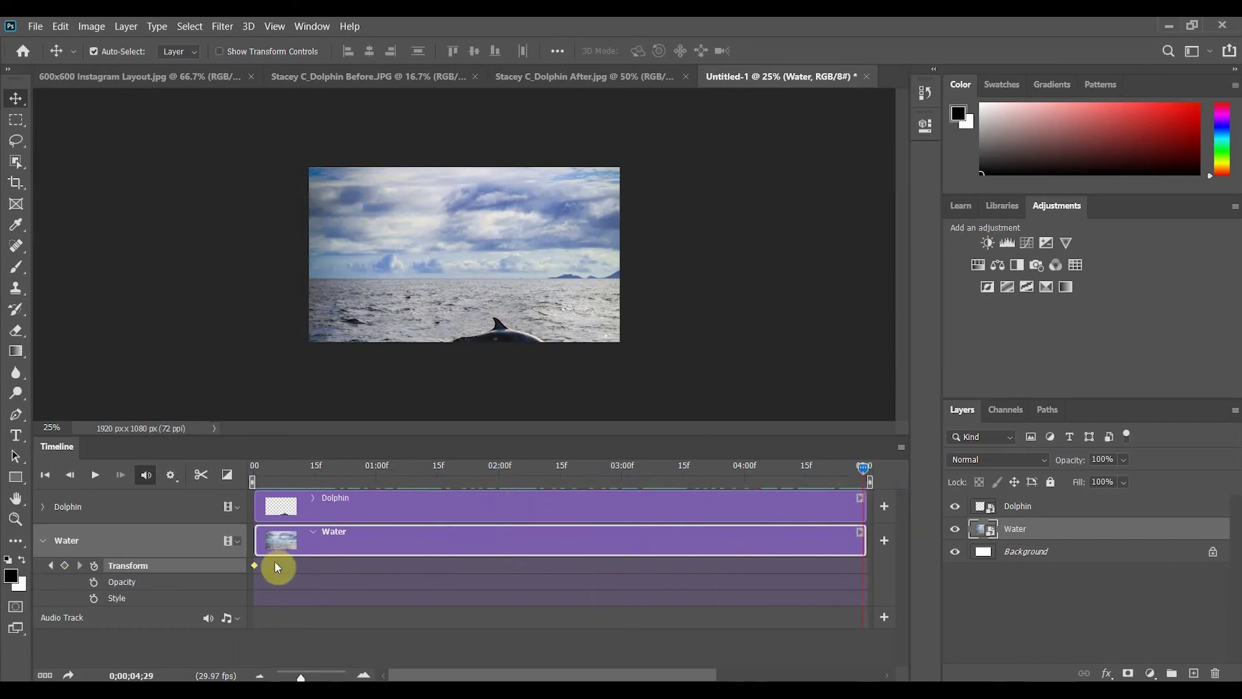
left_click(66, 565)
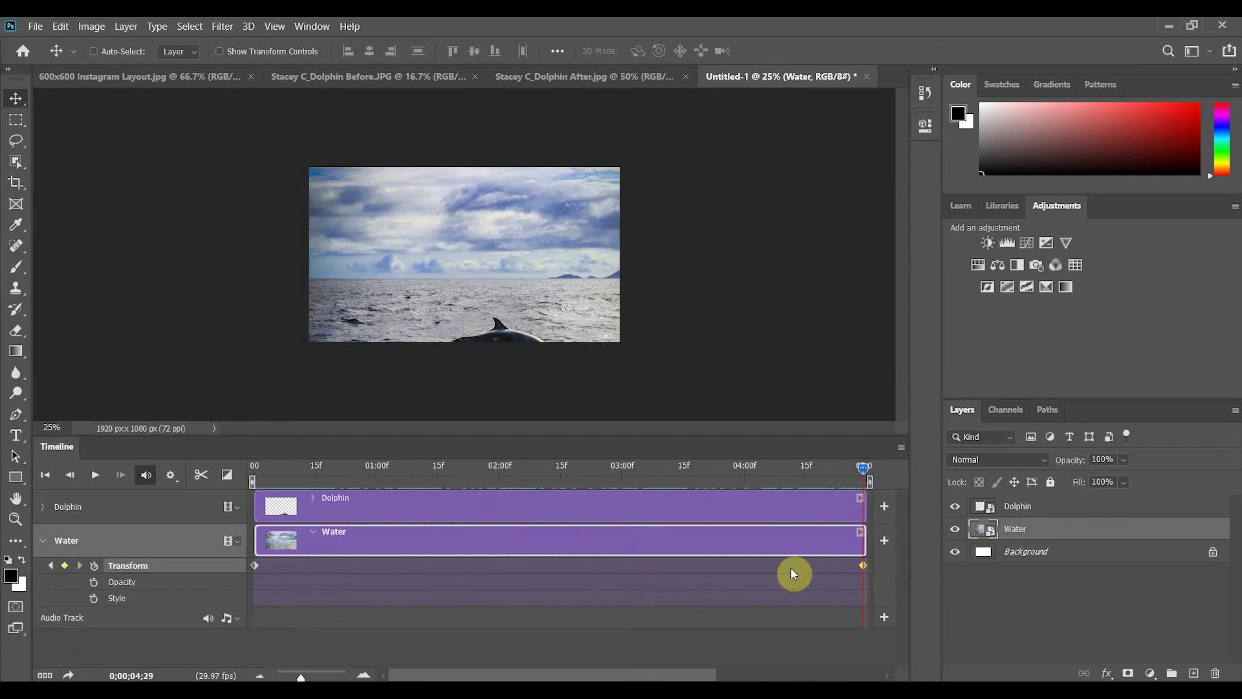
key("ctrl+t")
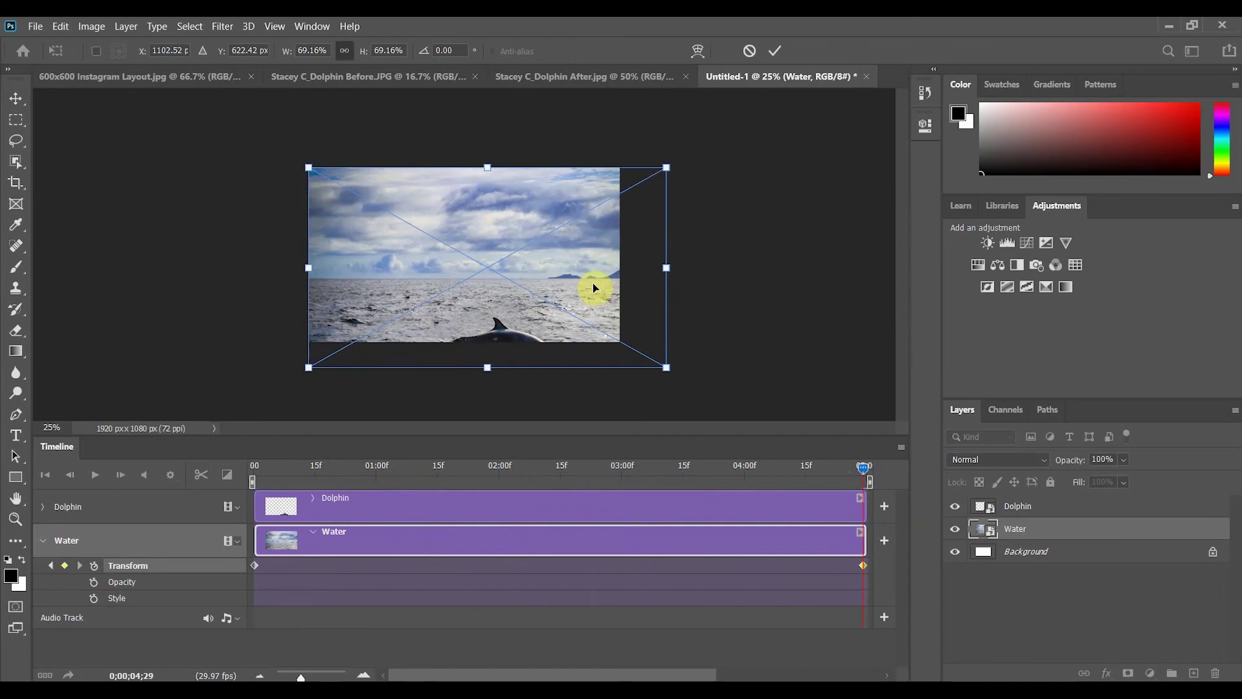
key("Left")
key("Left")
key("Left")
key("Left")
key("Left")
key("Left")
key("Left")
key("Left")
key("Left")
key("Left")
key("Left")
key("Left")
key("Left")
key("Left")
key("Left")
key("Left")
key("Left")
key("Left")
key("Left")
key("Left")
key("Left")
key("Left")
key("Left")
key("Left")
key("Left")
key("Left")
key("Left")
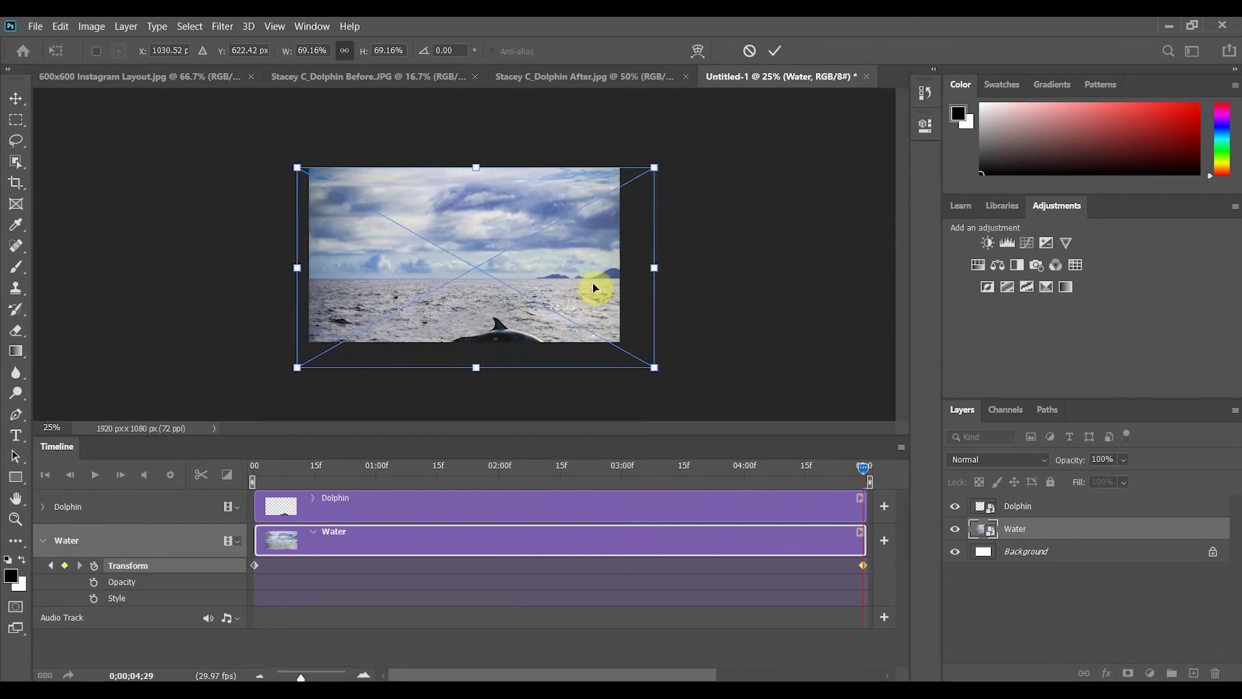
key("Left")
key("Left")
key("Left")
key("Left")
key("Left")
key("Left")
key("Left")
key("Left")
key("Left")
key("Left")
key("Left")
key("Left")
key("Left")
key("Left")
key("Left")
key("Left")
key("Left")
key("Left")
key("Left")
key("Left")
key("Left")
key("Left")
key("Left")
key("Left")
key("Left")
key("Left")
key("Left")
key("Left")
key("Left")
key("Left")
key("Left")
key("Left")
key("Left")
key("Left")
key("Left")
key("Left")
key("Left")
key("Left")
key("Left")
key("Left")
key("Left")
key("Left")
key("Left")
key("Left")
key("Left")
key("Left")
key("Left")
key("Left")
key("Right")
key("Right")
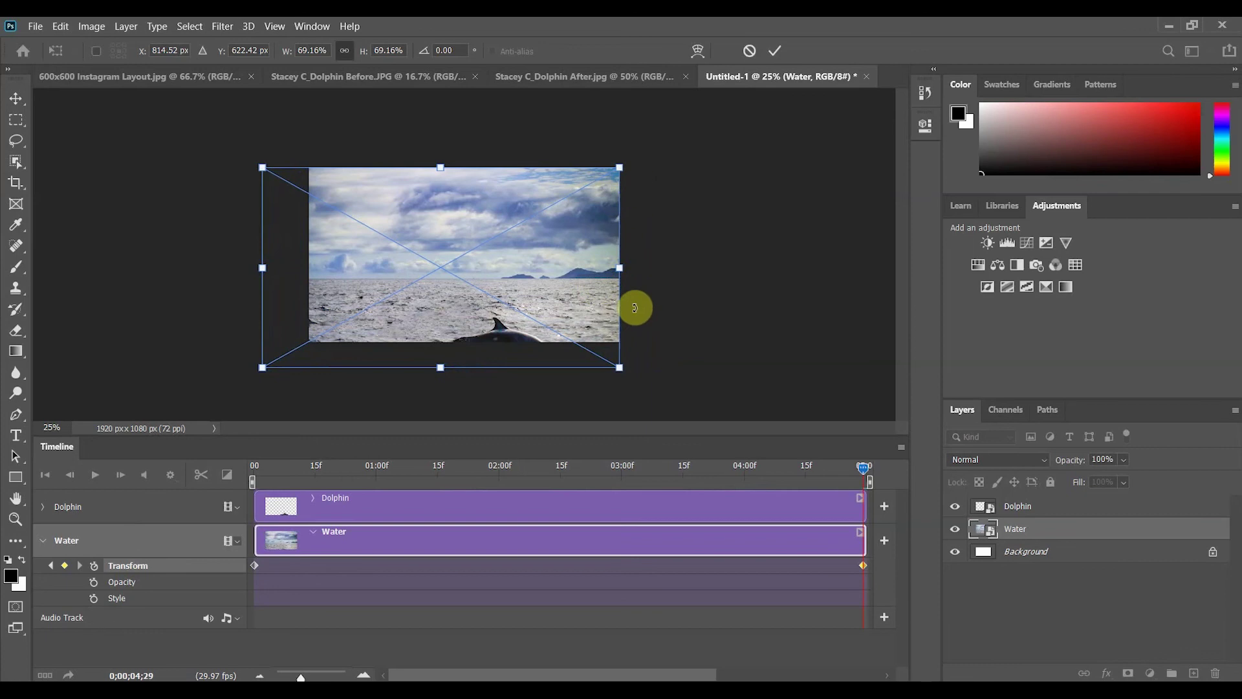
left_click(775, 51)
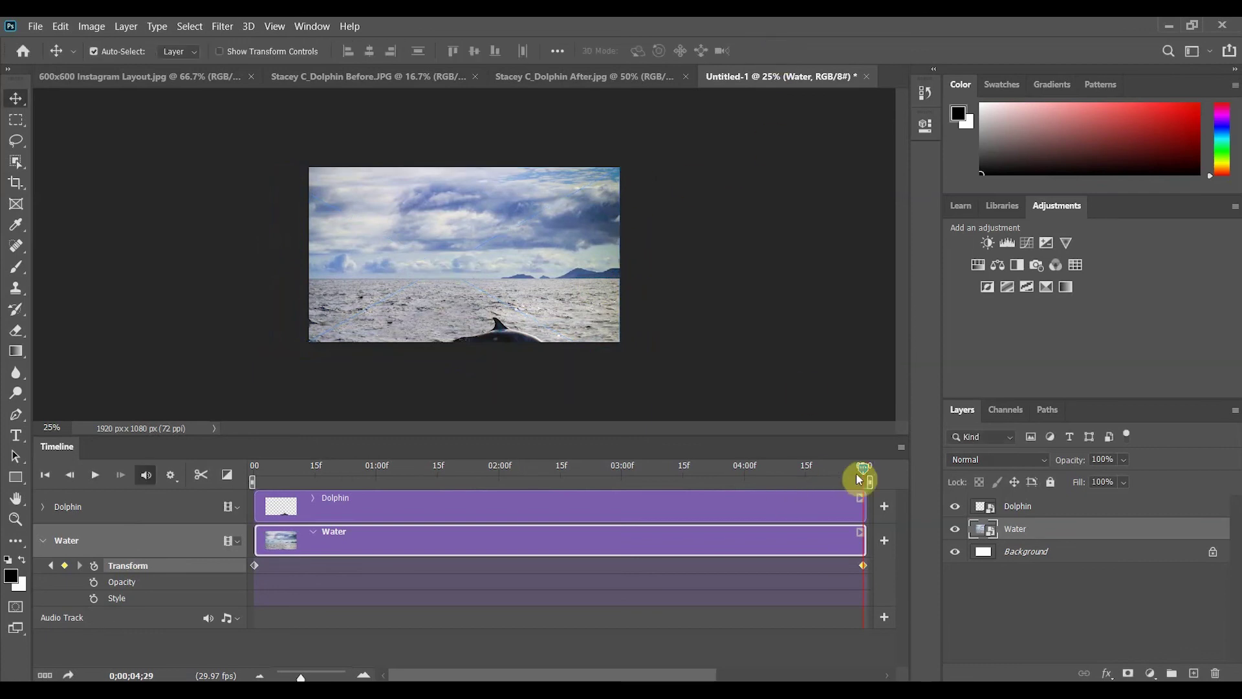
left_click_drag(861, 466, 341, 493)
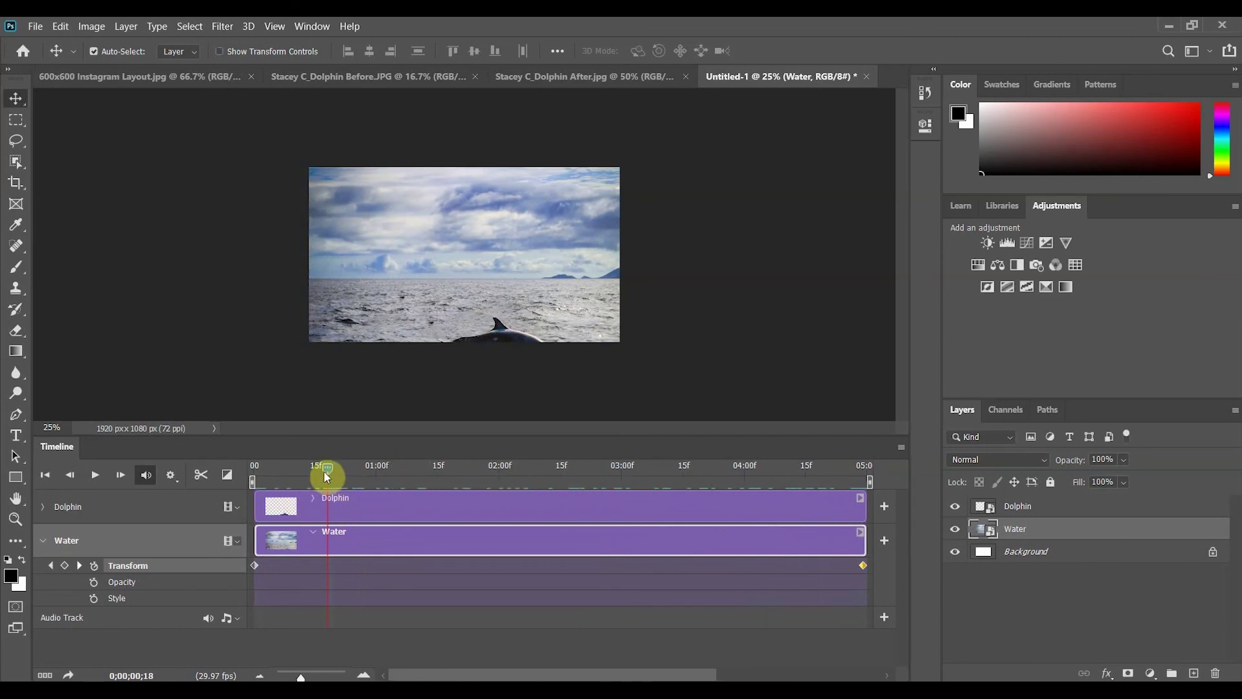
left_click(282, 468)
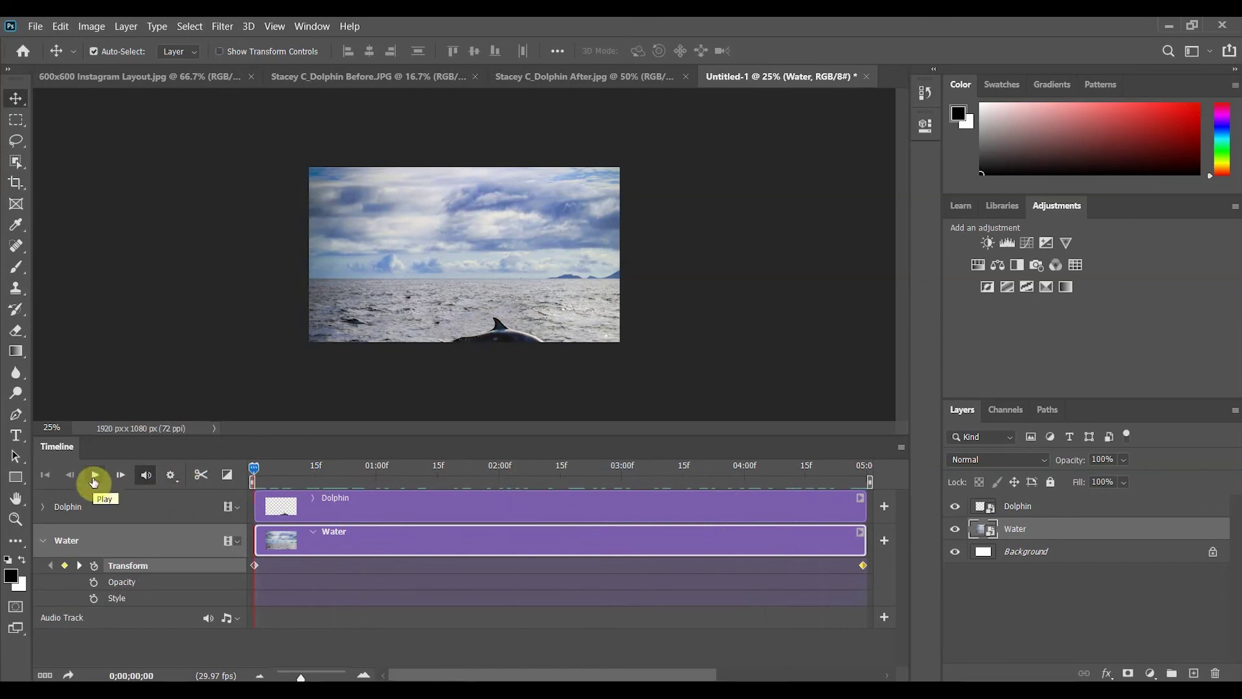
left_click(94, 476)
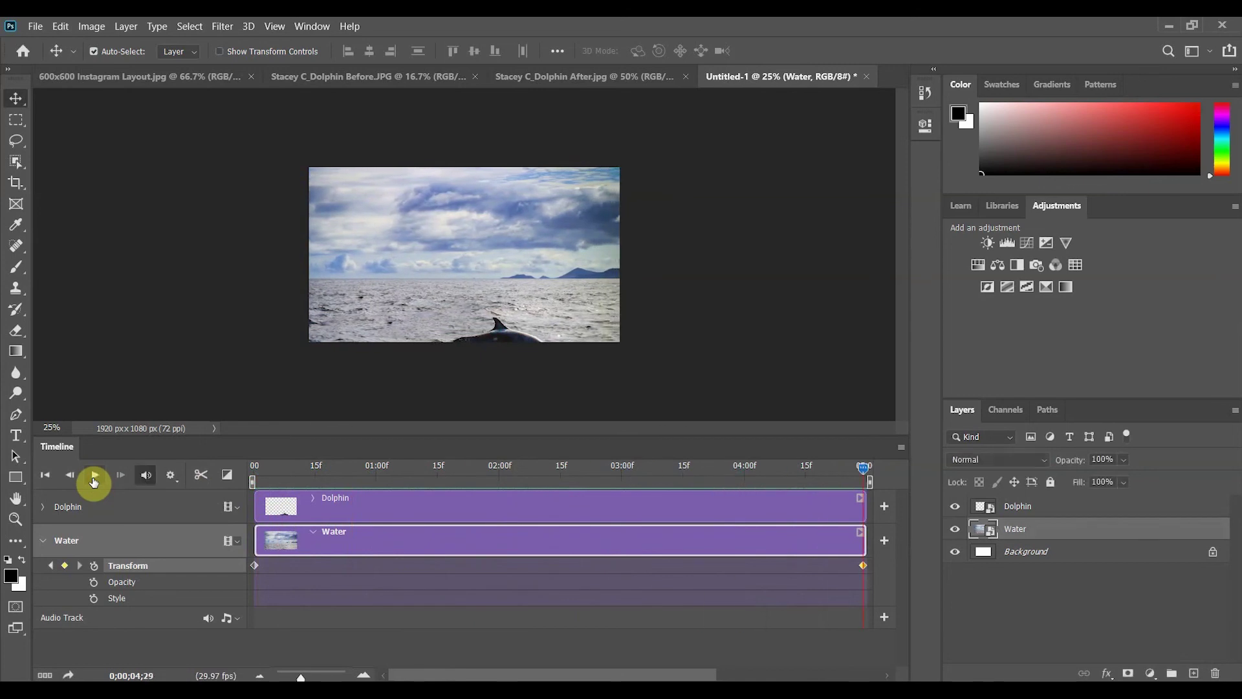
left_click(94, 477)
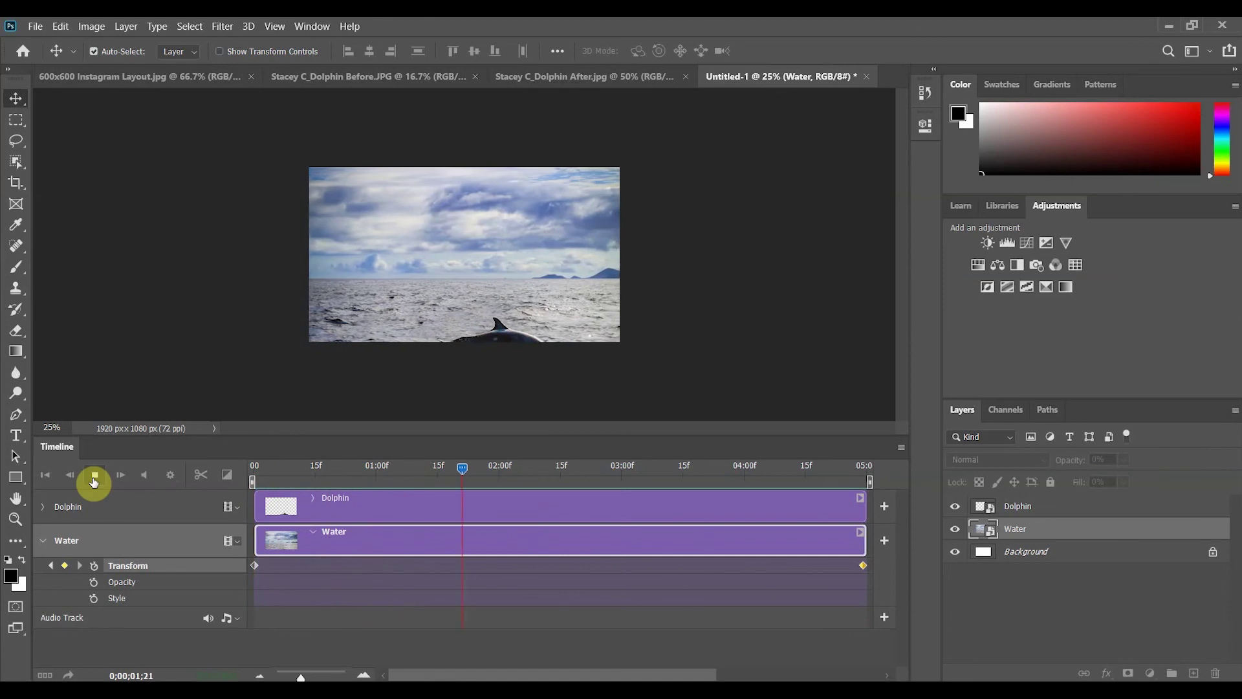
left_click(94, 477)
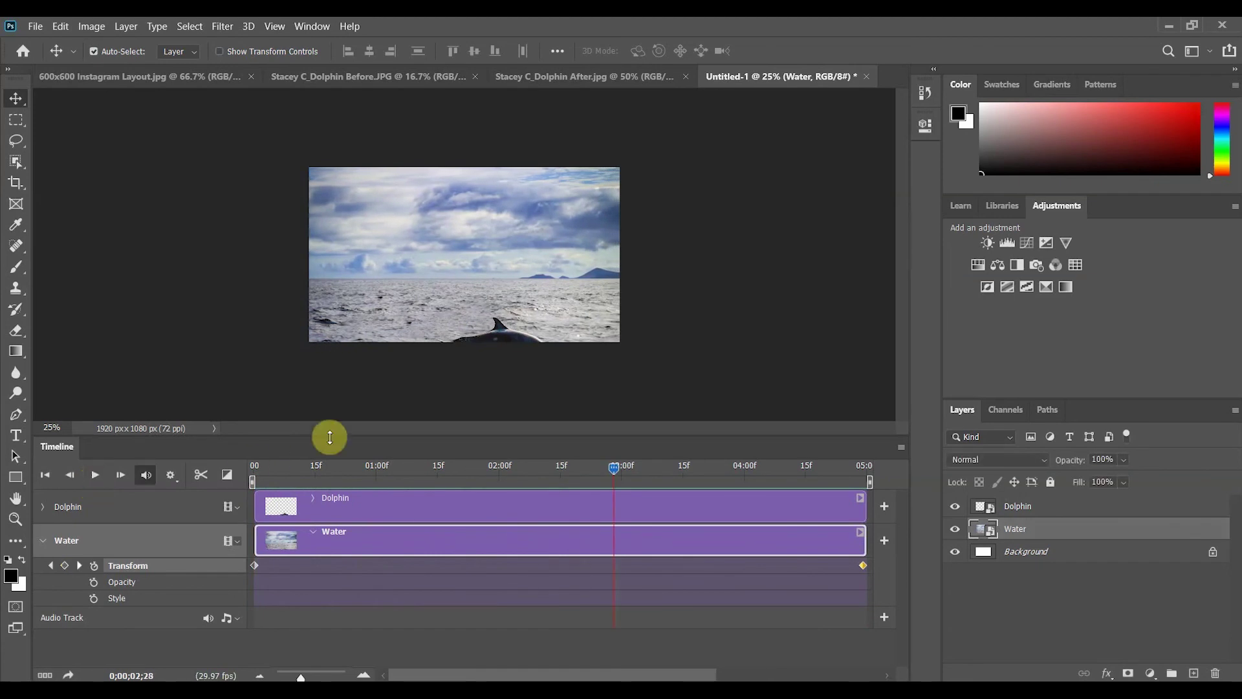
left_click_drag(614, 467, 244, 469)
Key the Dolphin's start: shrunk to about 84%, rotated -28.9°, placed off the left edge.
left_click(44, 540)
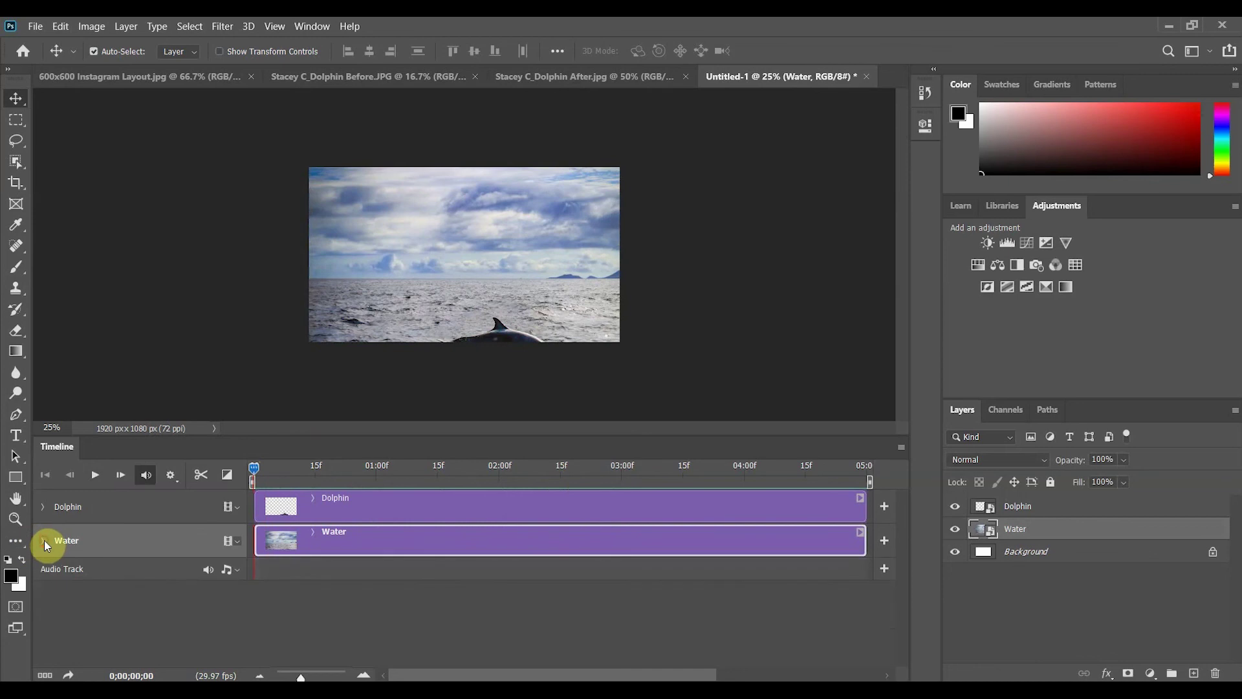
left_click(42, 507)
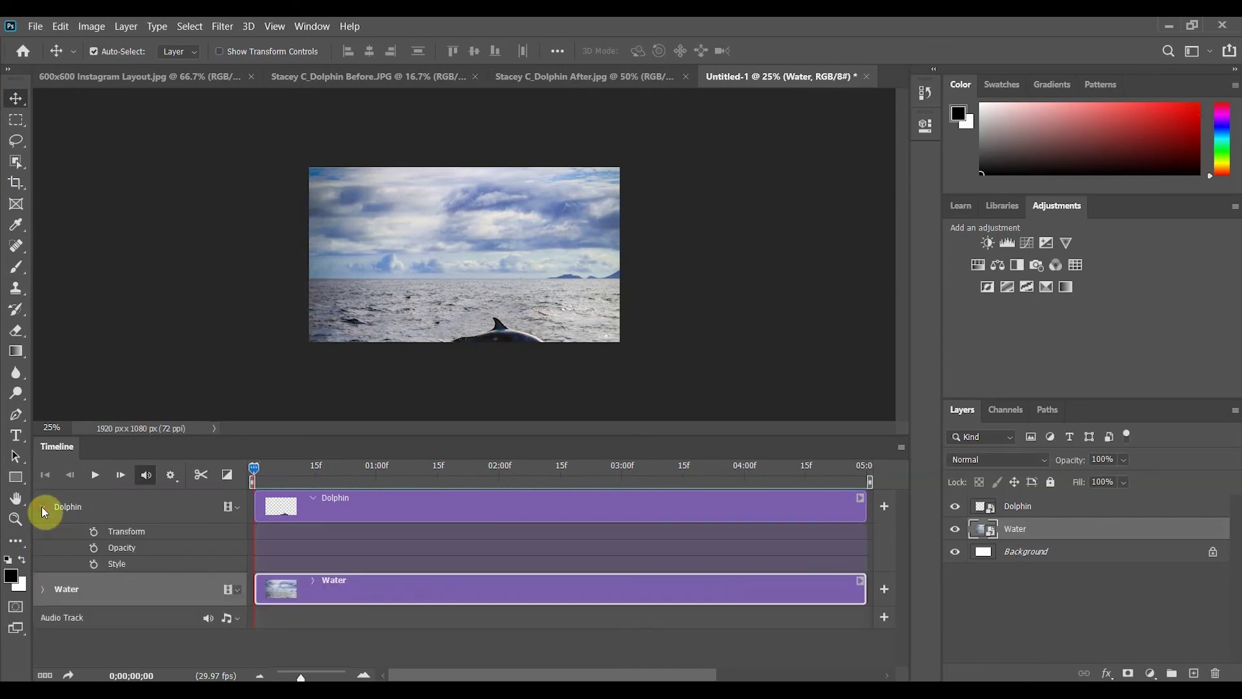
left_click(91, 531)
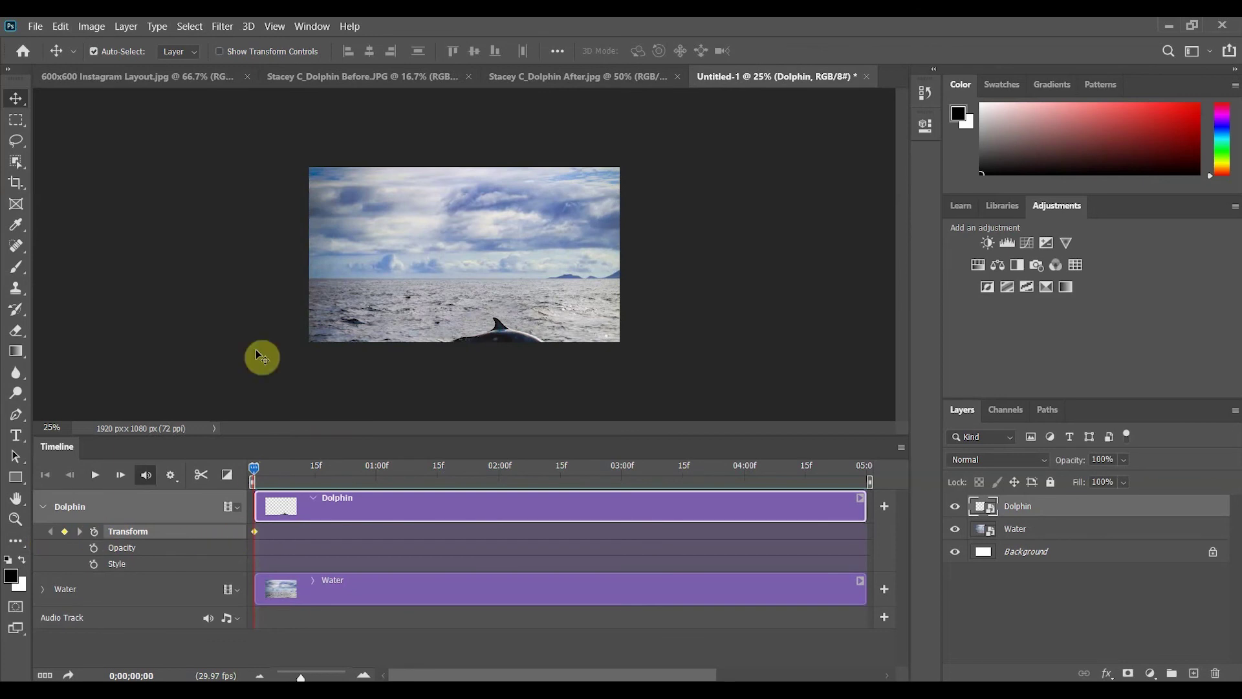
key("ctrl+t")
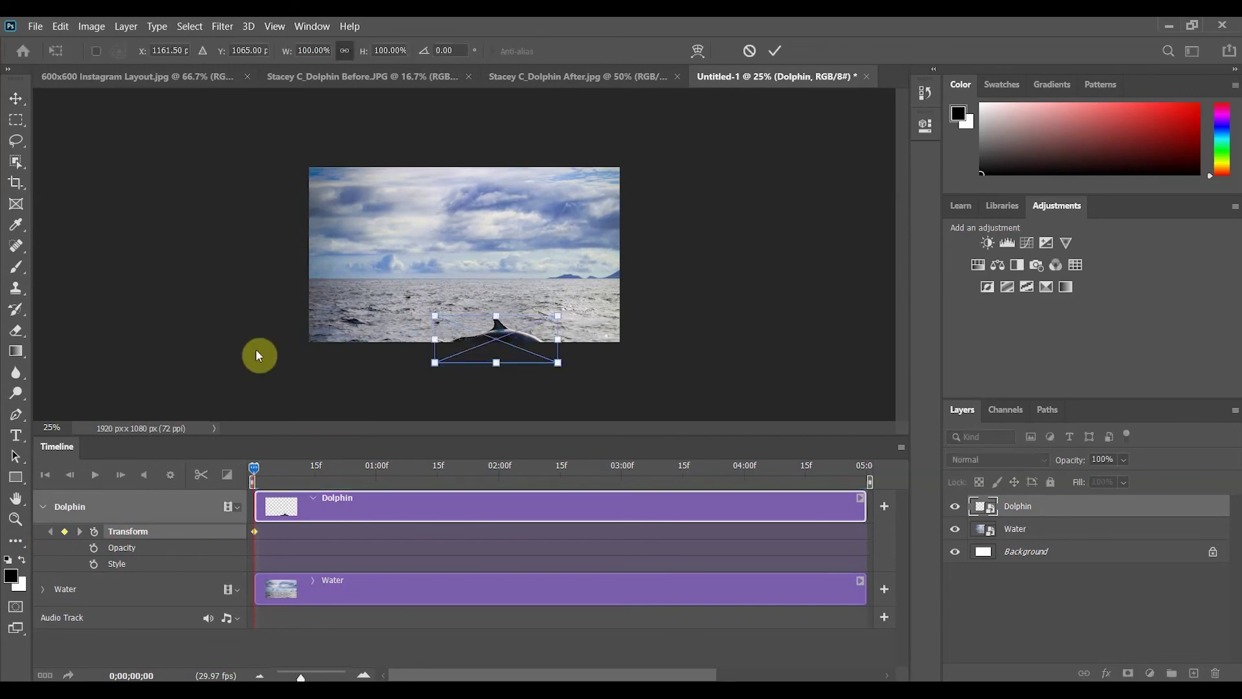
left_click_drag(506, 339, 389, 266)
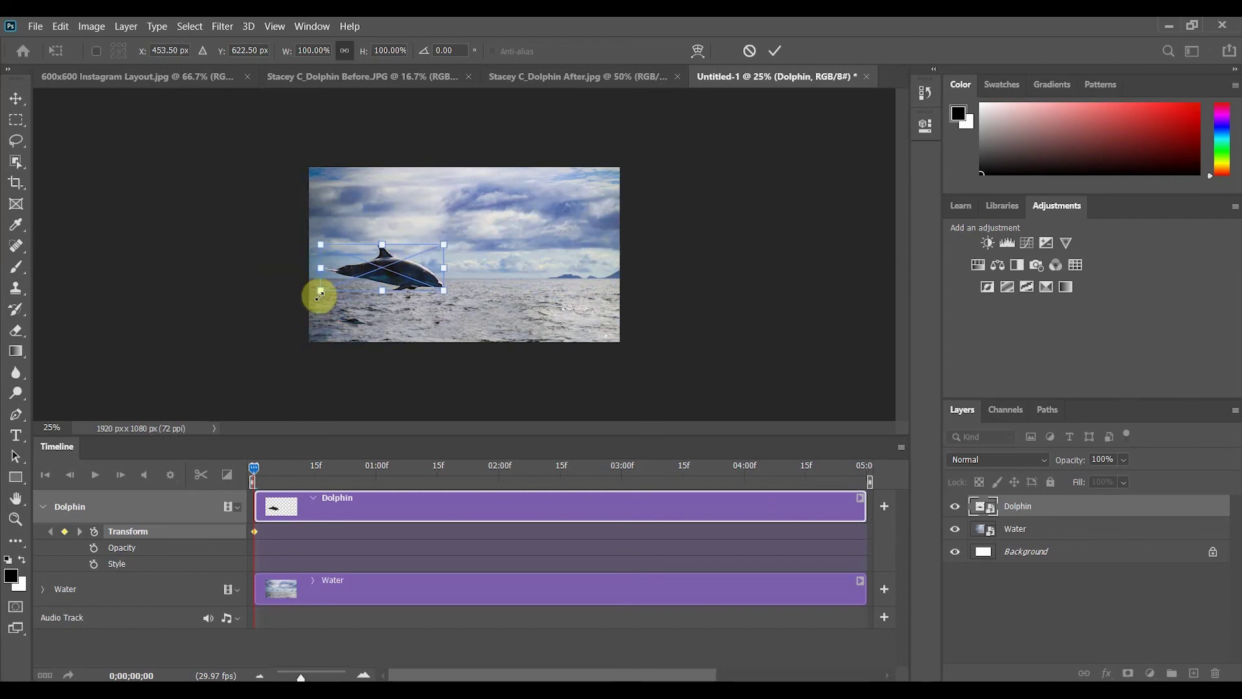
left_click_drag(319, 294, 350, 319)
left_click_drag(390, 263, 256, 302)
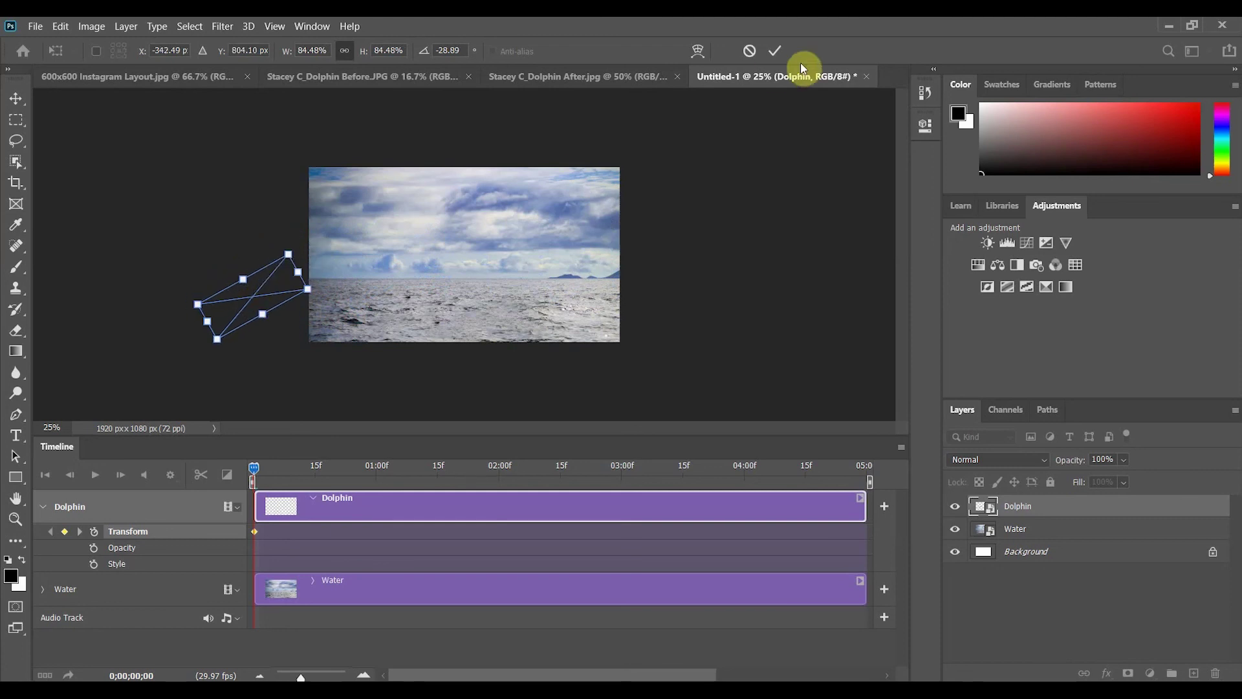
left_click(775, 50)
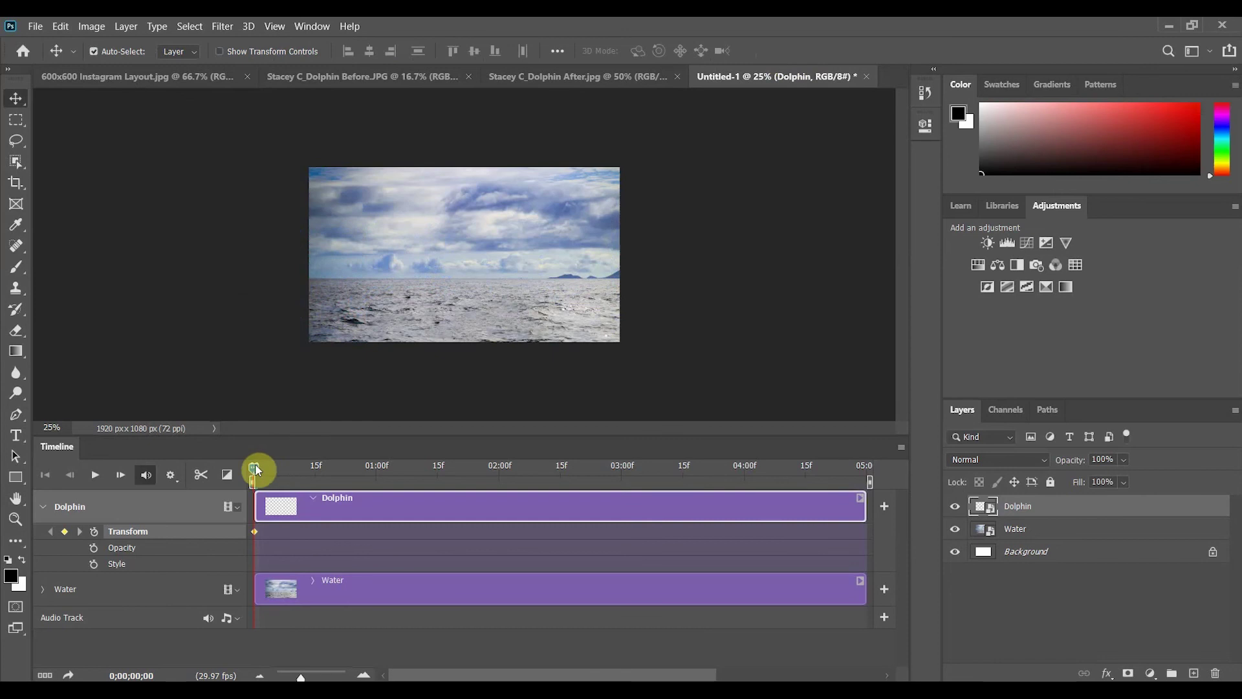
At 0;00;04;29, enlarge the dolphin to about 114%, tilt it 21.8°, move it off the right edge.
left_click_drag(252, 464, 876, 511)
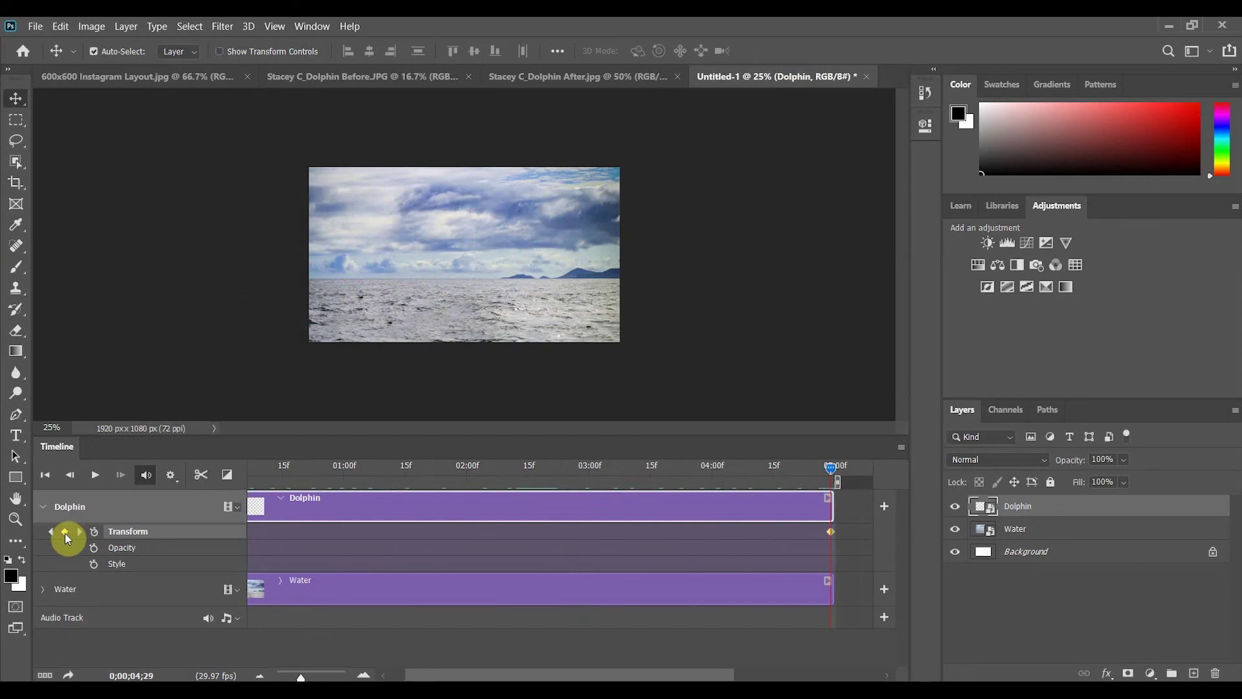
key("ctrl+t")
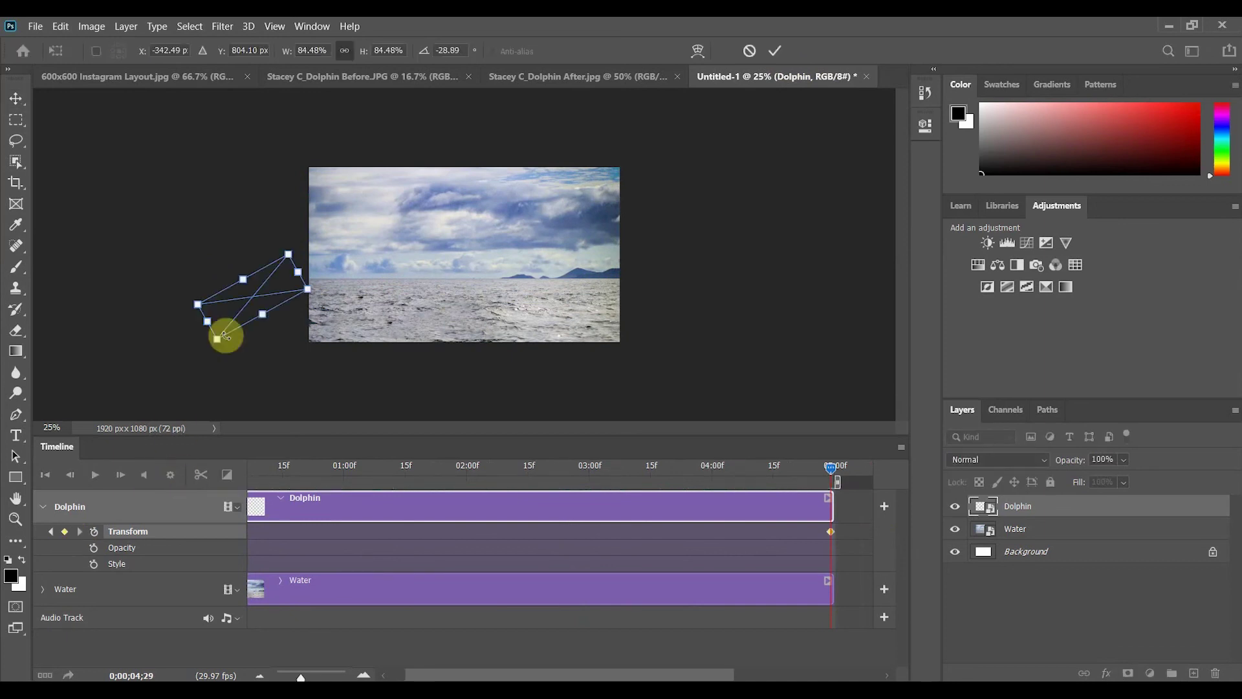
left_click_drag(255, 290, 536, 270)
left_click_drag(569, 223, 582, 176)
left_click_drag(632, 261, 617, 320)
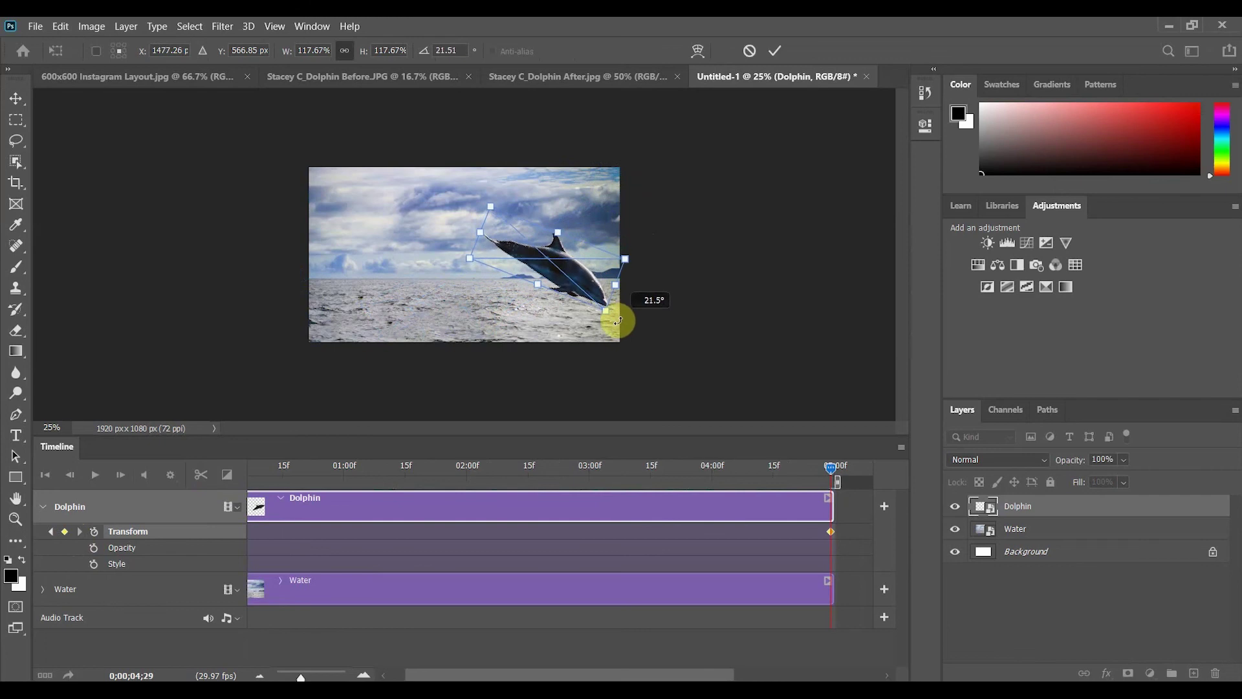
left_click_drag(580, 276, 714, 325)
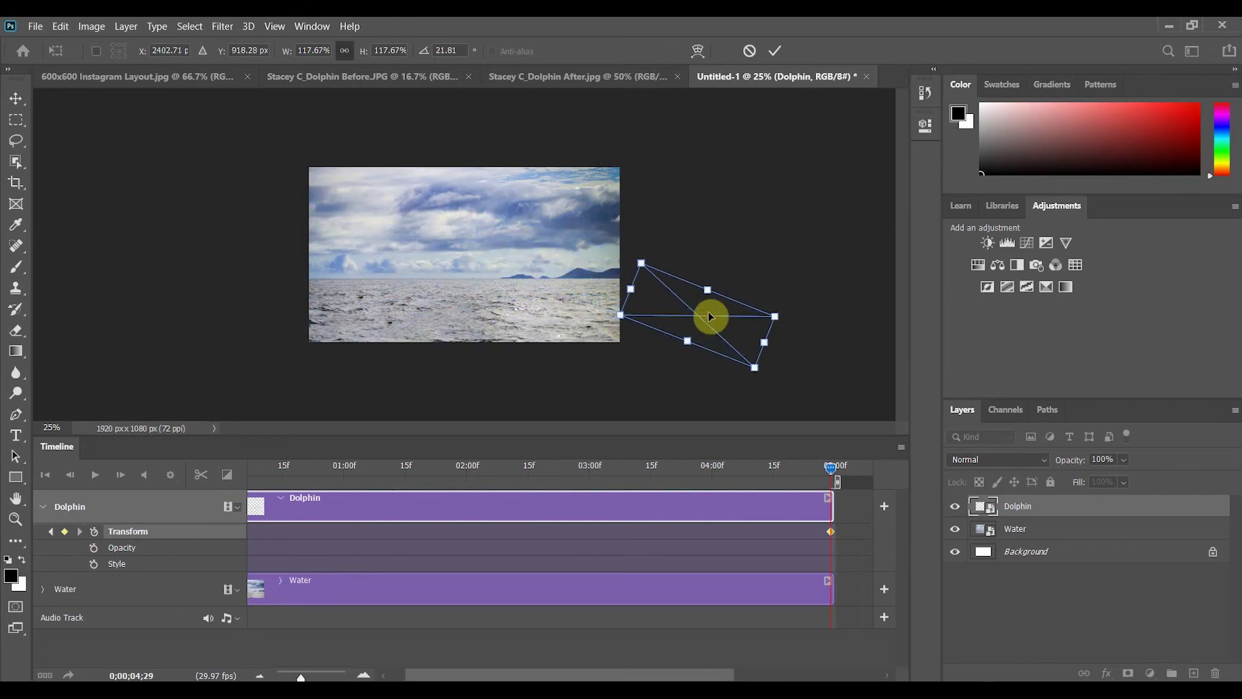
left_click(775, 53)
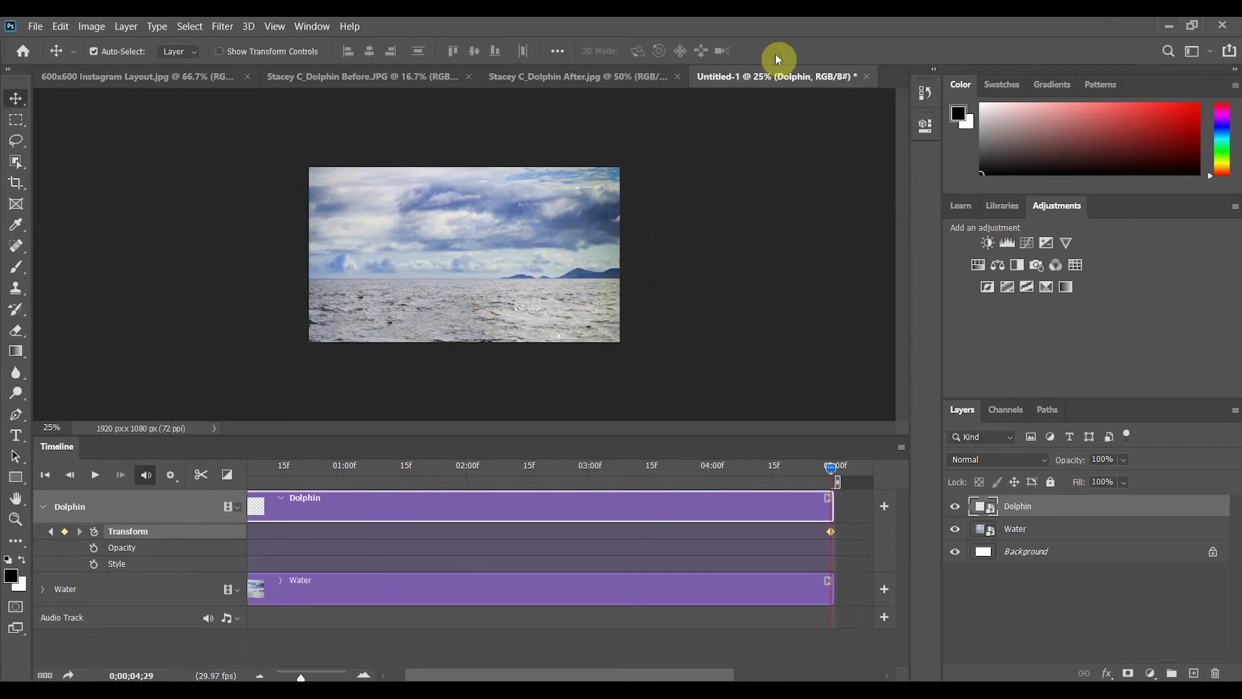
key("space")
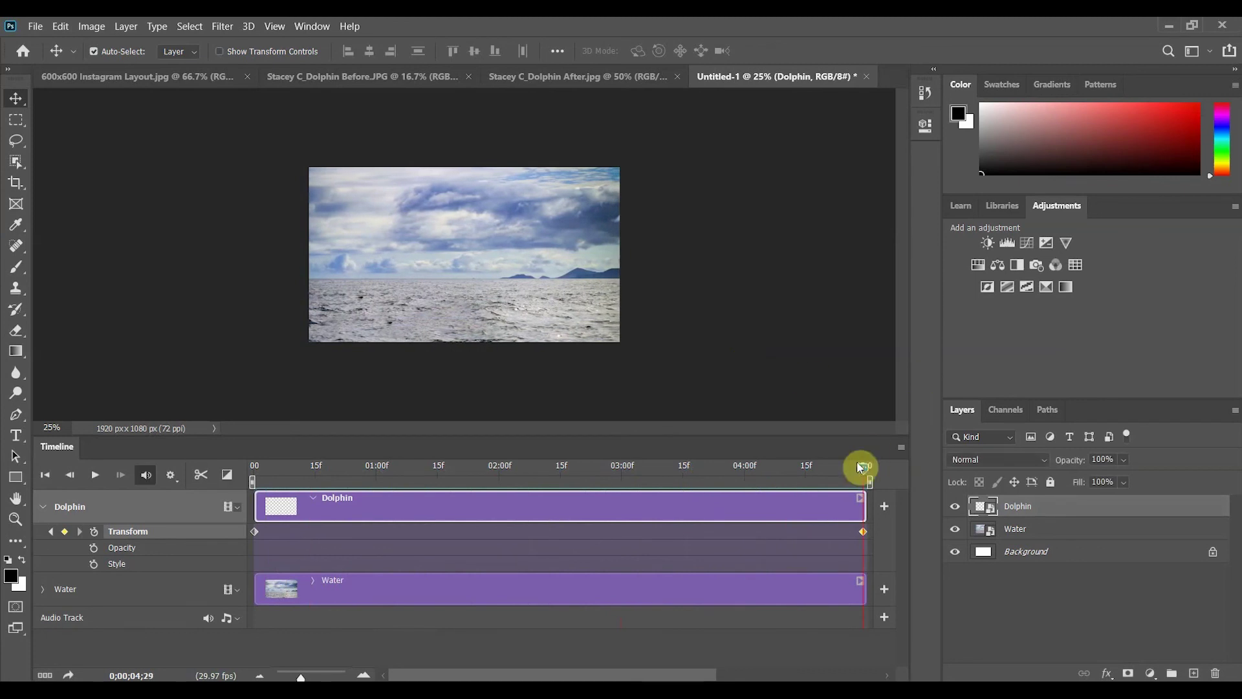
At 2;15, key the dolphin raised into the sky, shrunk to about 94% and tilted further.
left_click_drag(862, 469, 562, 470)
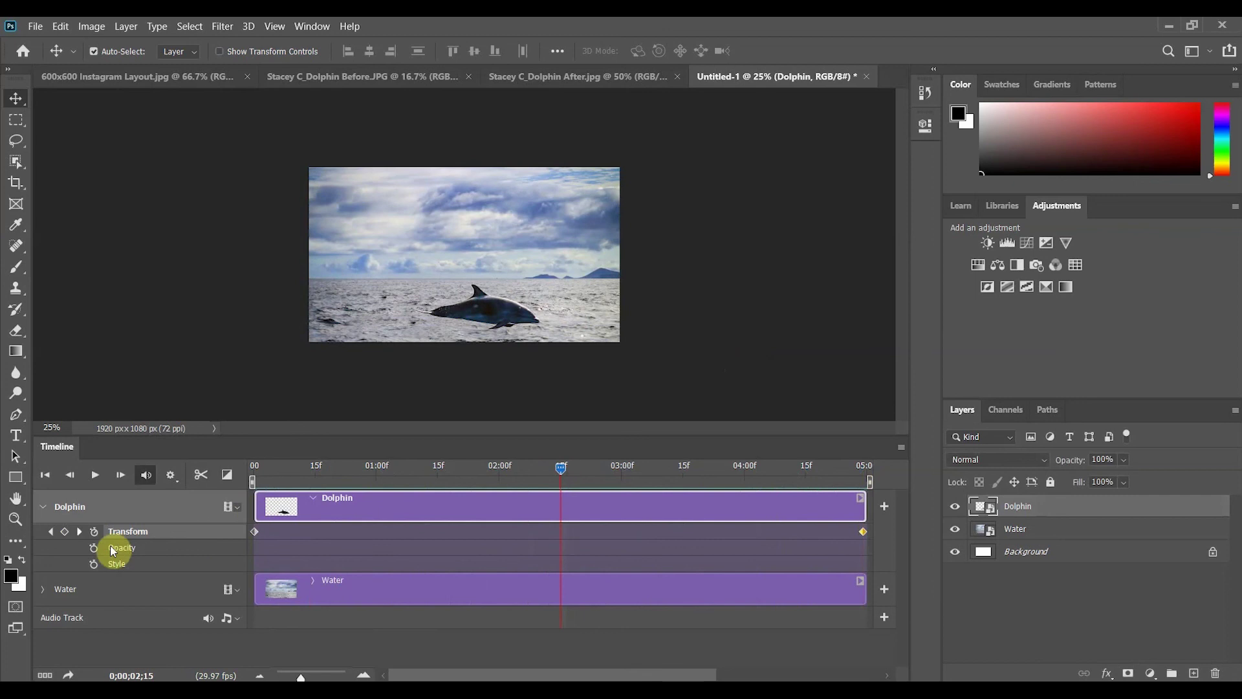
left_click(64, 532)
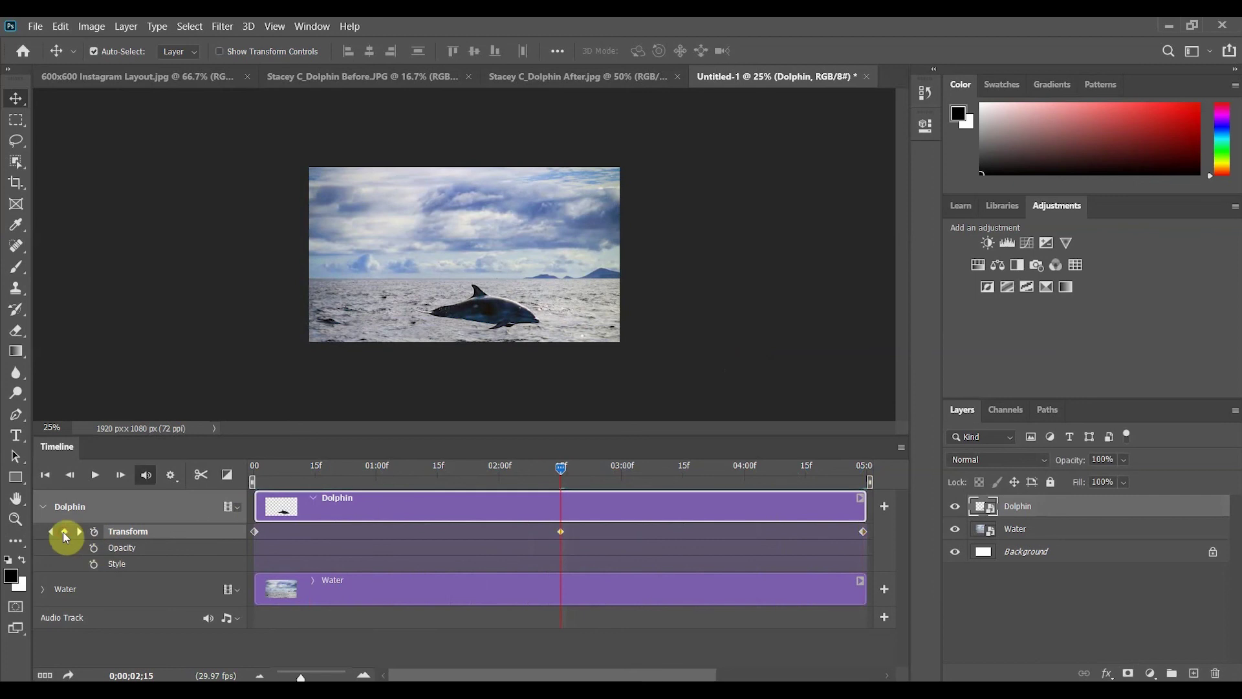
key("ctrl+t")
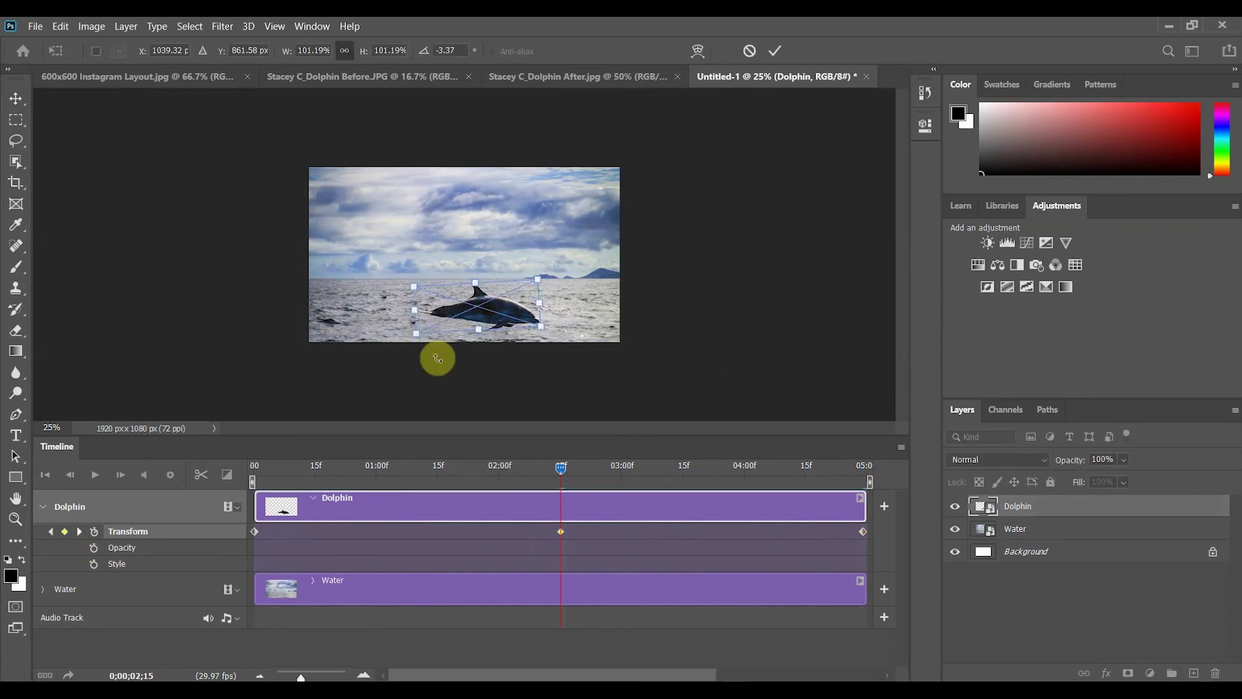
left_click_drag(482, 315, 470, 249)
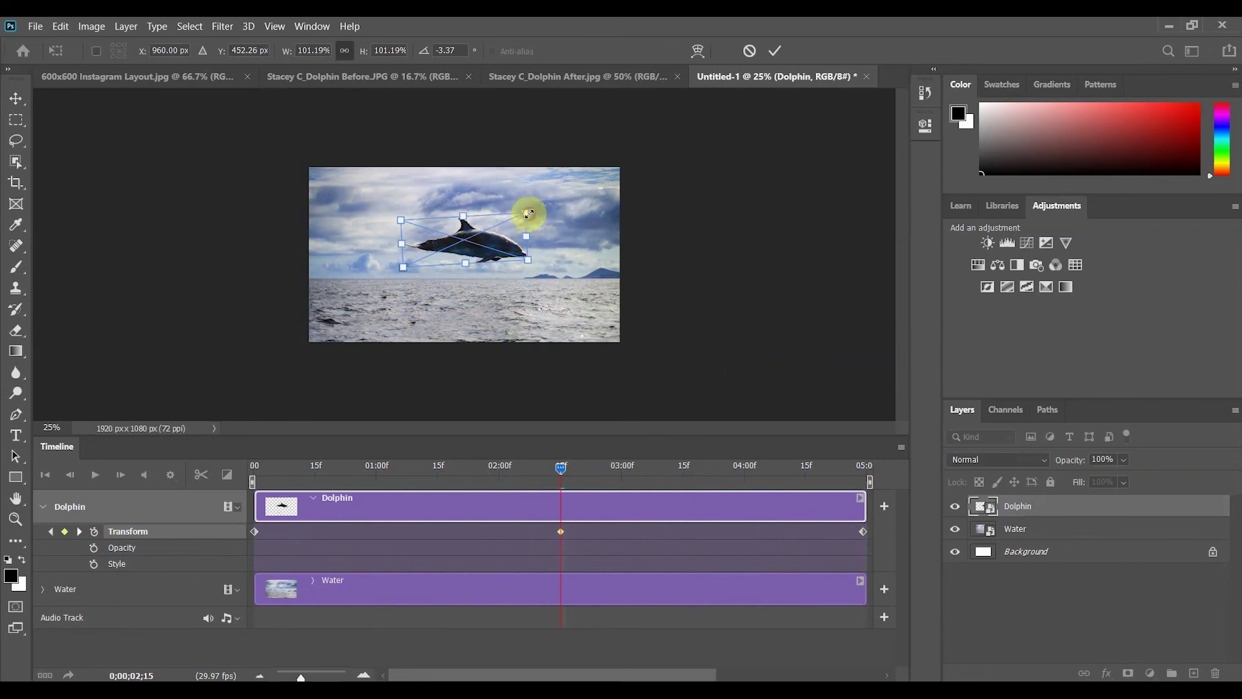
left_click_drag(528, 213, 479, 246)
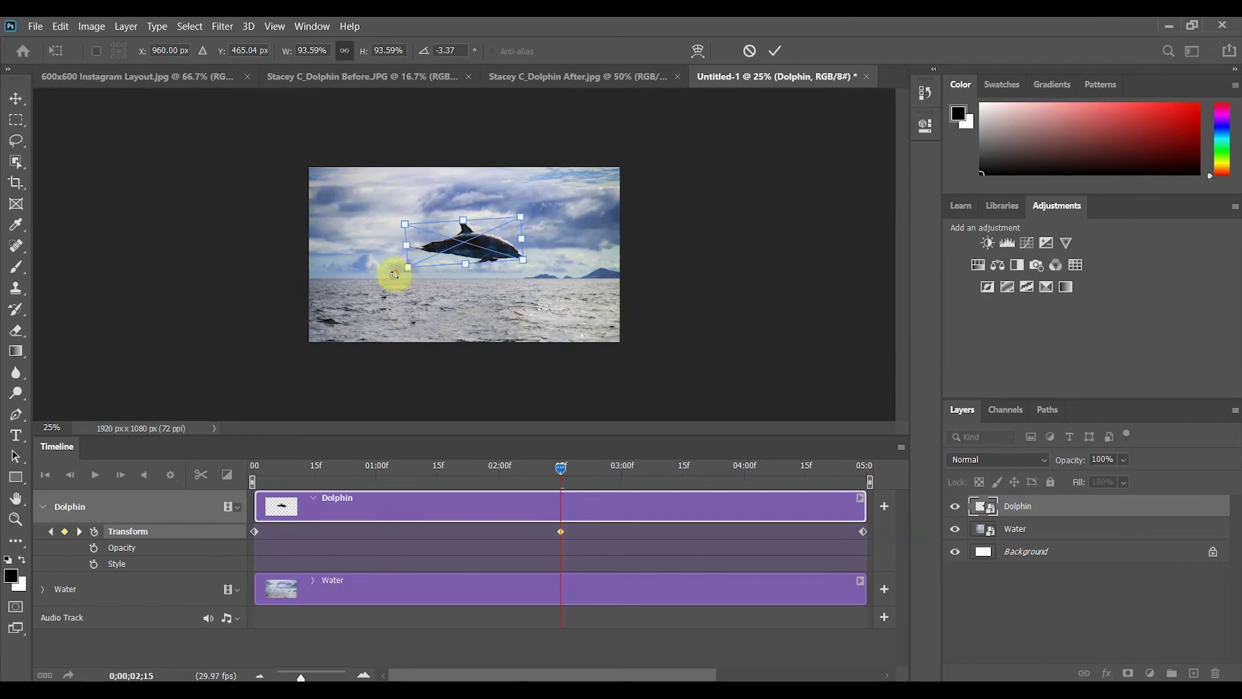
left_click_drag(394, 275, 397, 278)
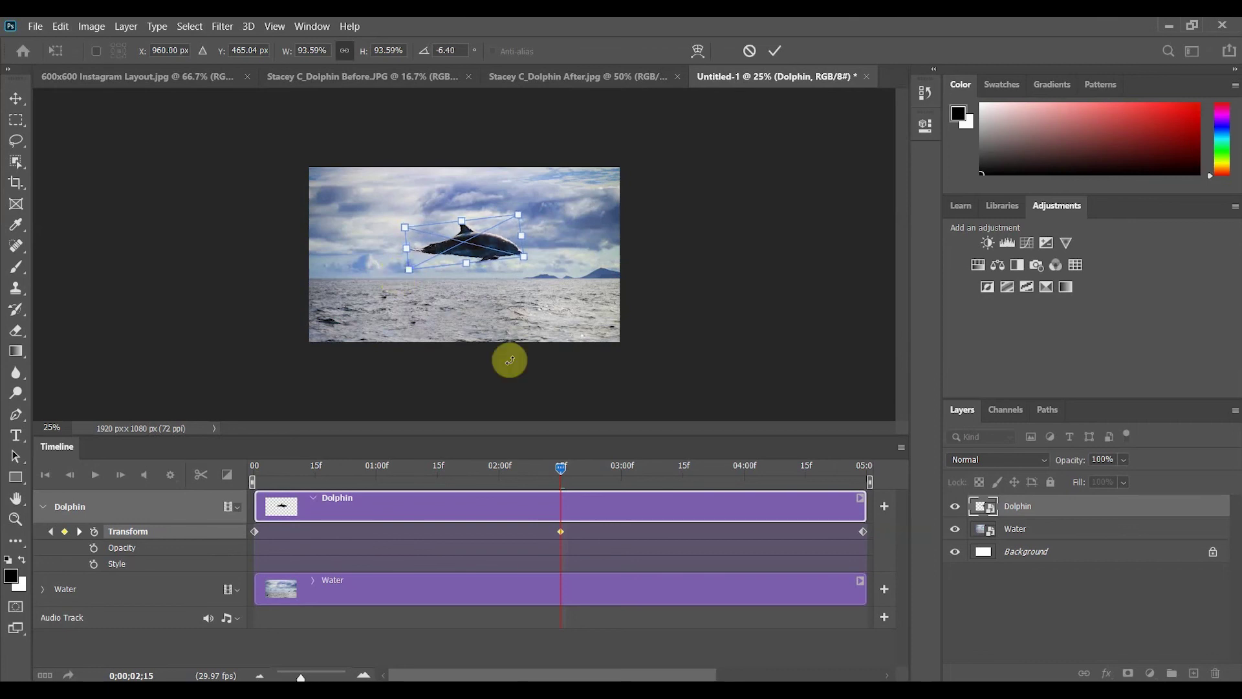
left_click(780, 49)
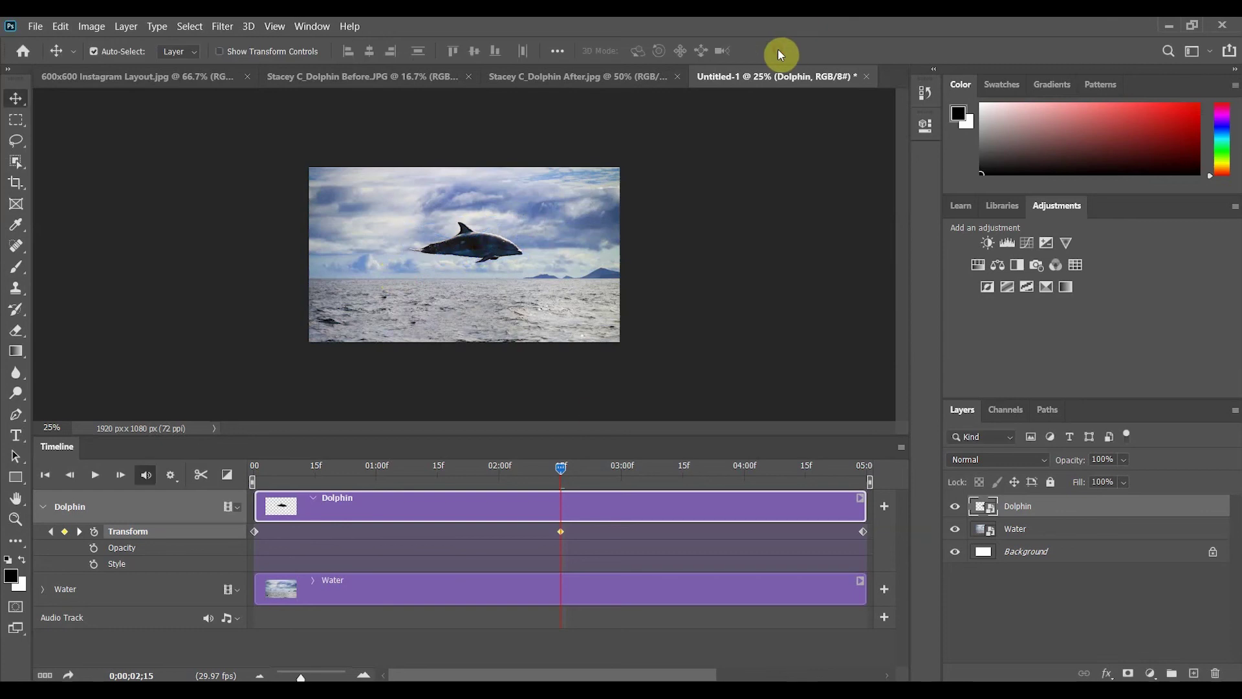
Play the animation several times to preview the dolphin's leap.
key("space")
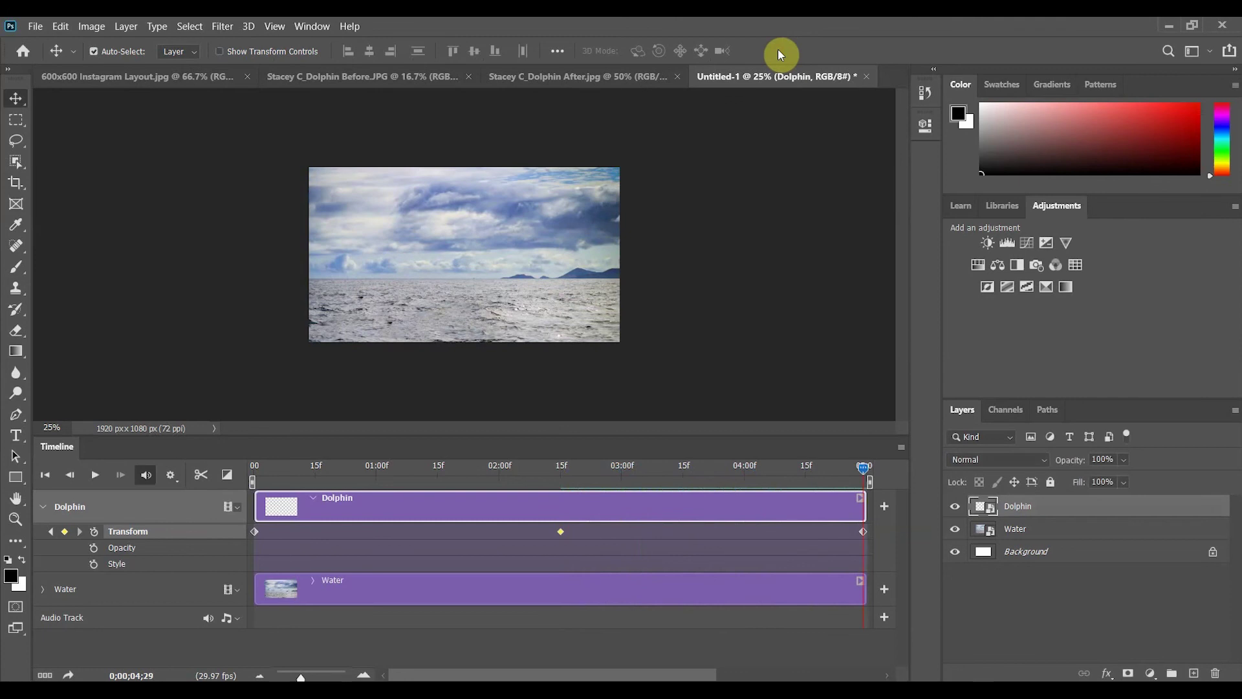
key("space")
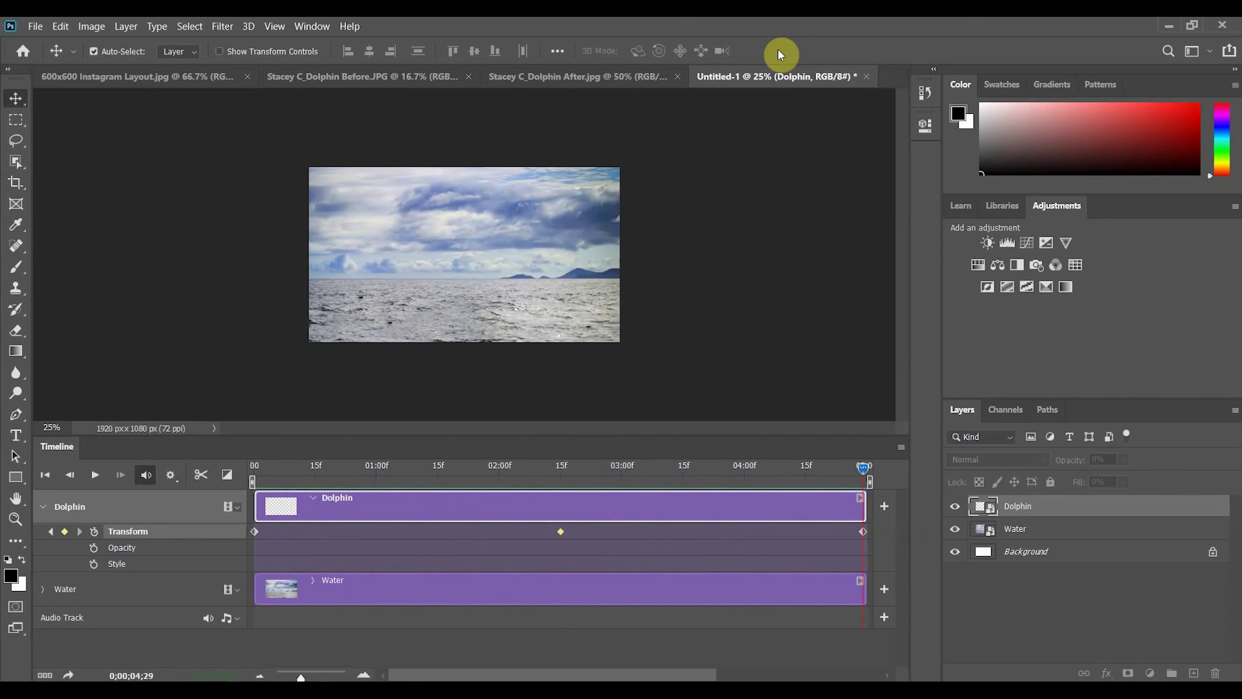
key("space")
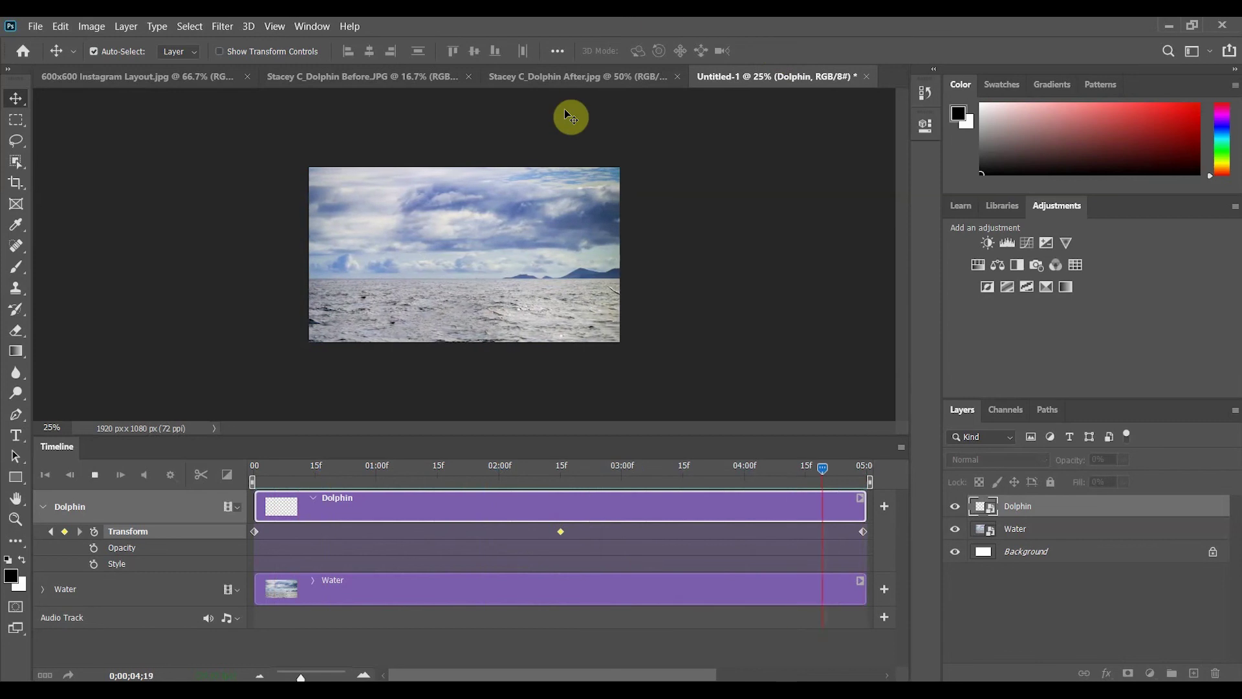
Save the document as a layered 'Dolphin Gif' .psd file with maximized compatibility.
key("ctrl+shift+s")
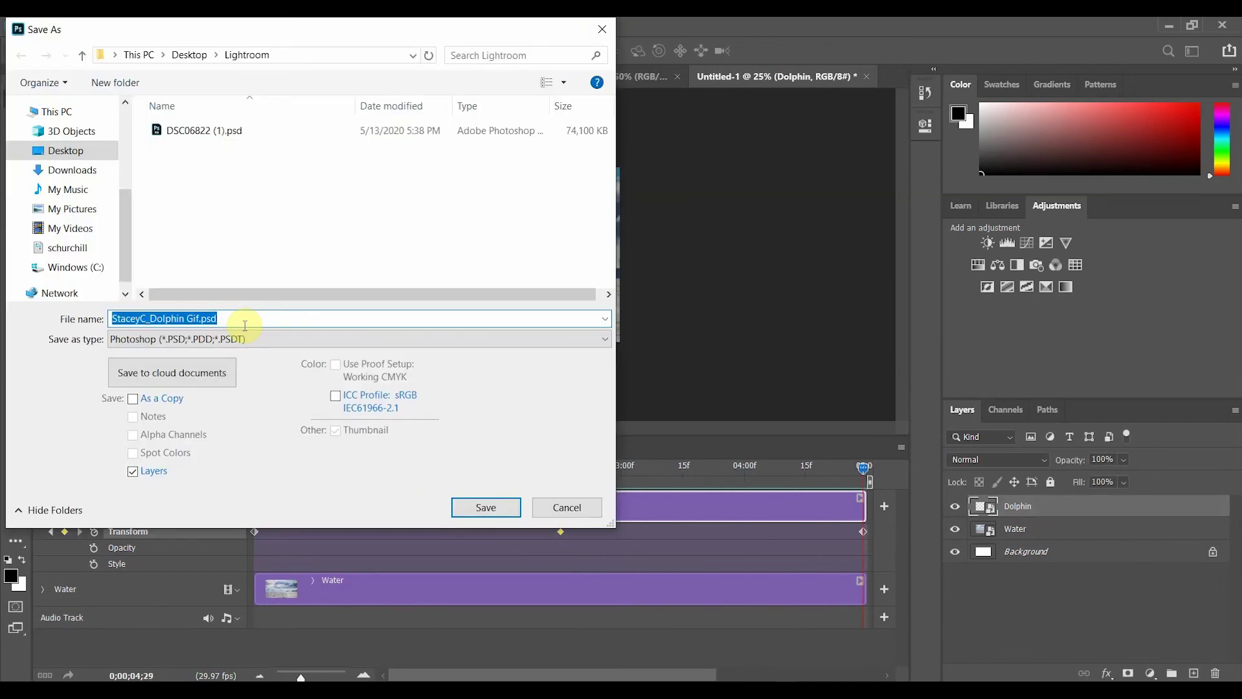
key("BackSpace")
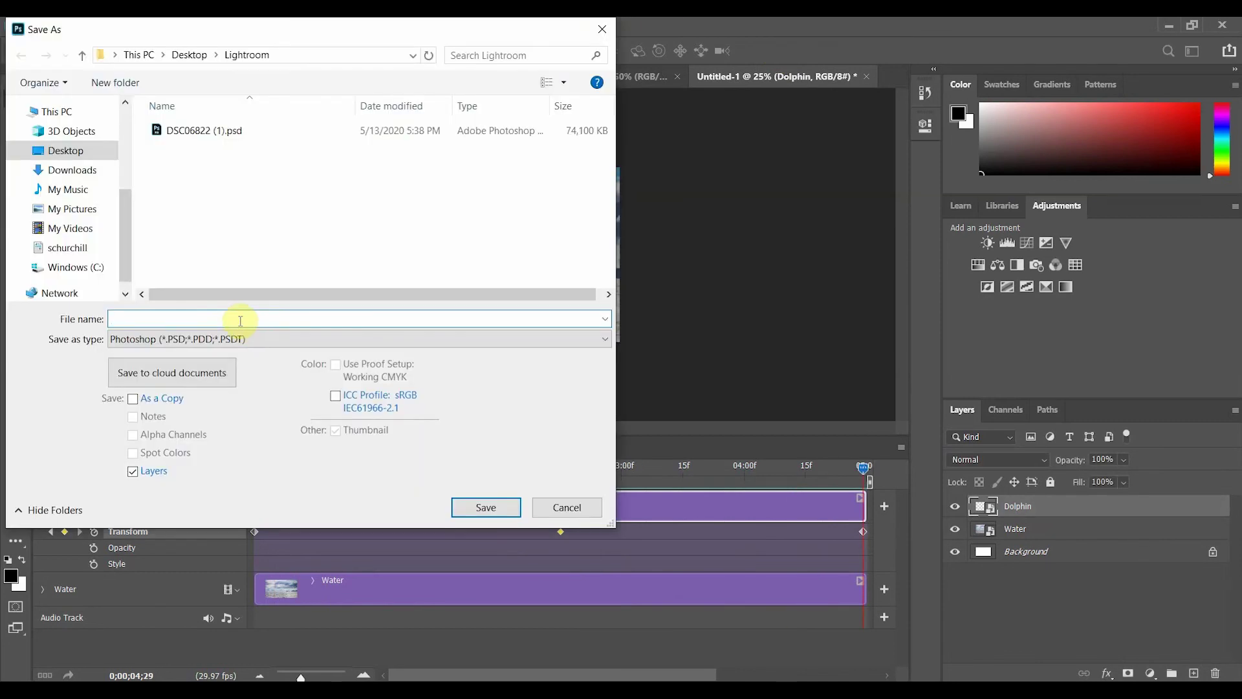
type("StaceyC_Dolphin Gif.psd")
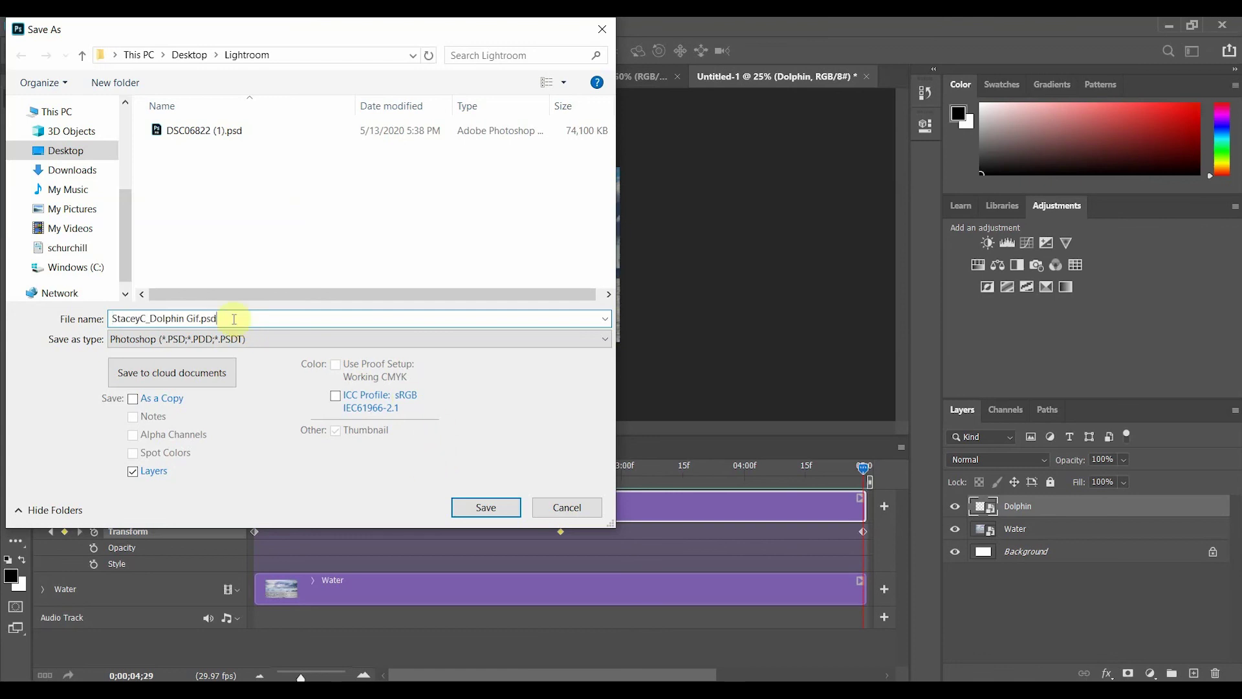
left_click(485, 509)
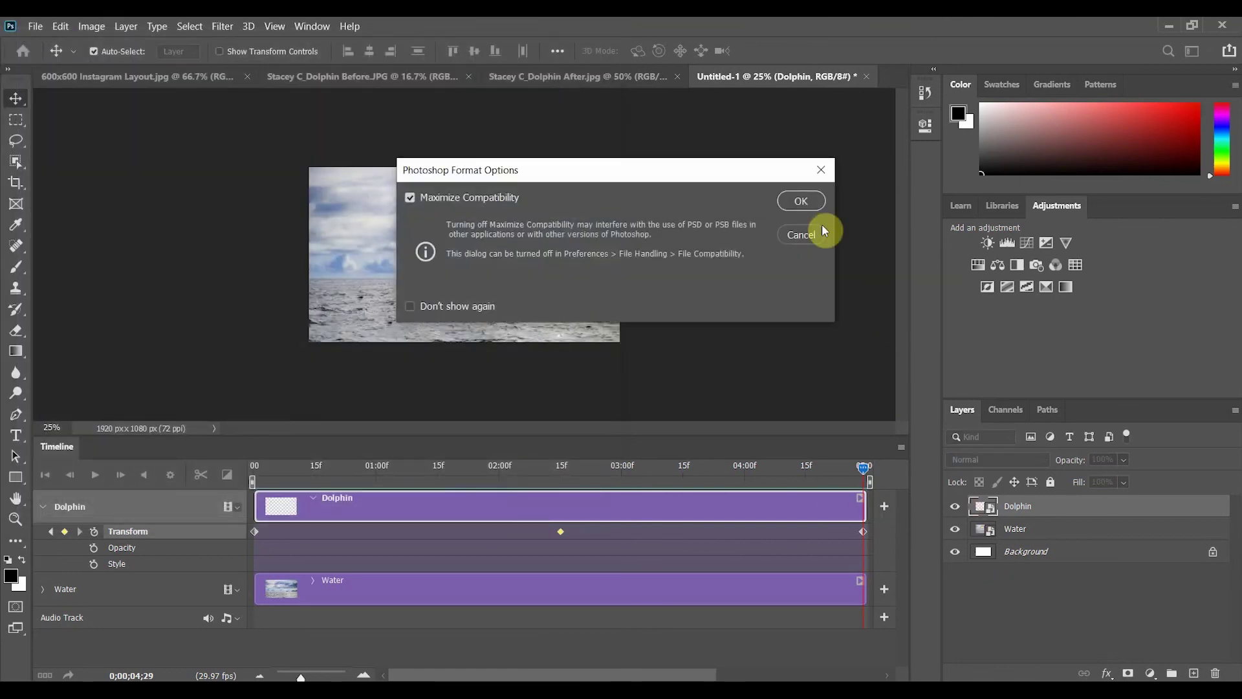
left_click(801, 201)
left_click(33, 27)
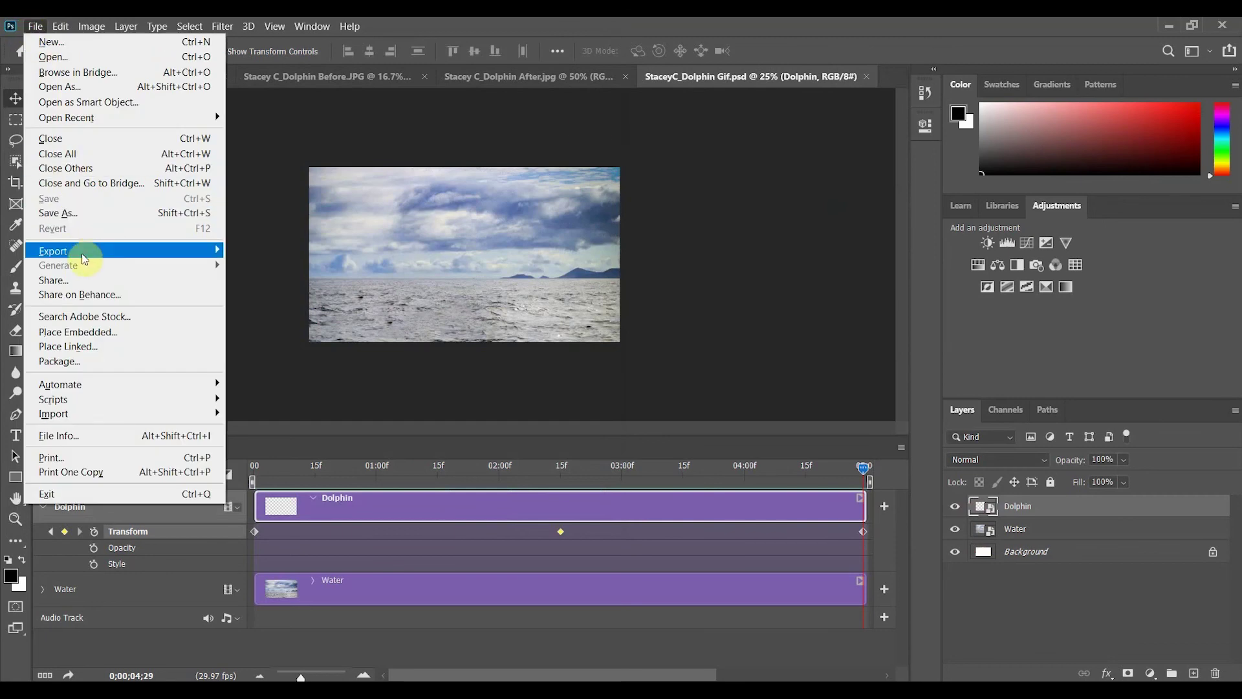
Render 'Dolphin Gif.mp4' to the Desktop as H.264, 1920 x 1080, High Quality.
mouse_move(218, 260)
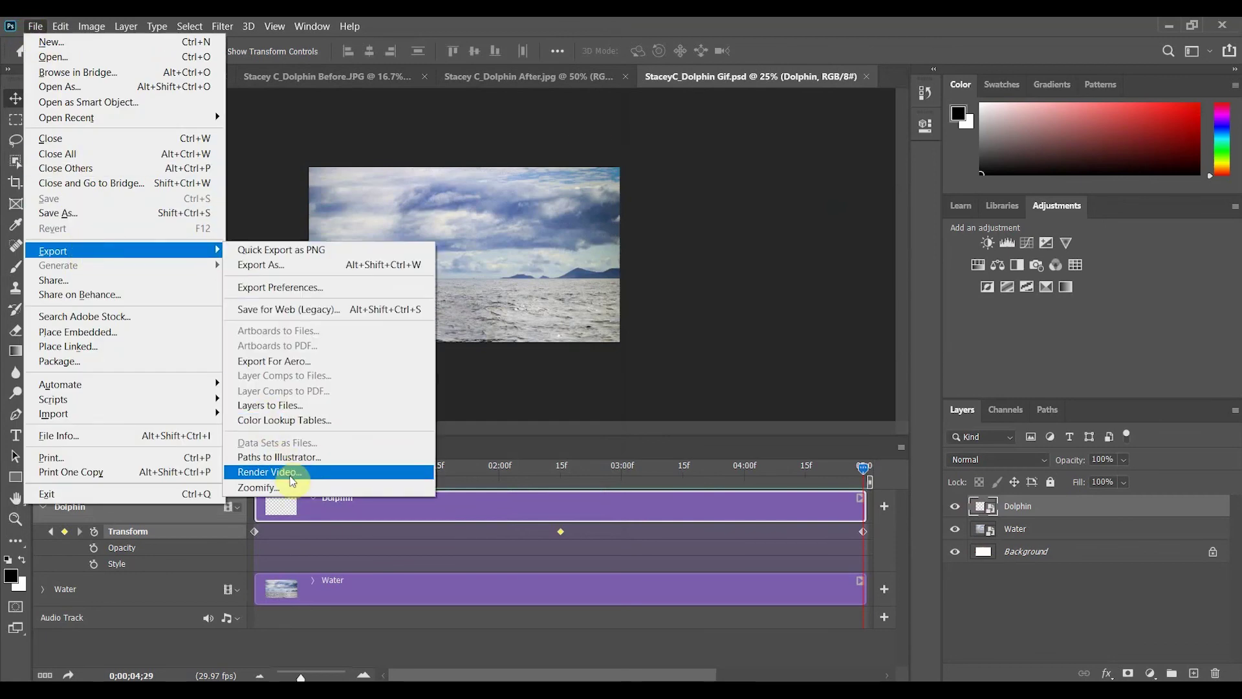
left_click(290, 476)
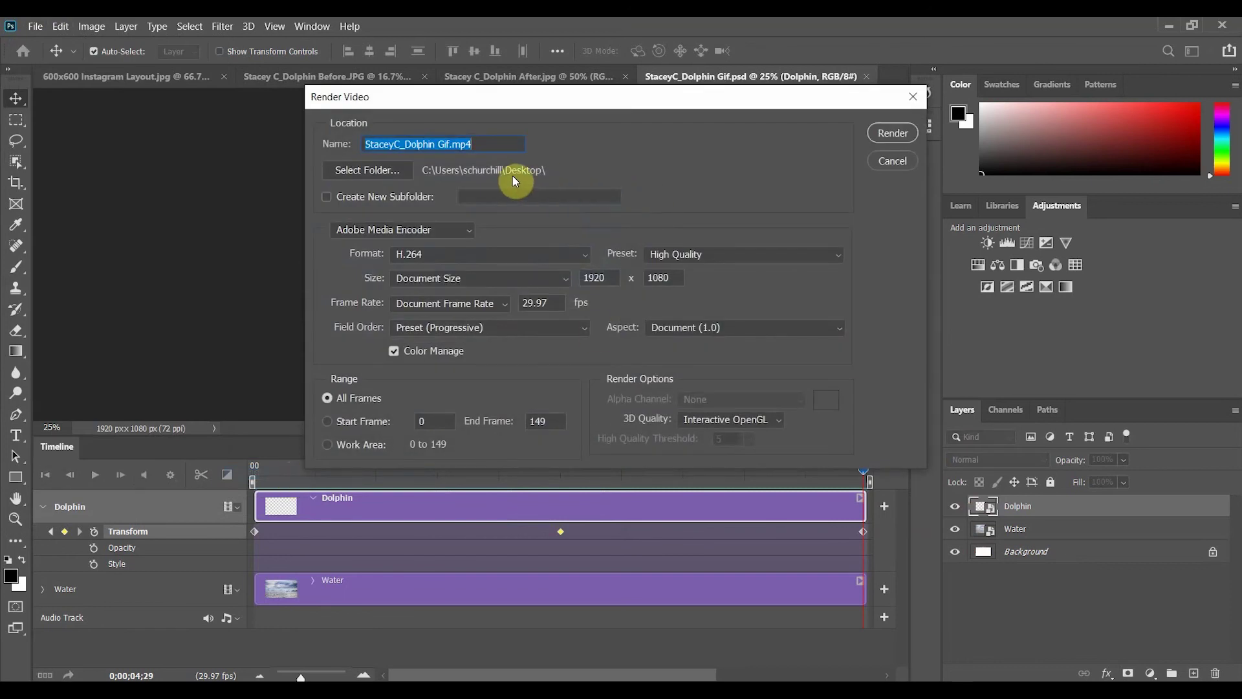
left_click(388, 172)
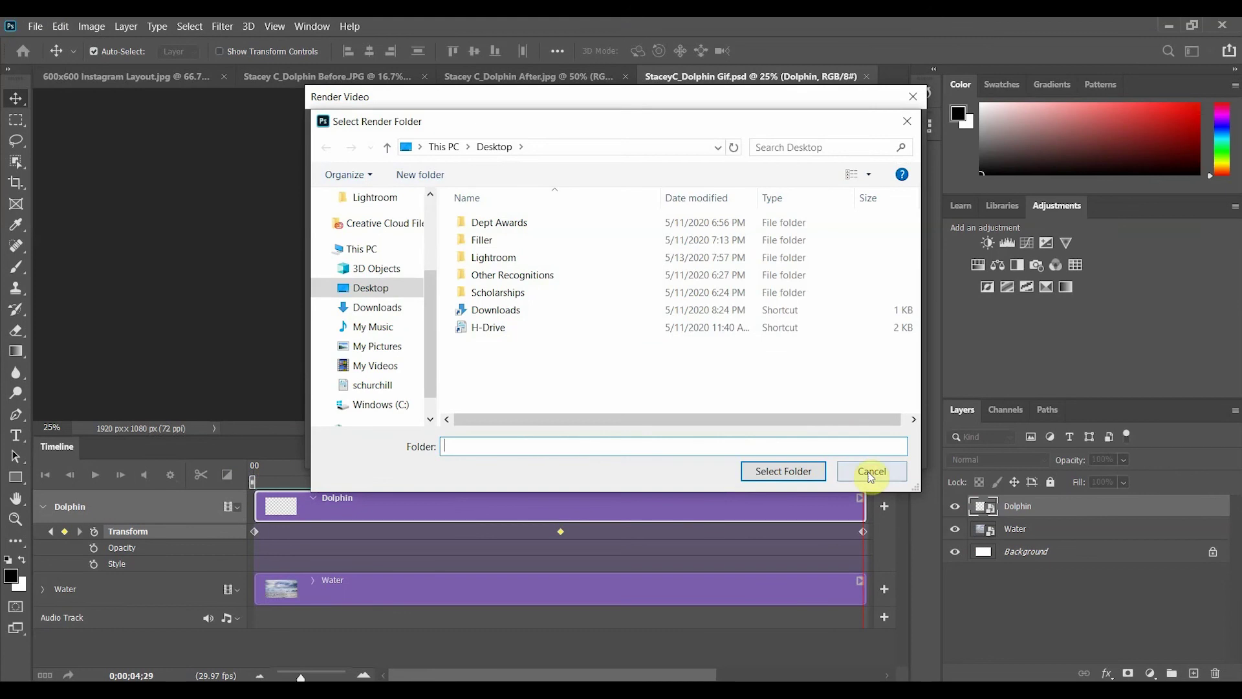
left_click(871, 472)
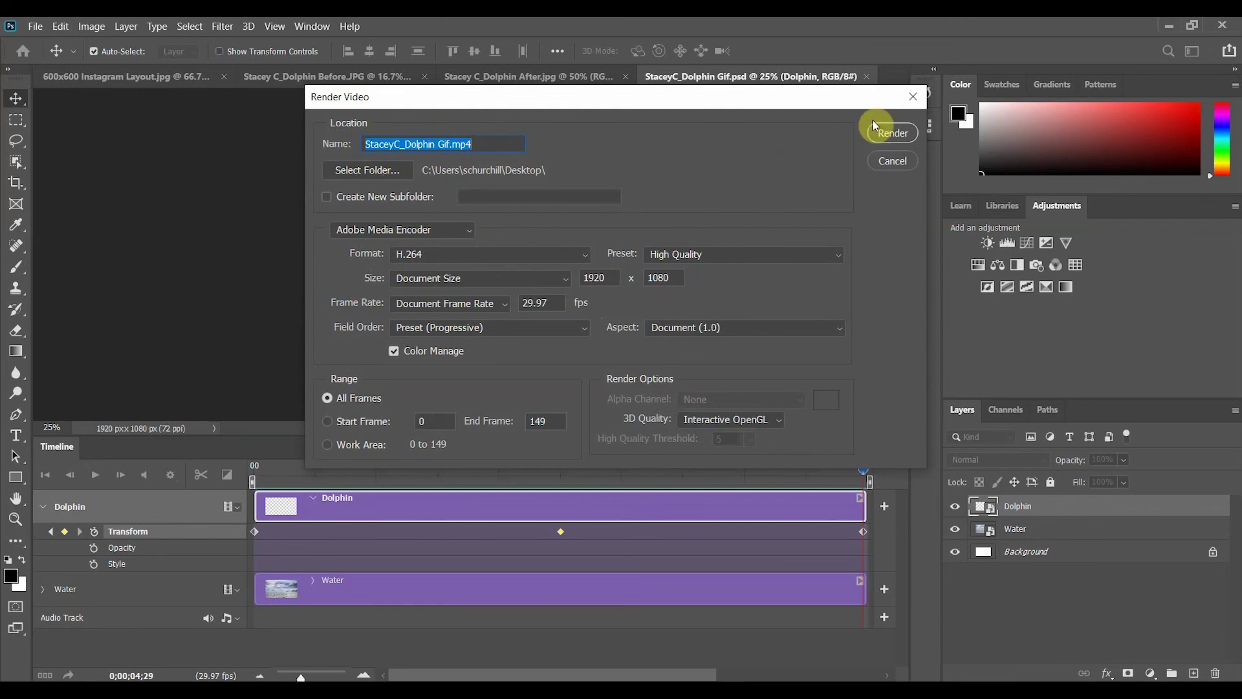
left_click(892, 136)
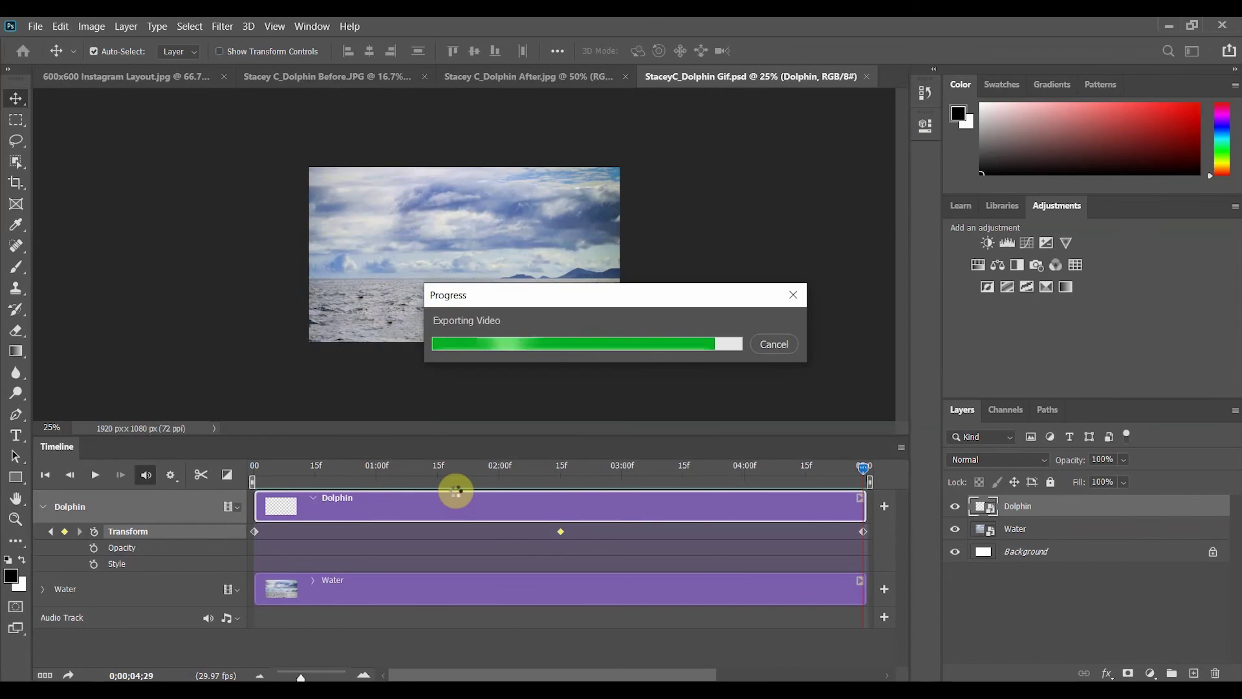
Minimize Photoshop, move Dolphin Gif .mp4 into open desktop space, and show its Open with apps.
left_click(1168, 25)
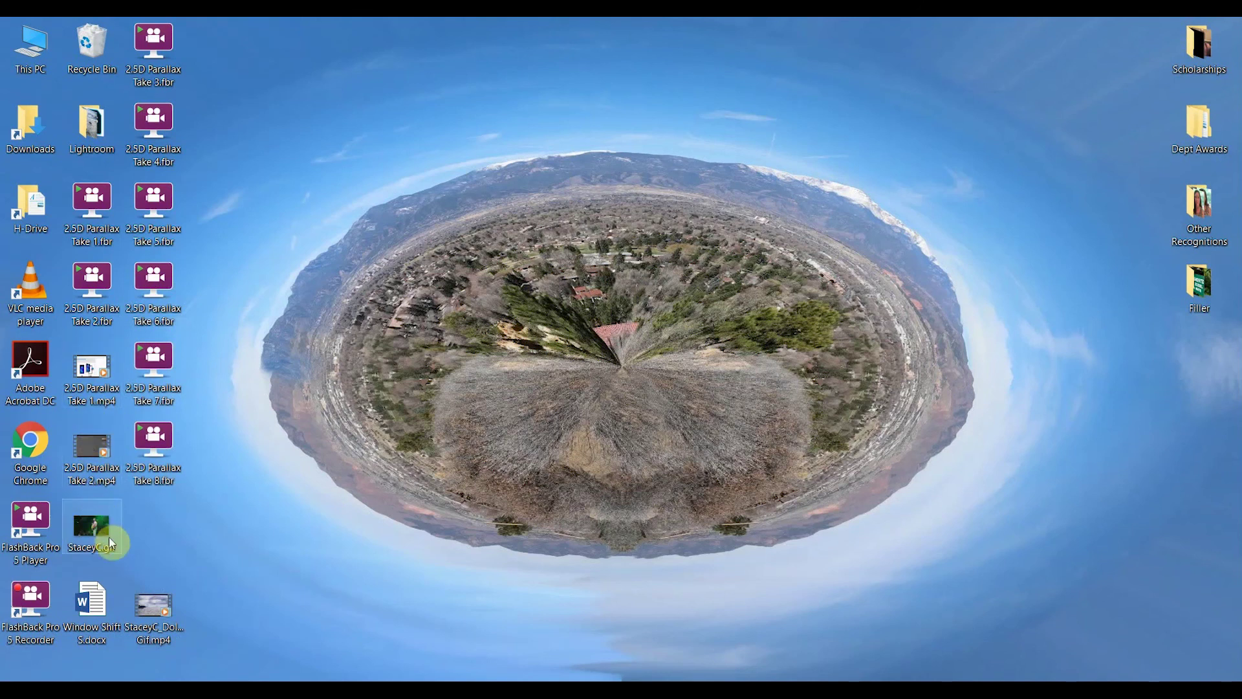
left_click_drag(159, 601, 364, 190)
left_click_drag(392, 99, 393, 97)
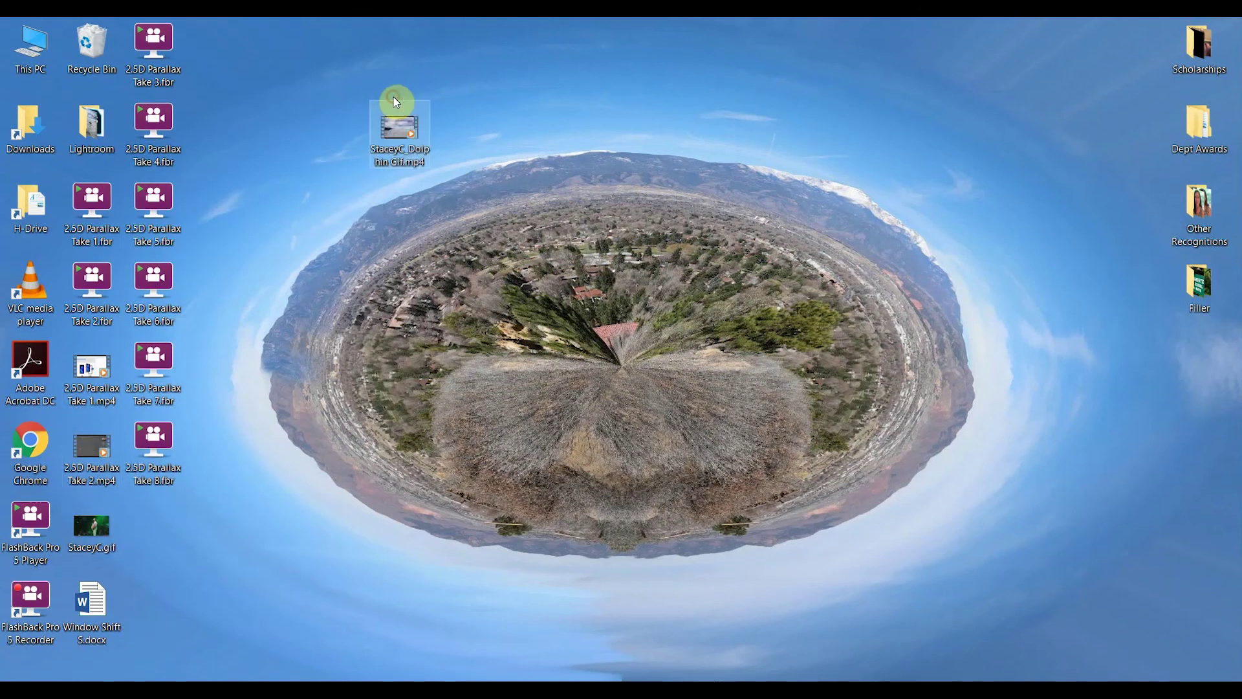
right_click(394, 129)
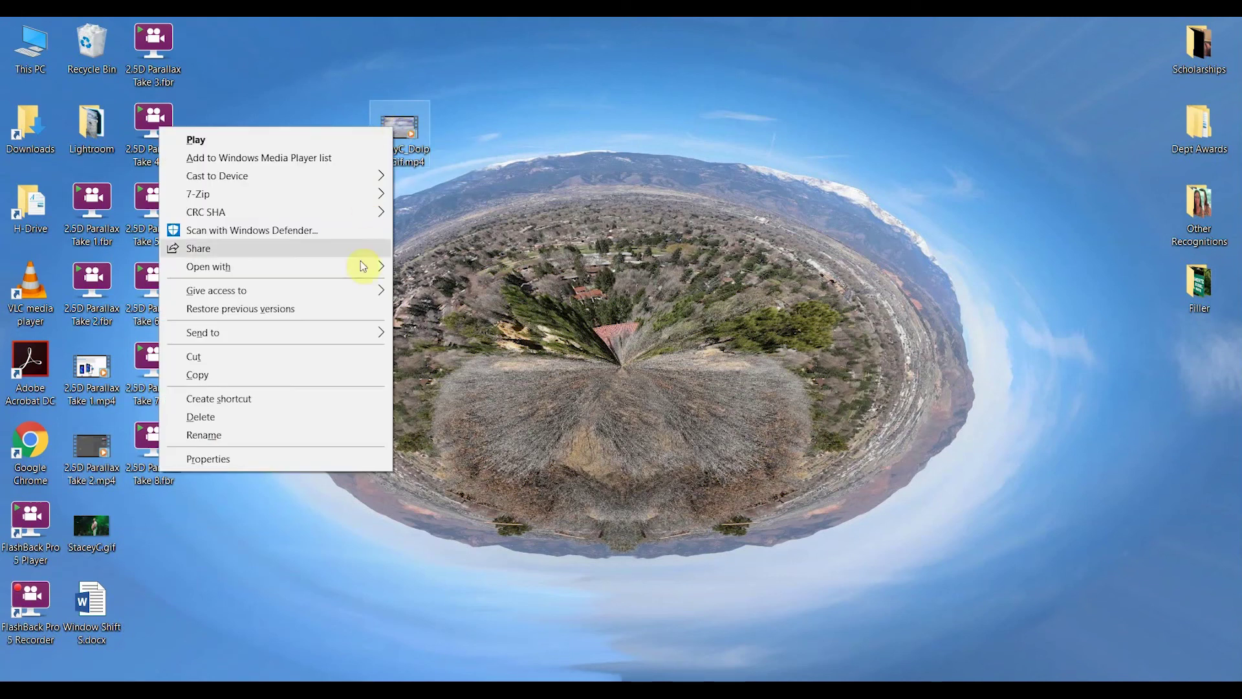
mouse_move(360, 268)
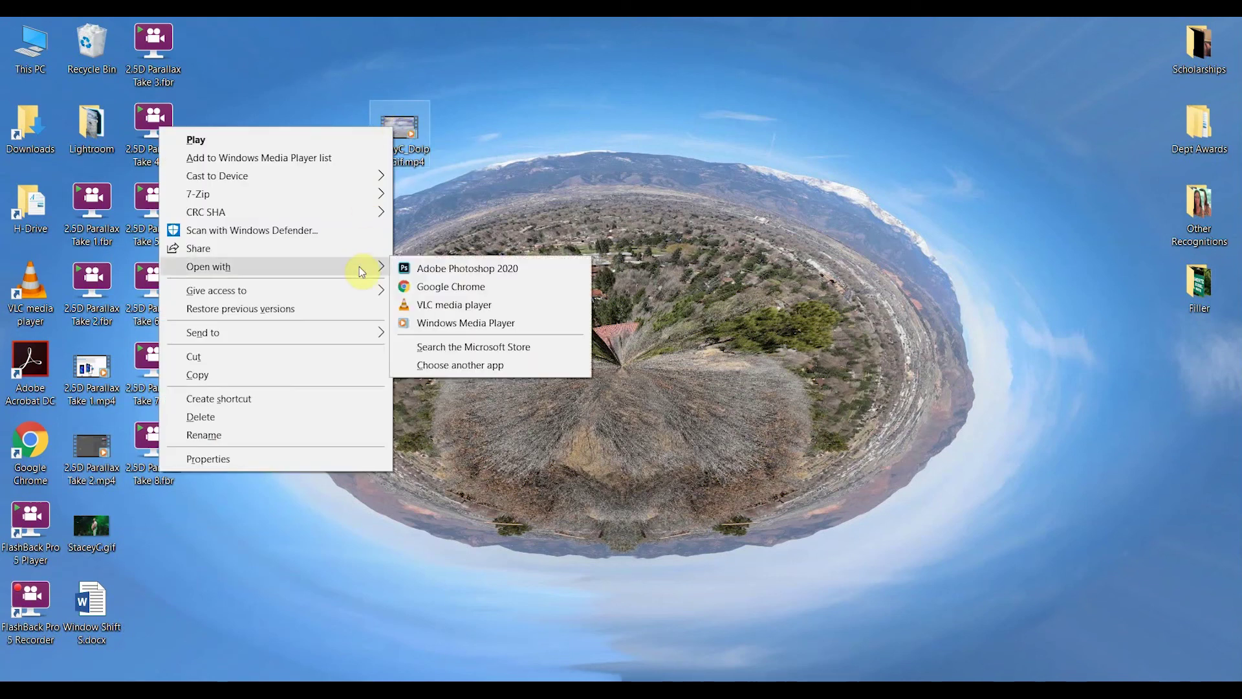
Play the 5-second Dolphin Gif .mp4 in Google Chrome, then minimize the browser.
left_click(444, 292)
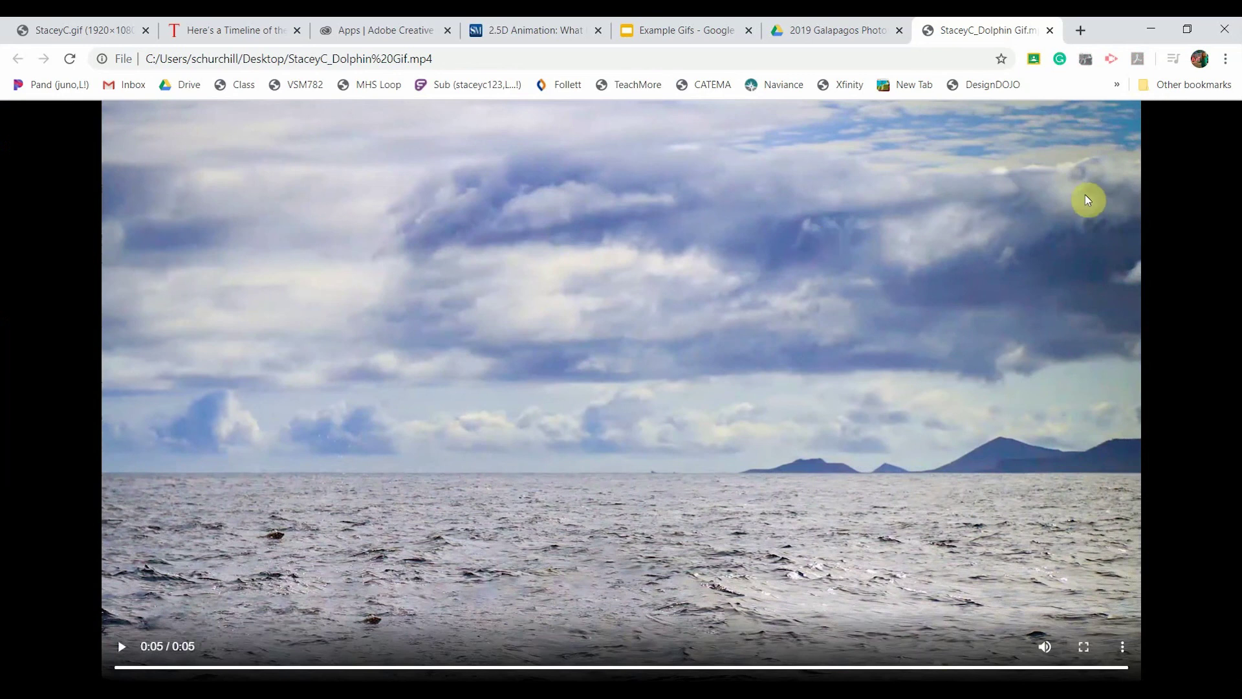
left_click(1147, 33)
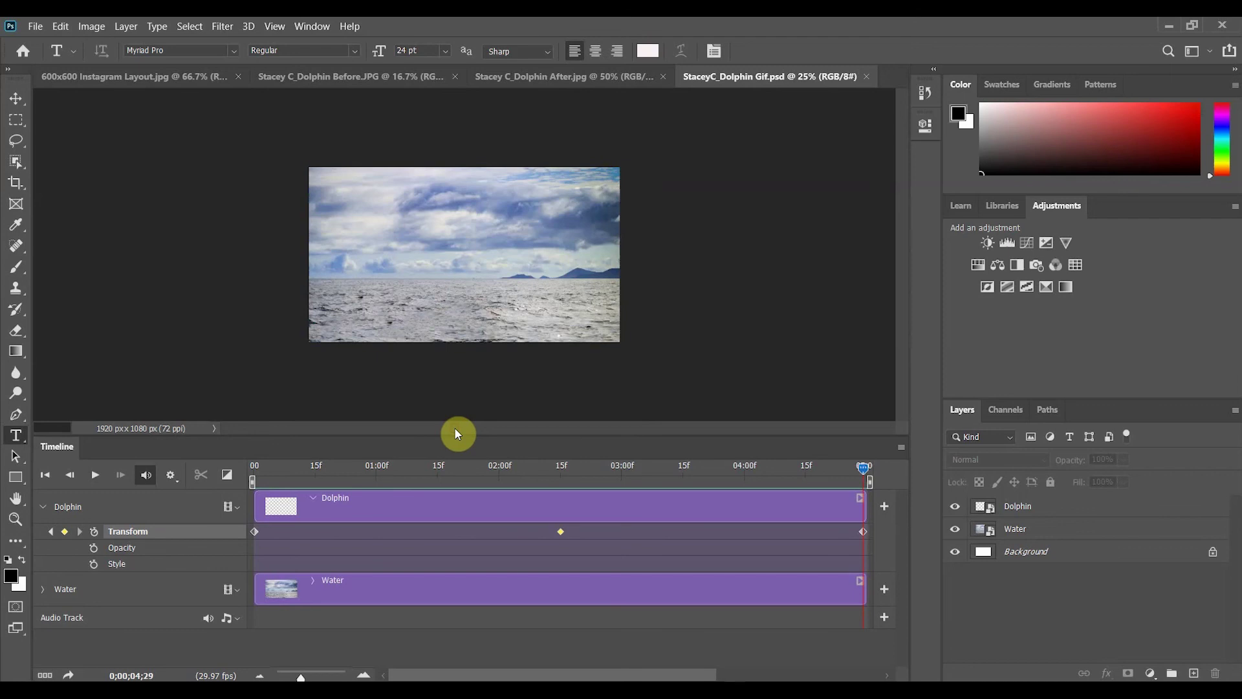
Import Dolphin Gif .mp4 as Video Frames to Layers, every 2 frames, making a frame animation.
left_click(33, 23)
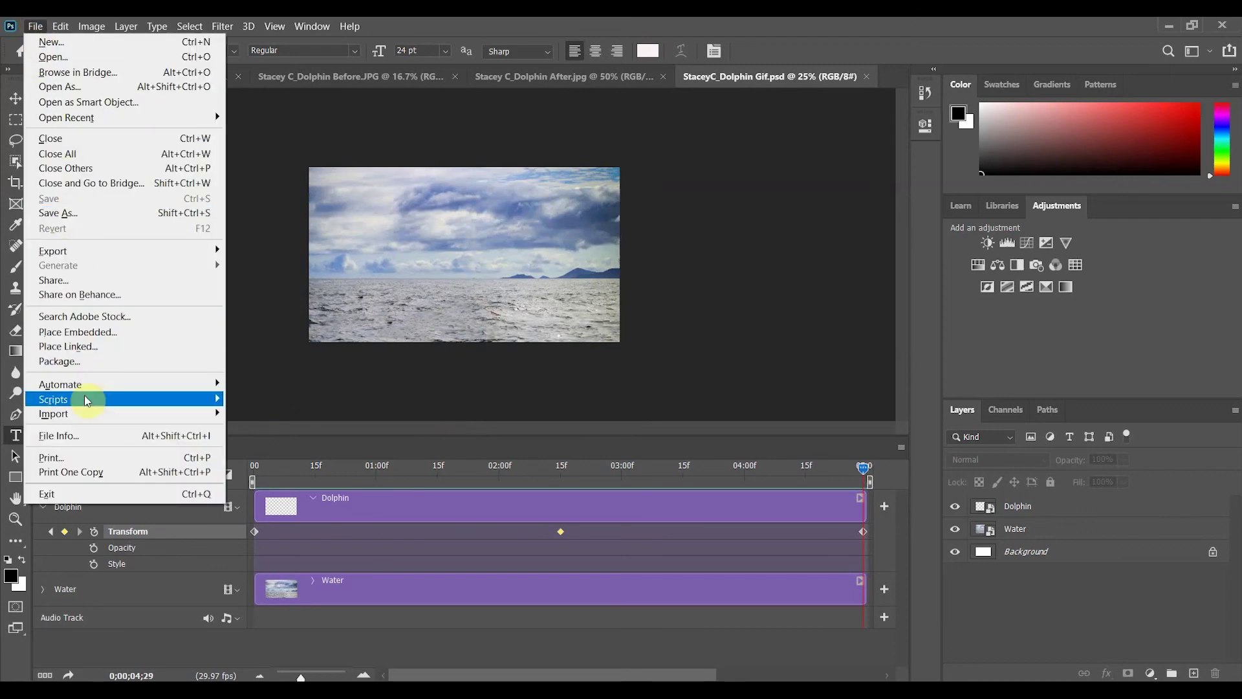
mouse_move(86, 418)
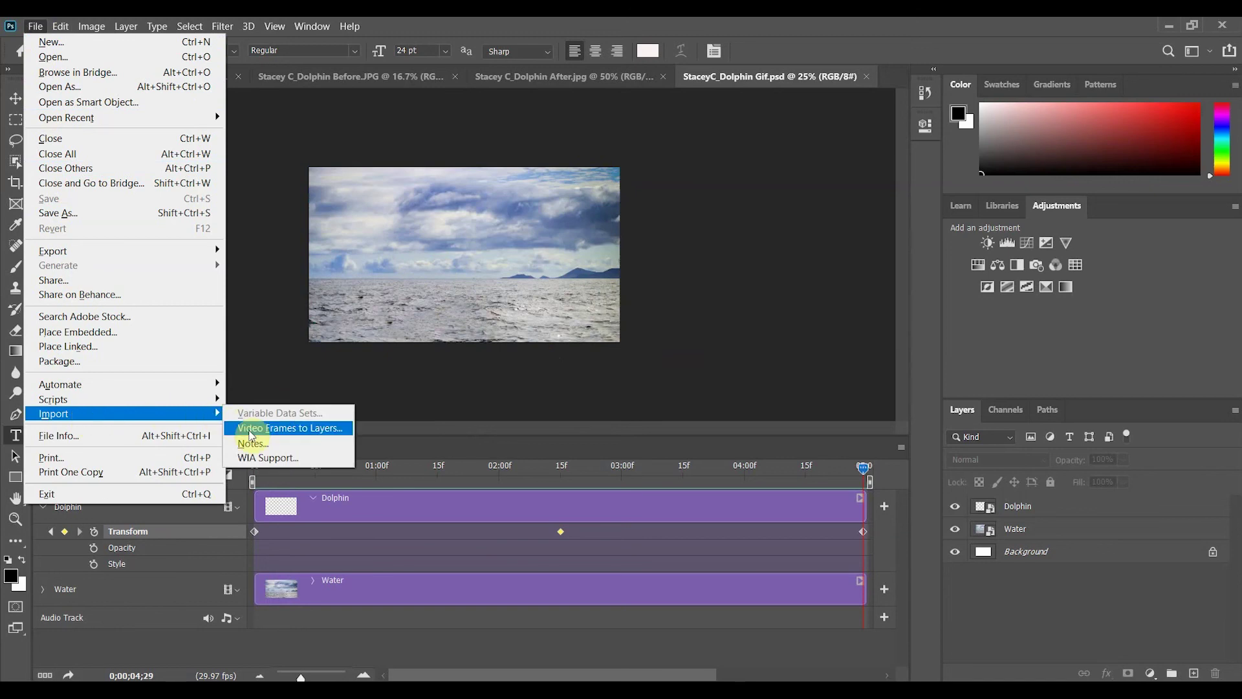
left_click(249, 429)
scroll(278, 291, "down", 5)
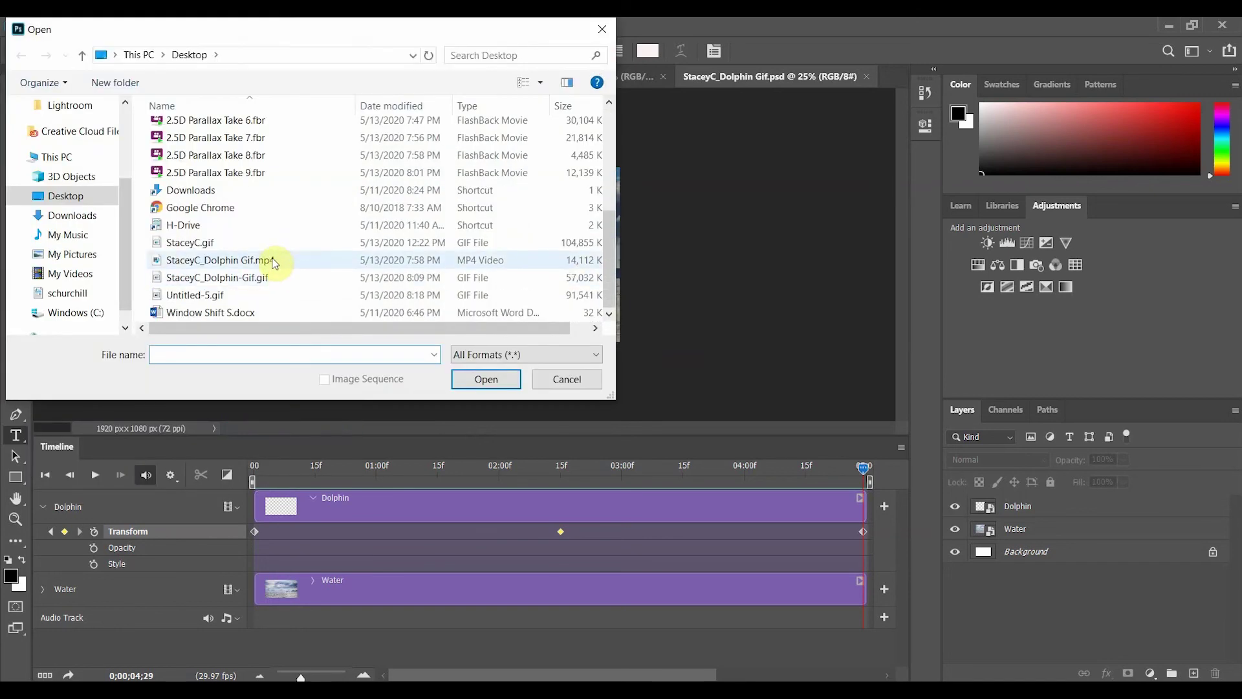
left_click(269, 261)
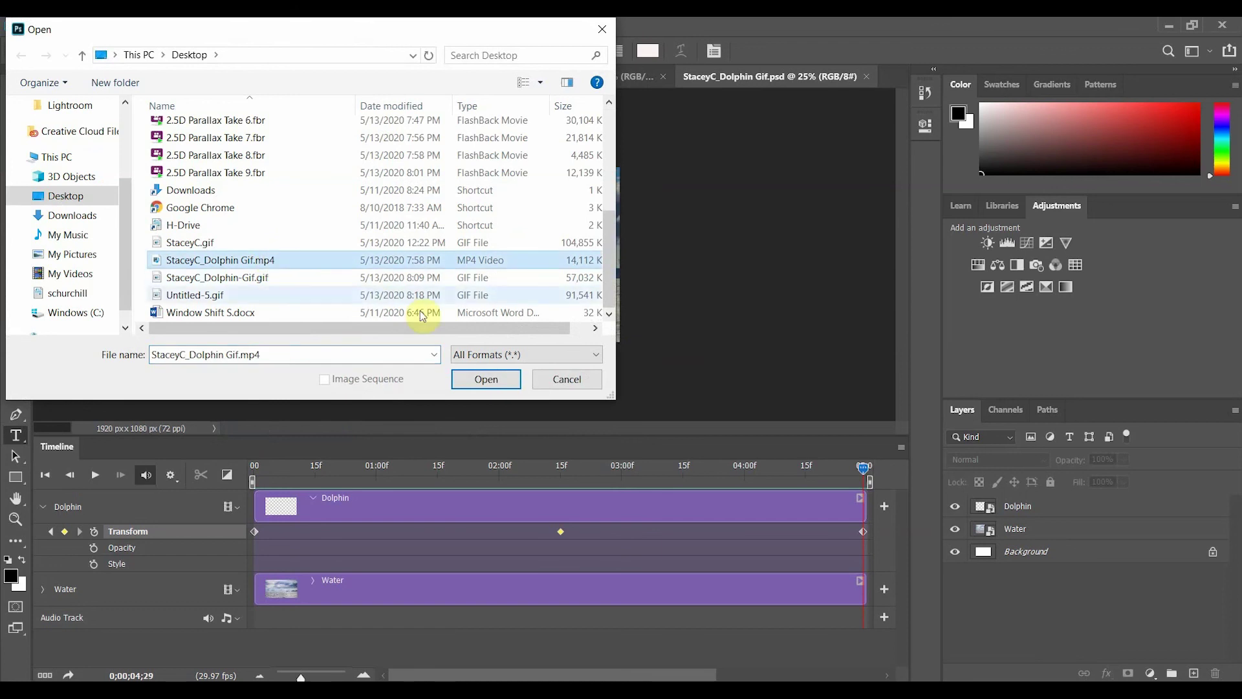
left_click(467, 379)
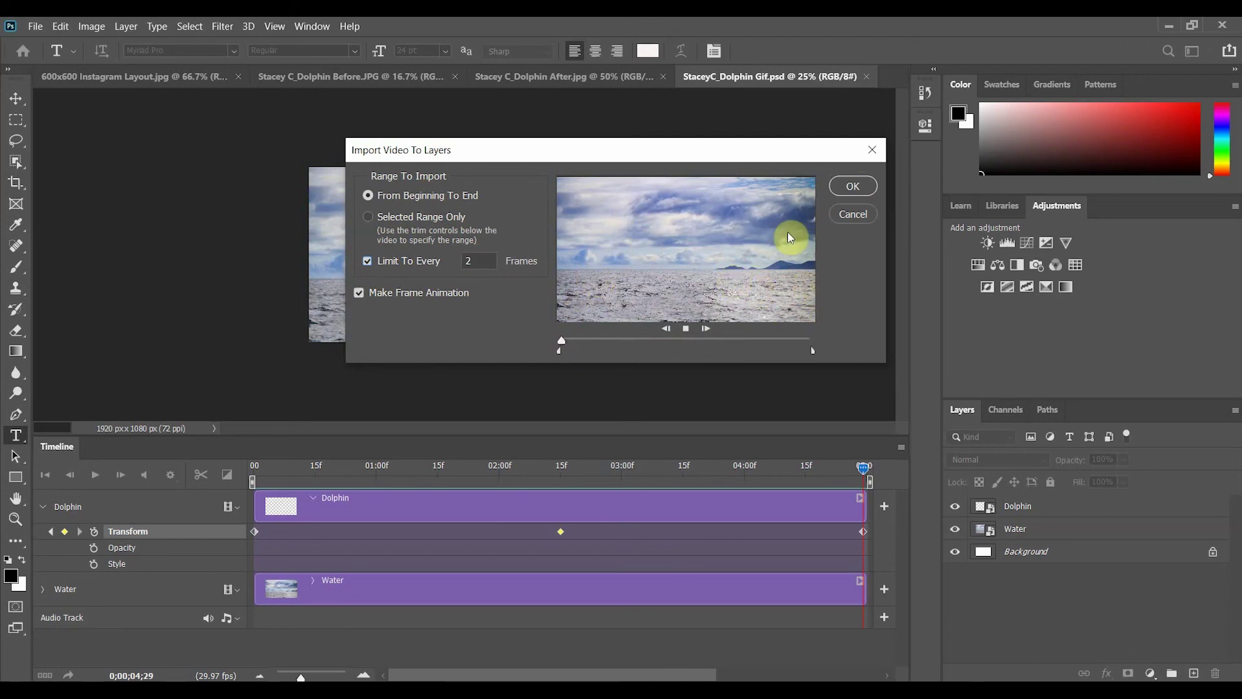
left_click(852, 186)
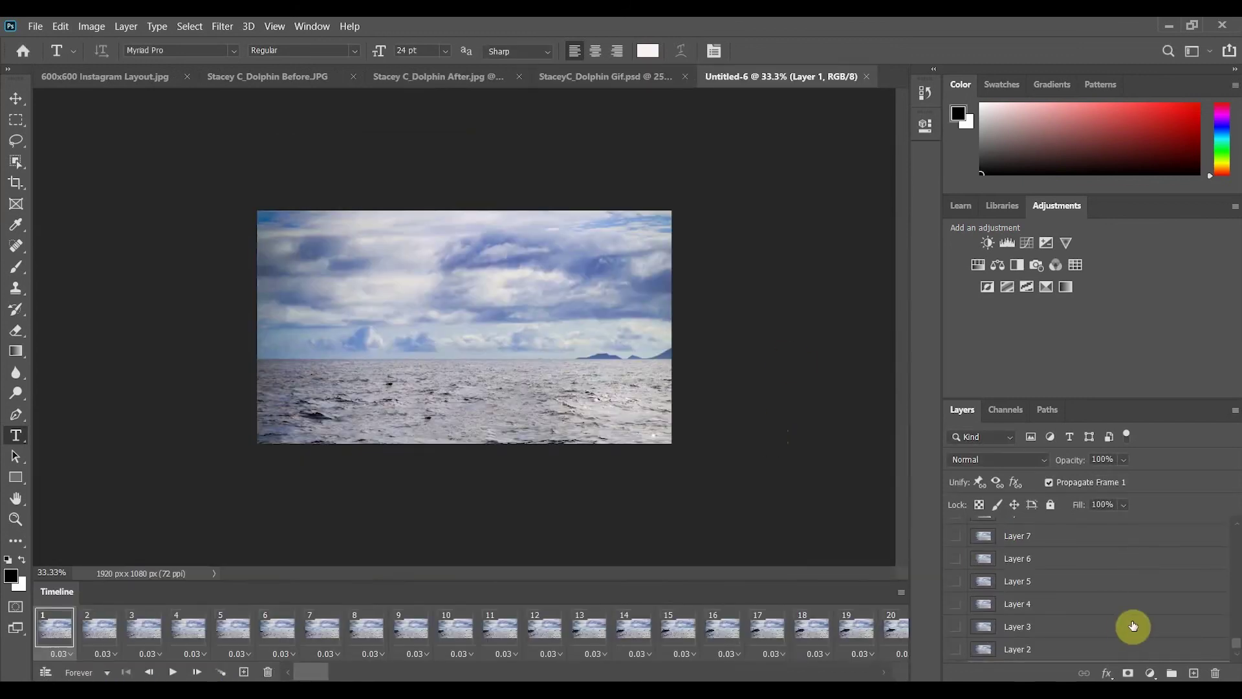
Select Layer 75, the top frame layer, and zoom the canvas to 50%.
scroll(1148, 586, "up", 1)
scroll(1149, 586, "up", 10)
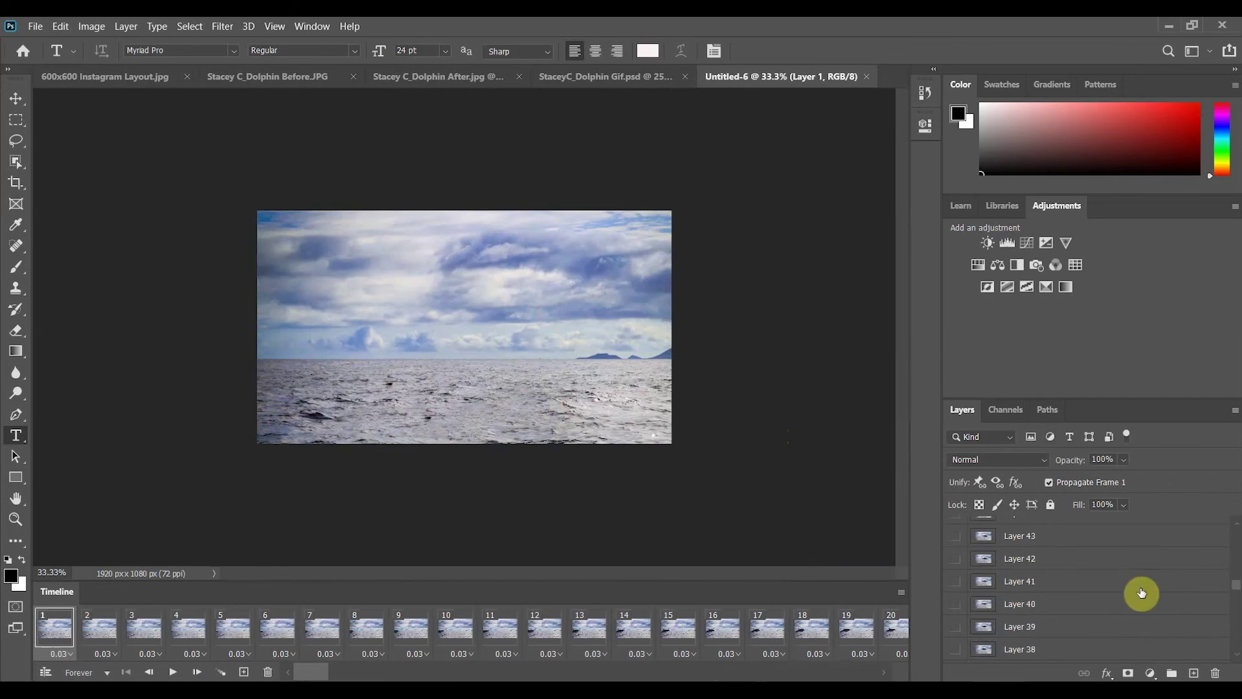
scroll(1142, 592, "up", 7)
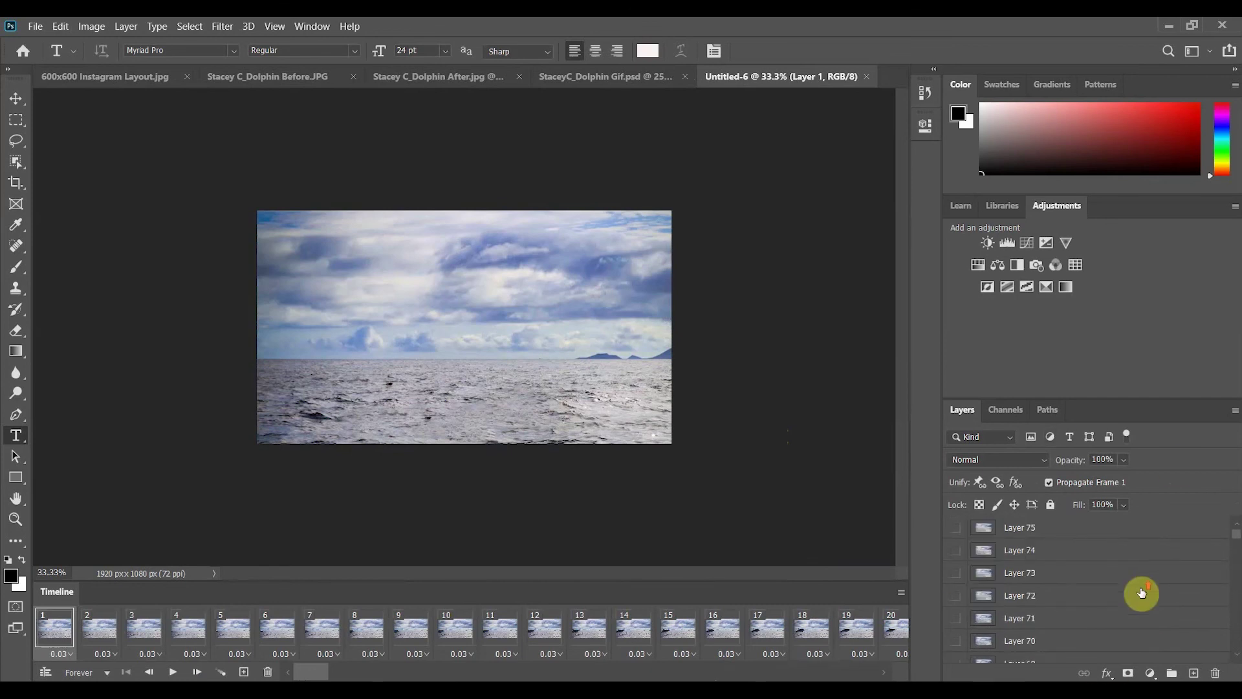
left_click(1075, 534)
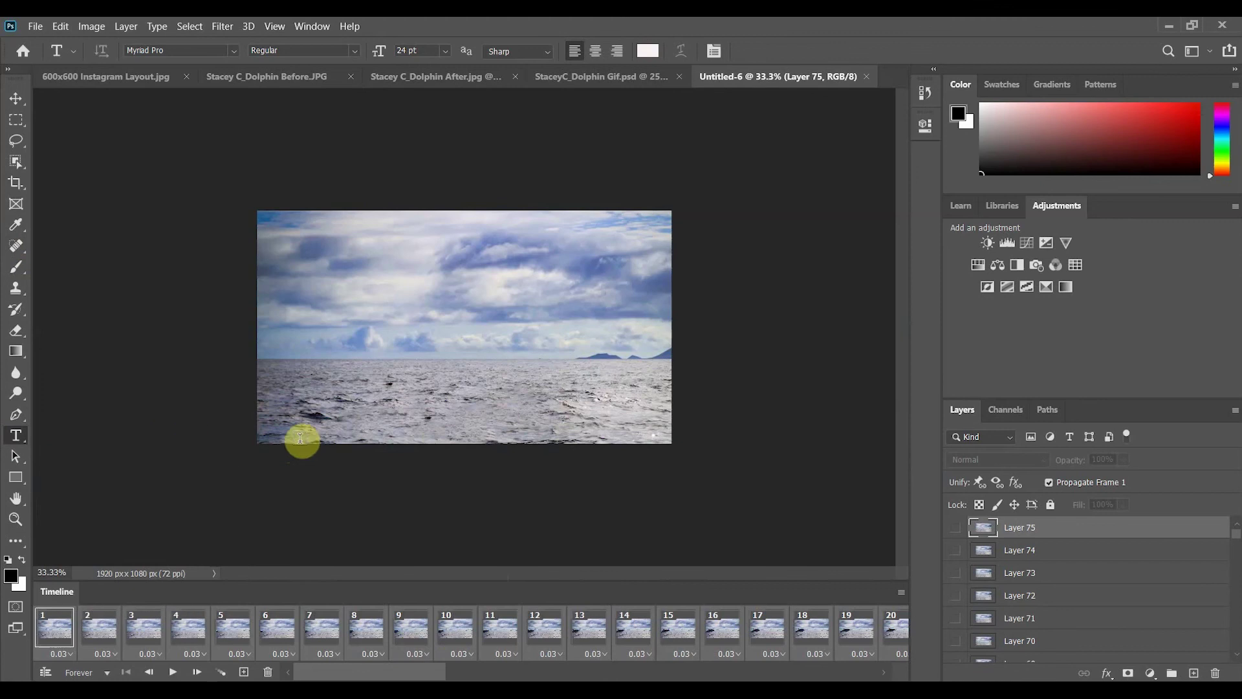
key("ctrl+plus")
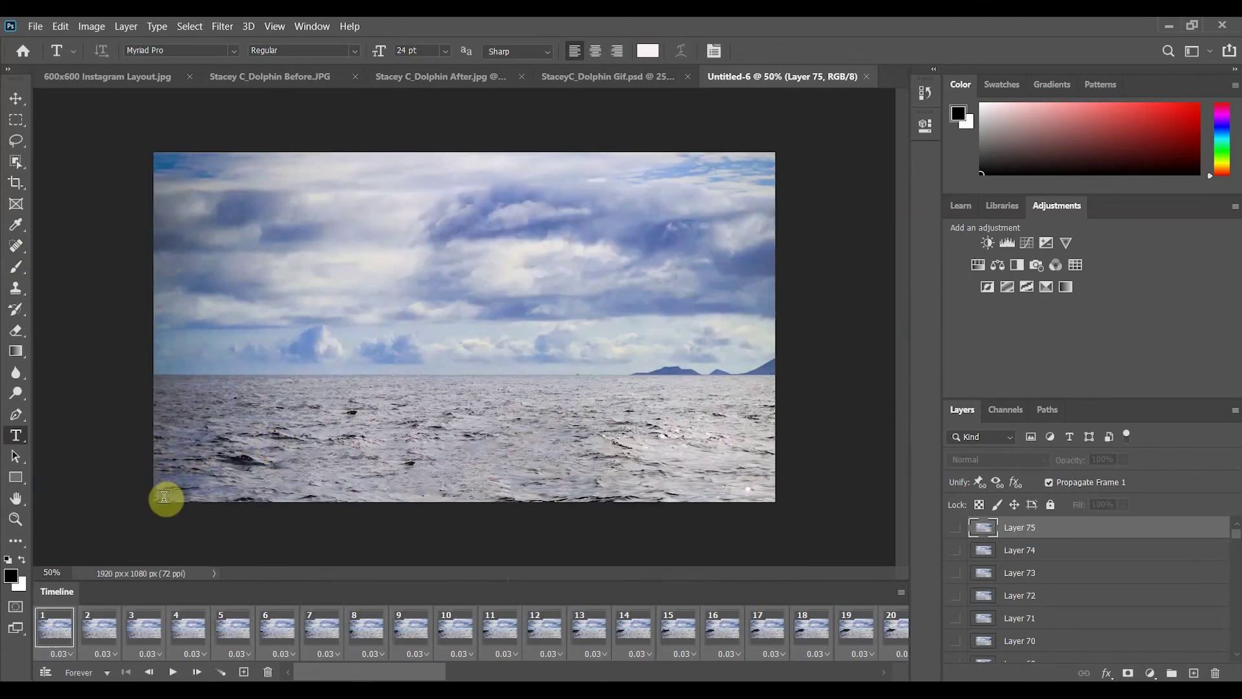
Type the photographer's studio credit at the bottom-left and set its opacity to 55%.
left_click(162, 493)
type("Stacey C Photo Digital Design")
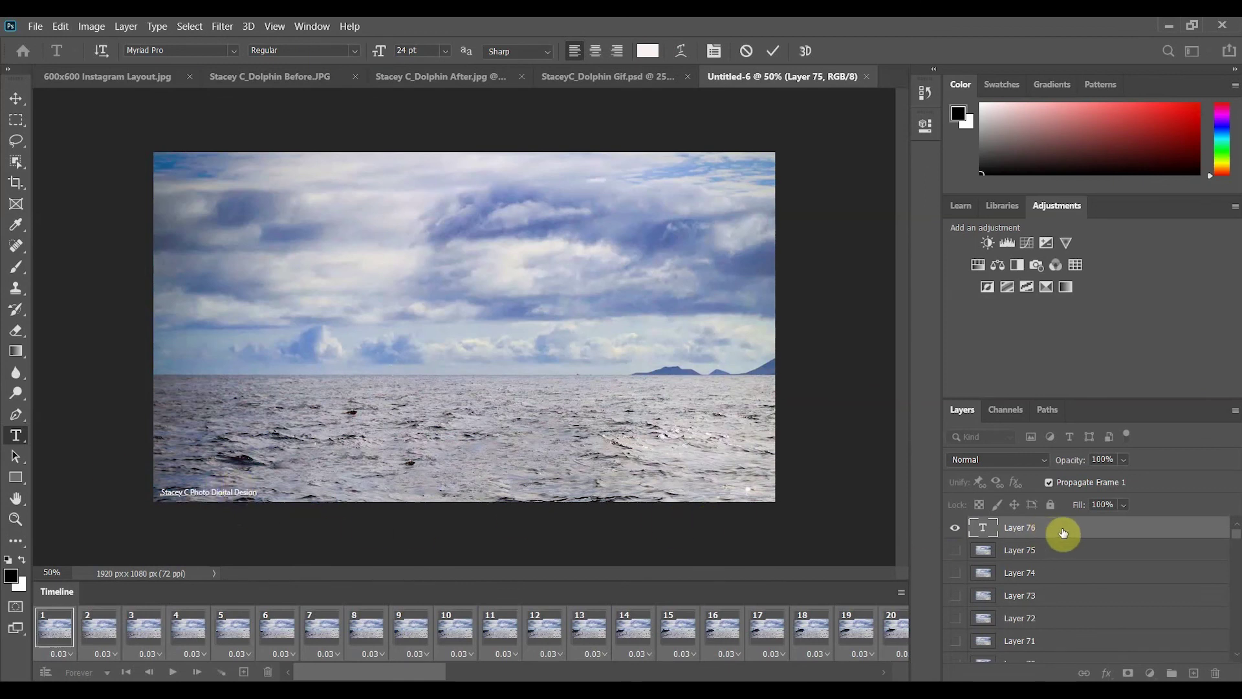
left_click(1071, 529)
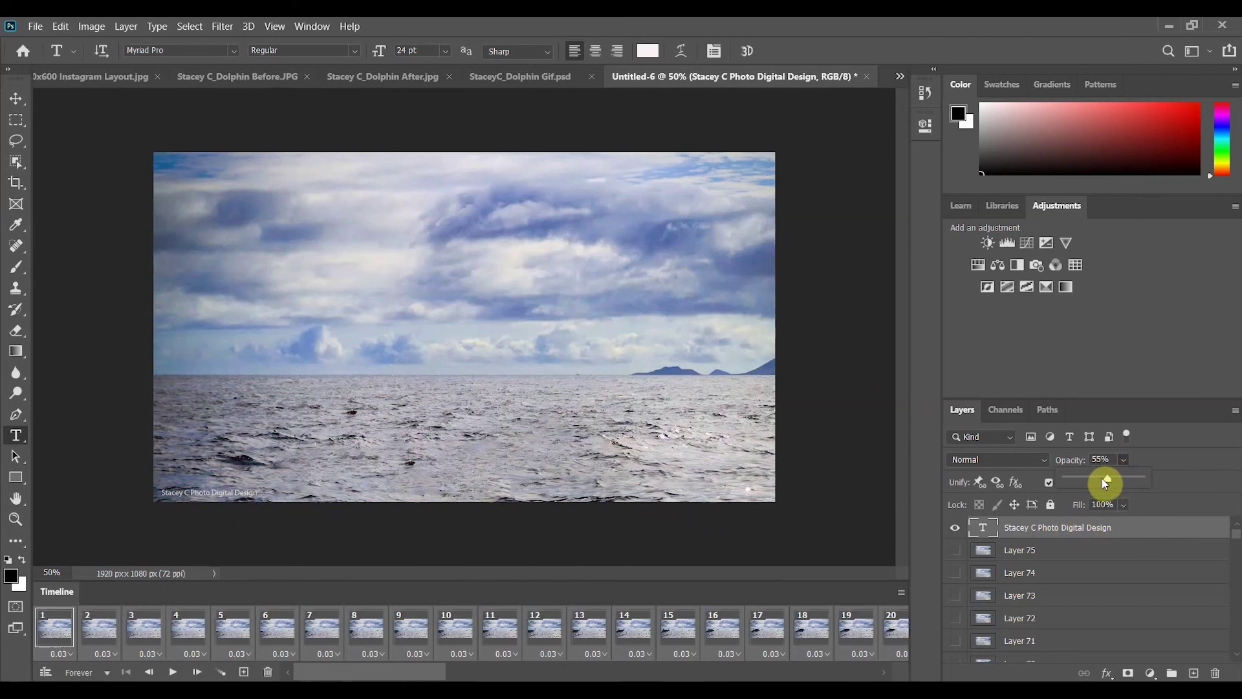
left_click(1147, 532)
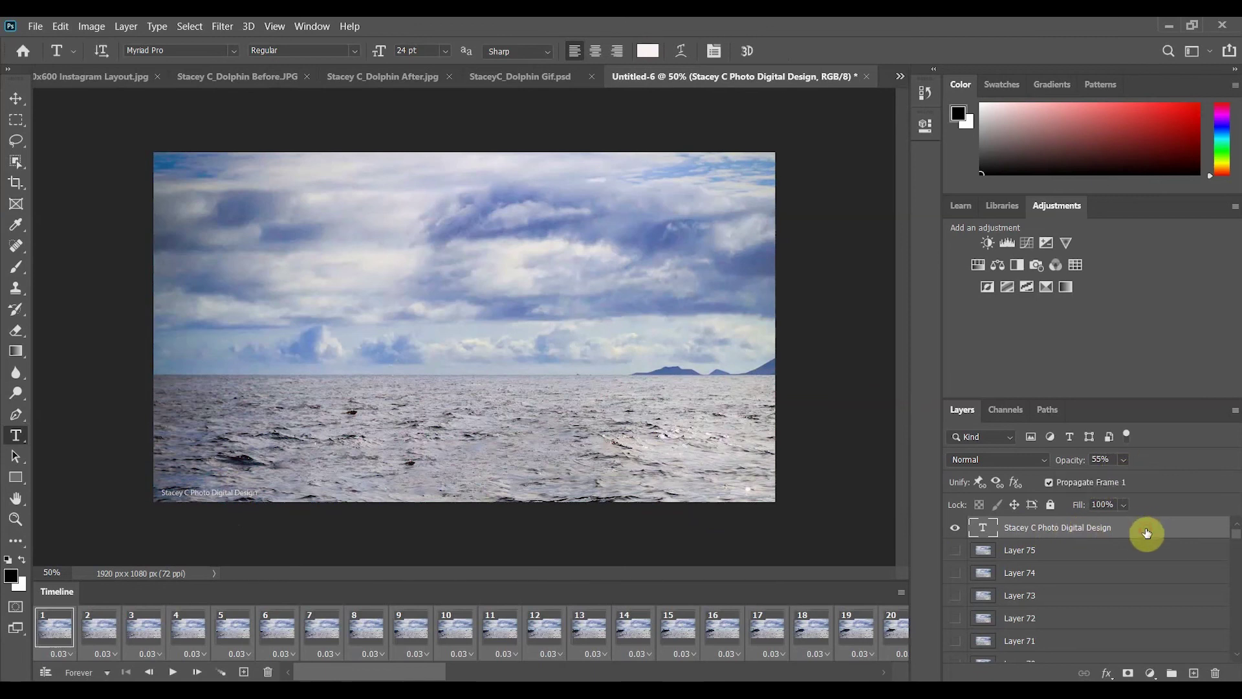
Open File > Export > Save for Web (Legacy) for the animation.
left_click(35, 26)
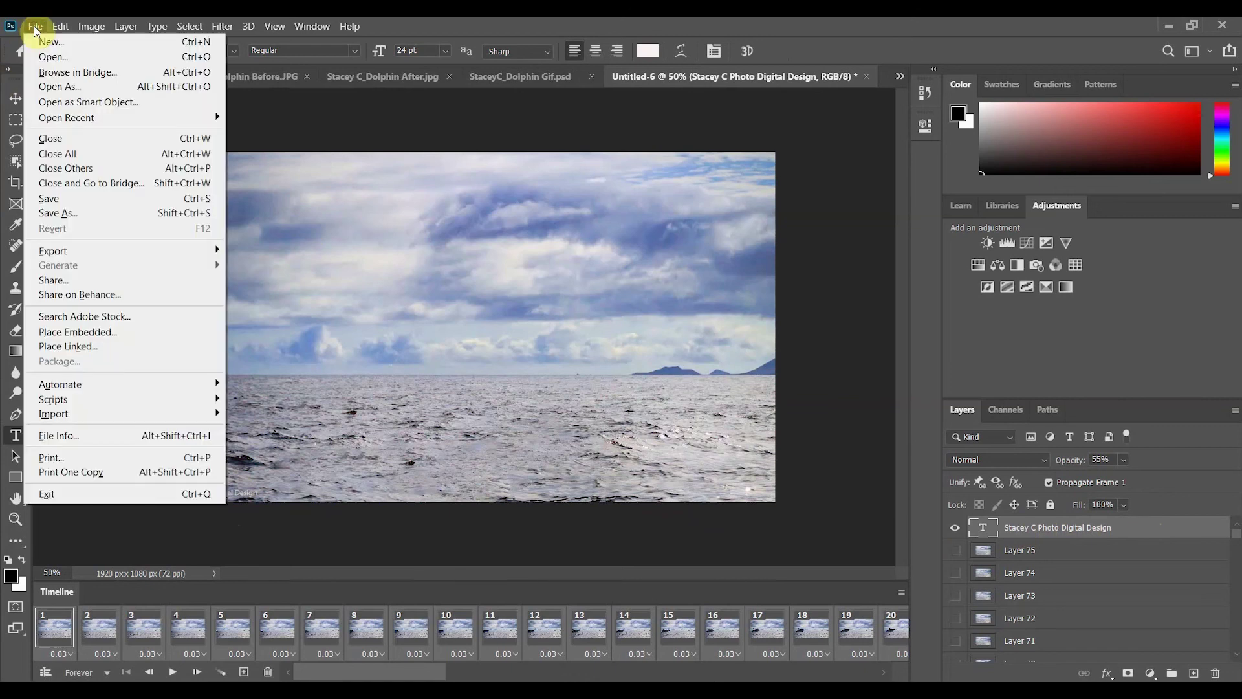
mouse_move(97, 248)
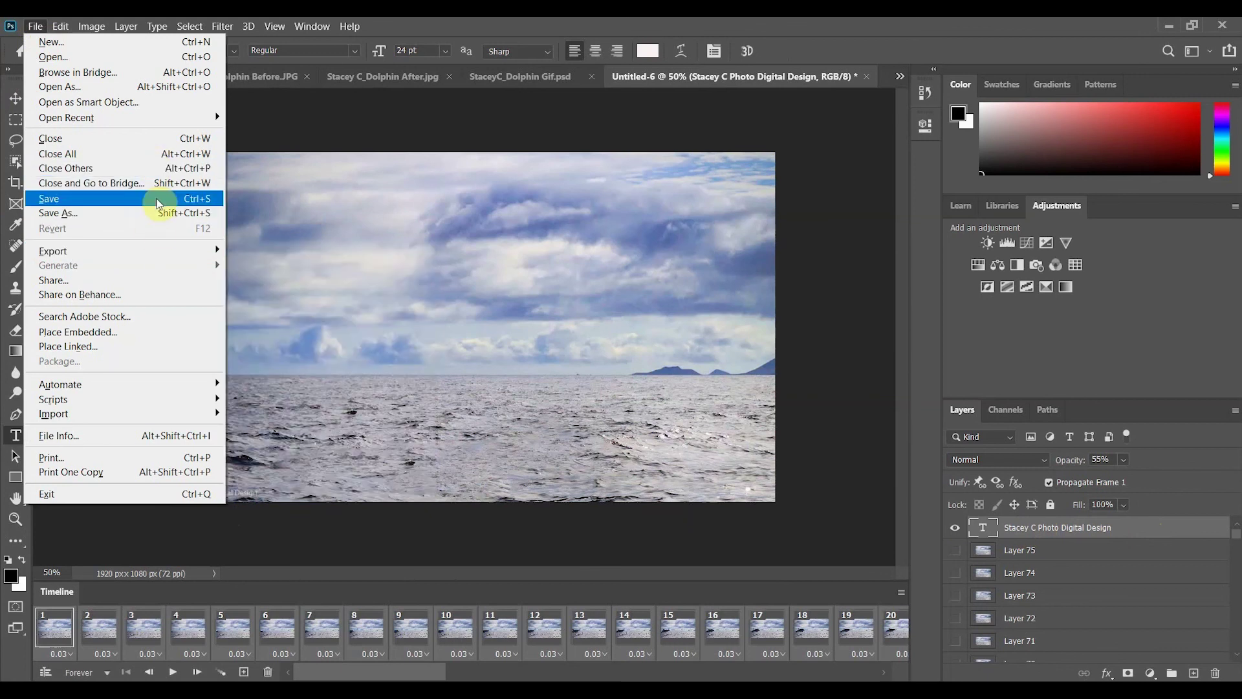
mouse_move(166, 251)
left_click(277, 311)
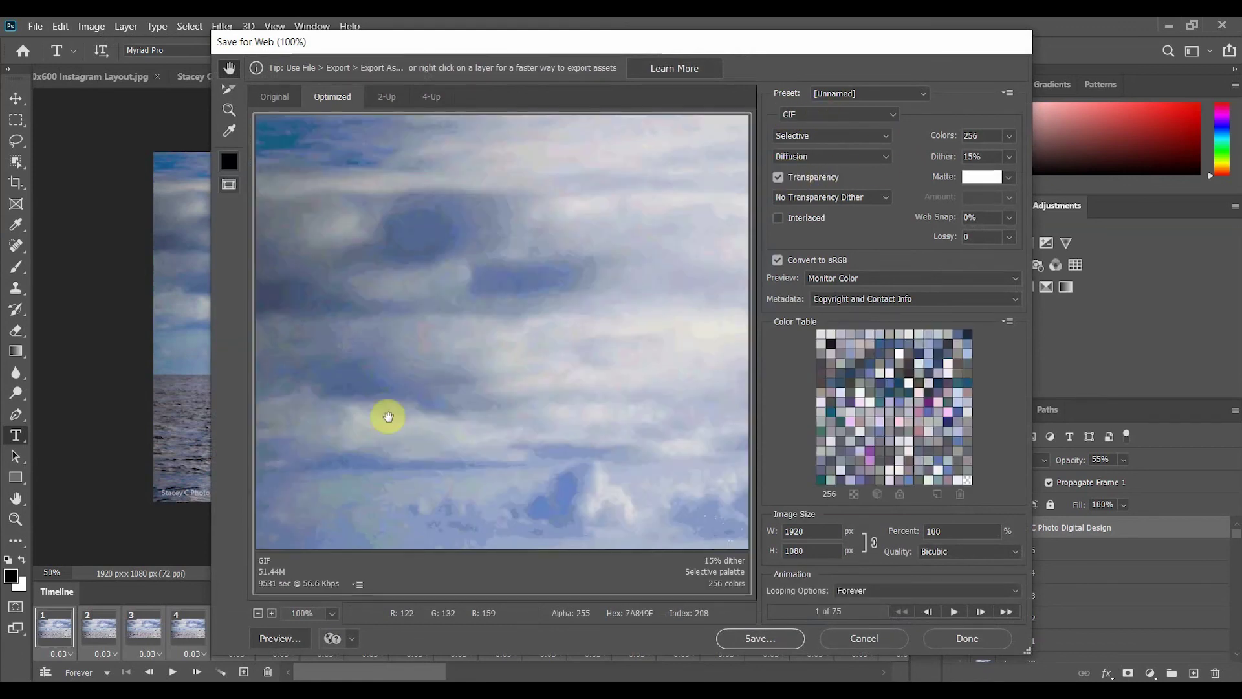
Zoom the GIF preview out to 33.3% and bring up the Dither slider.
left_click(260, 614)
left_click(260, 614)
left_click(260, 614)
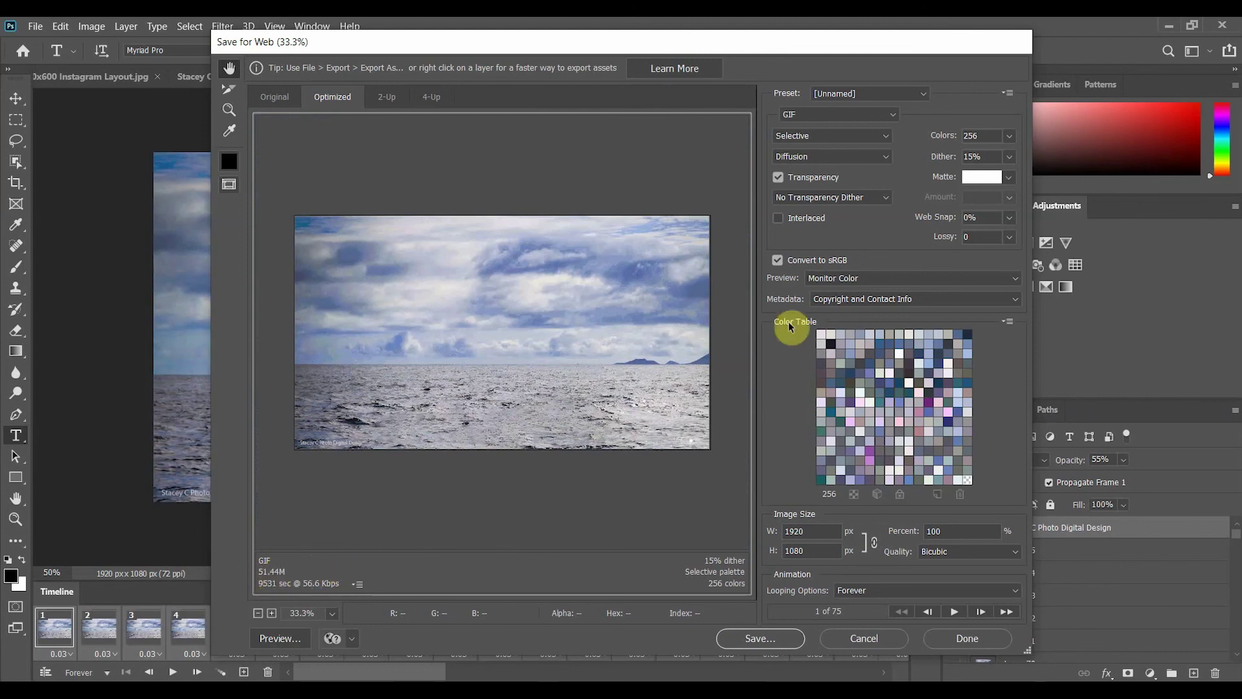
left_click(1009, 158)
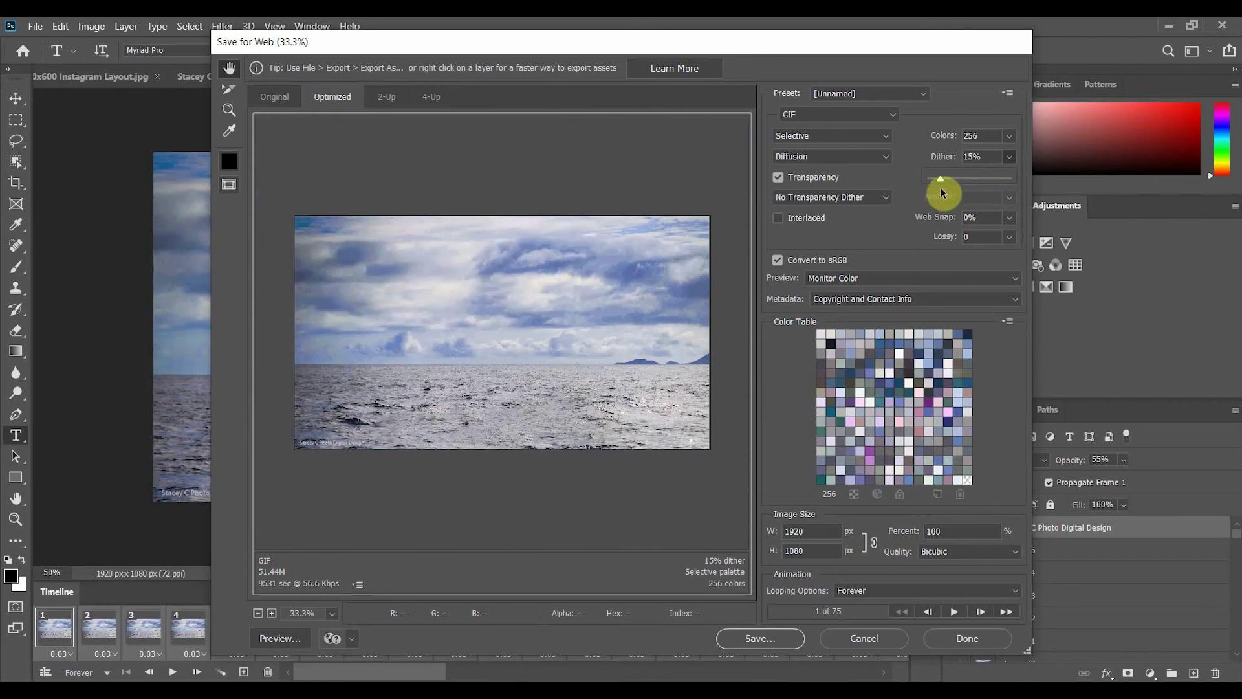
Set the GIF to 128 colours with 74% dither and save it to the Desktop as Dolphin Gif .gif.
left_click_drag(941, 181, 1057, 170)
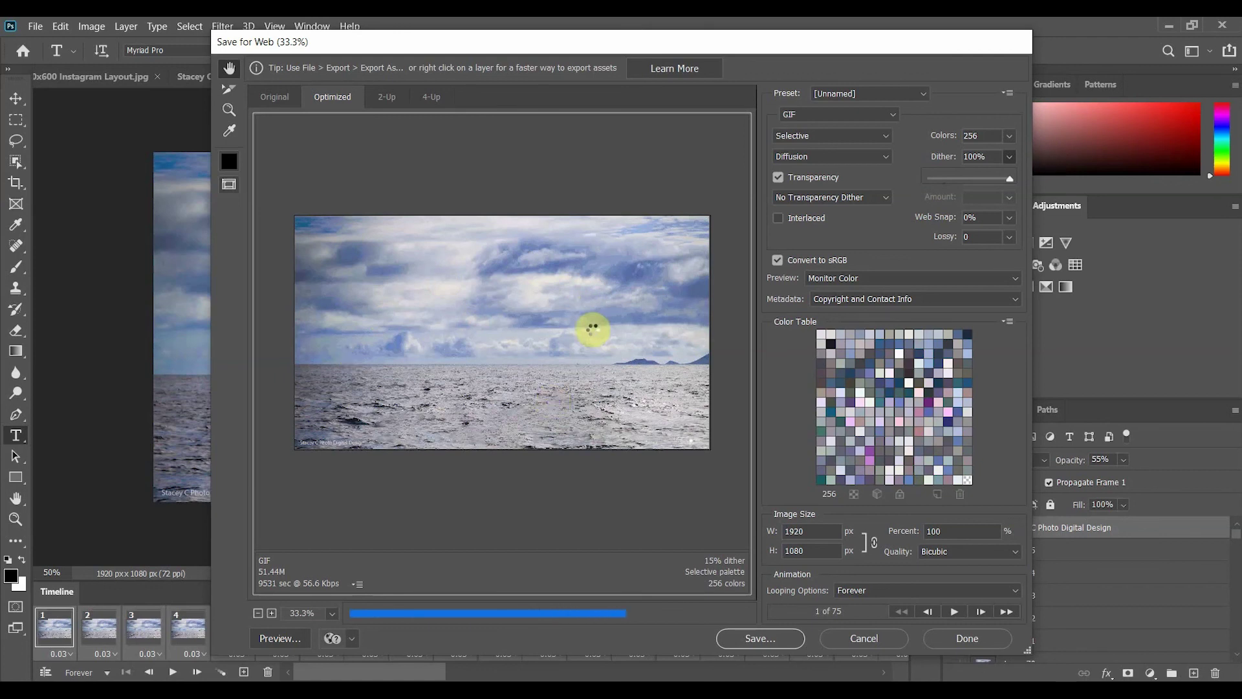
left_click(1011, 135)
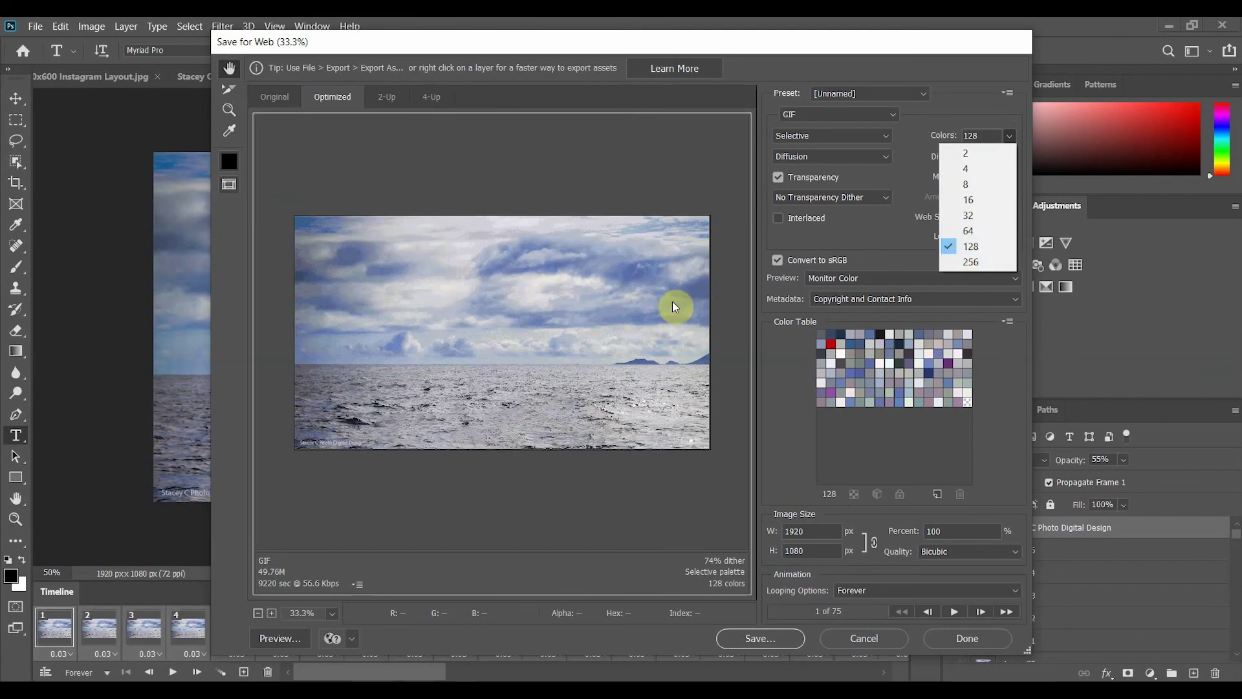
left_click(976, 248)
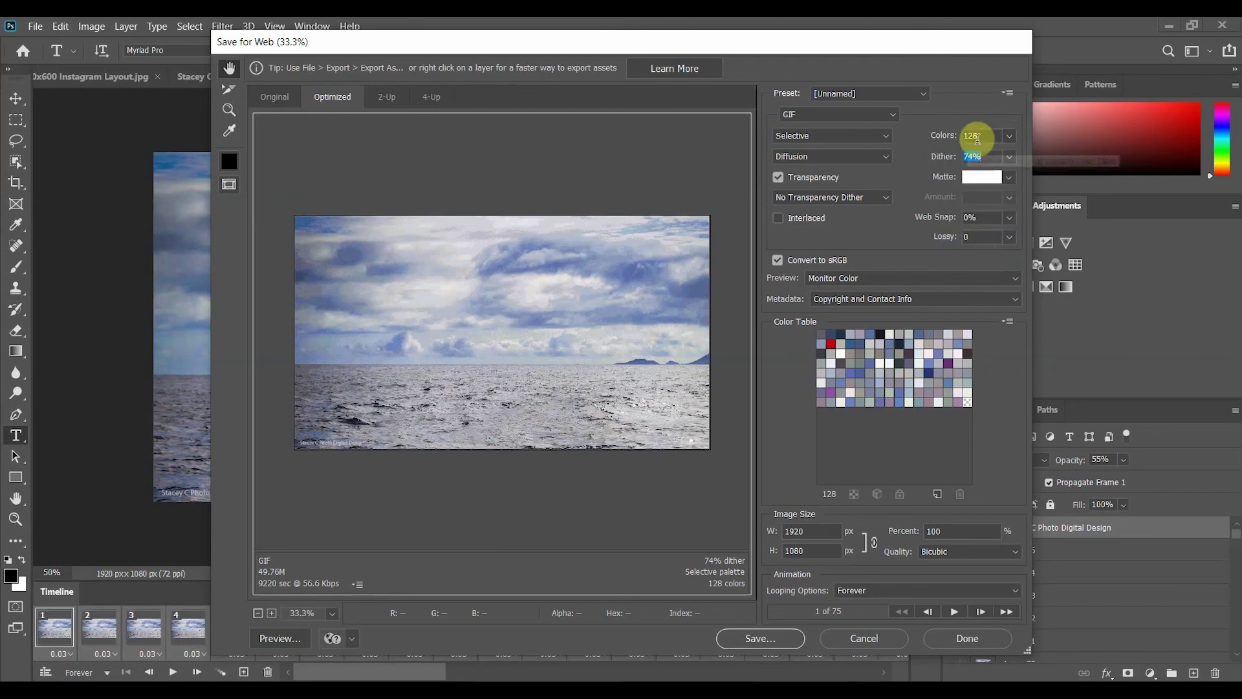
key("Up")
key("Up")
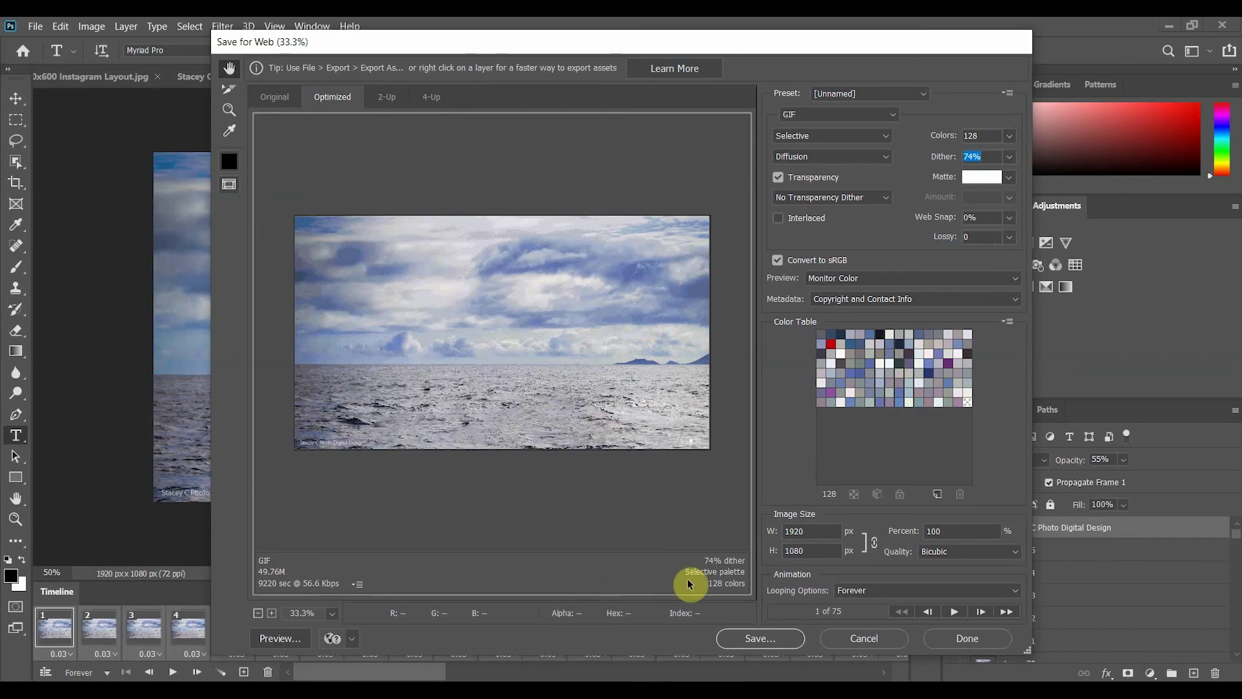
left_click(759, 639)
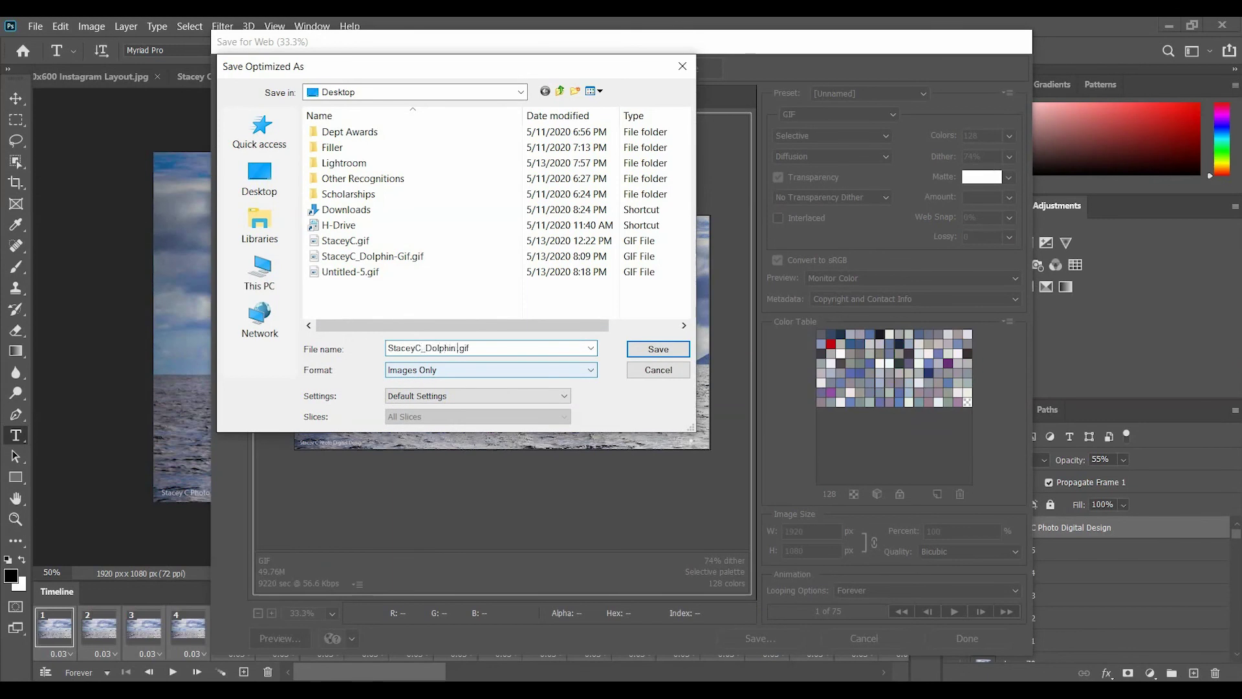
left_click(682, 350)
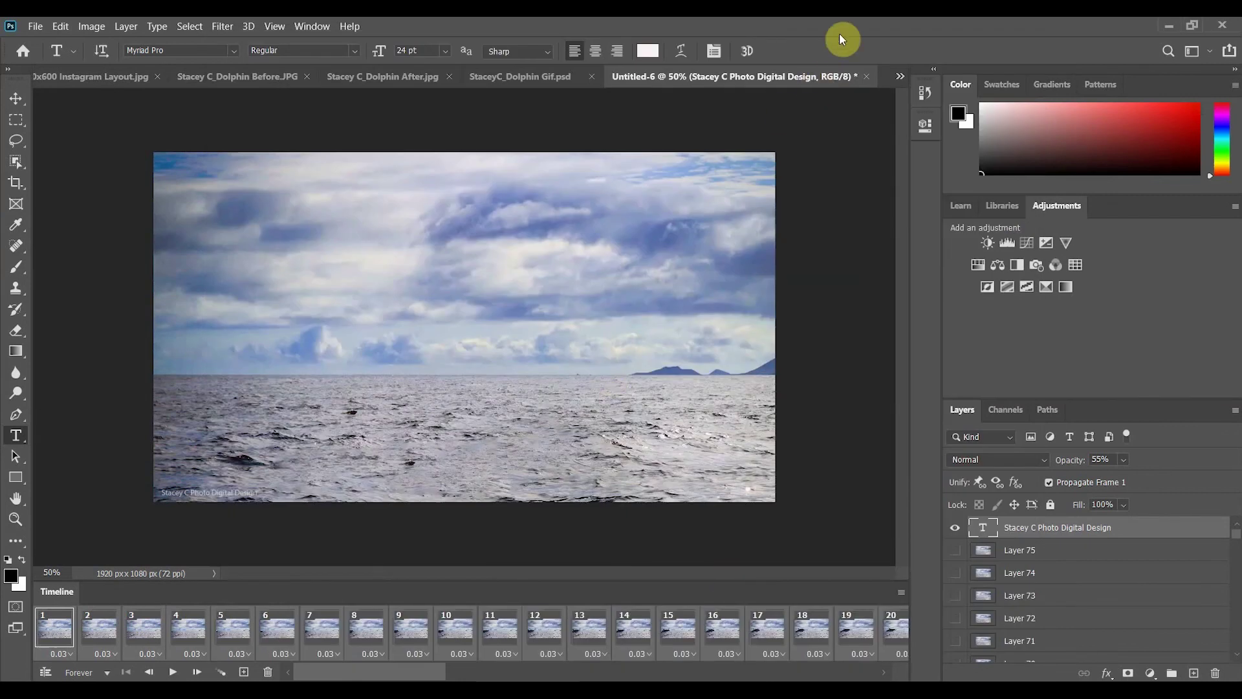
Minimize Photoshop and open the saved dolphin GIF from the desktop in Google Chrome.
left_click(1169, 30)
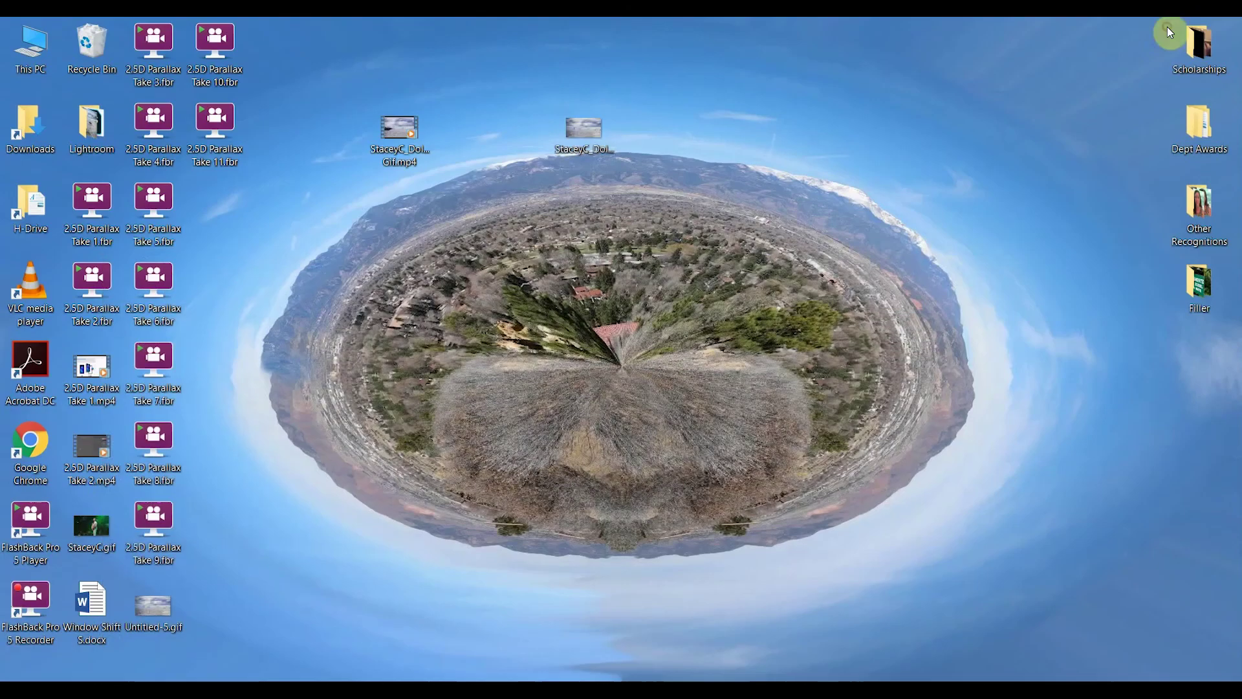
right_click(587, 136)
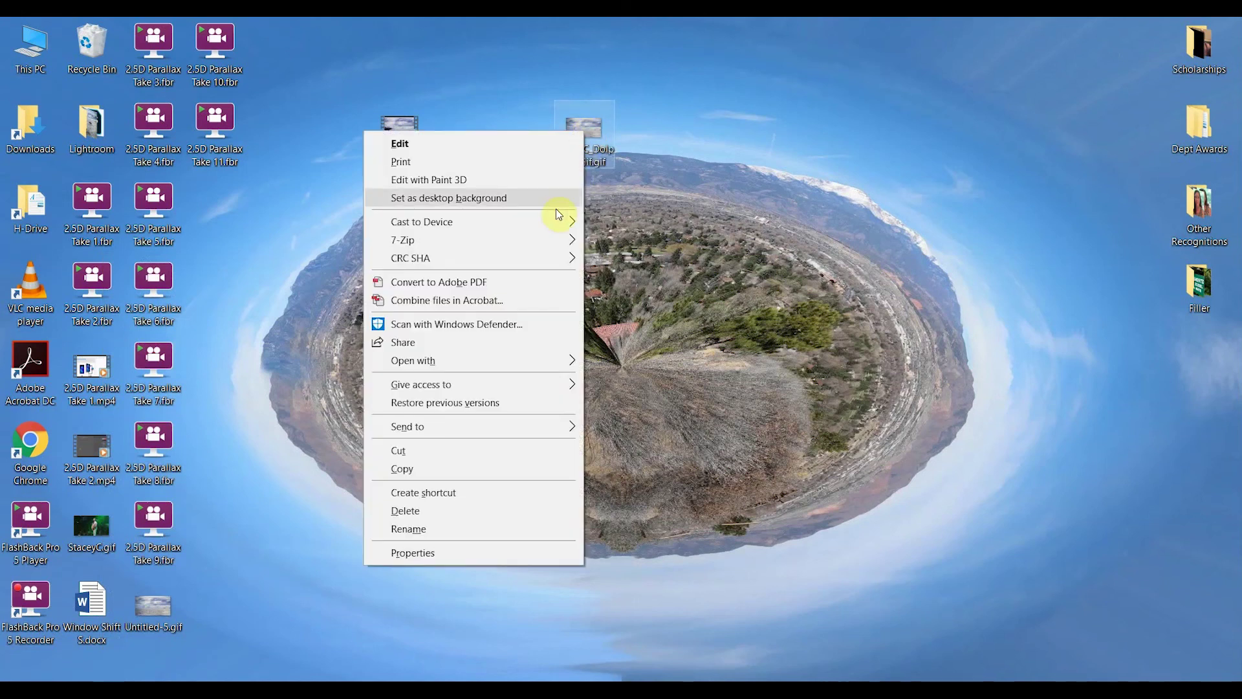
mouse_move(549, 364)
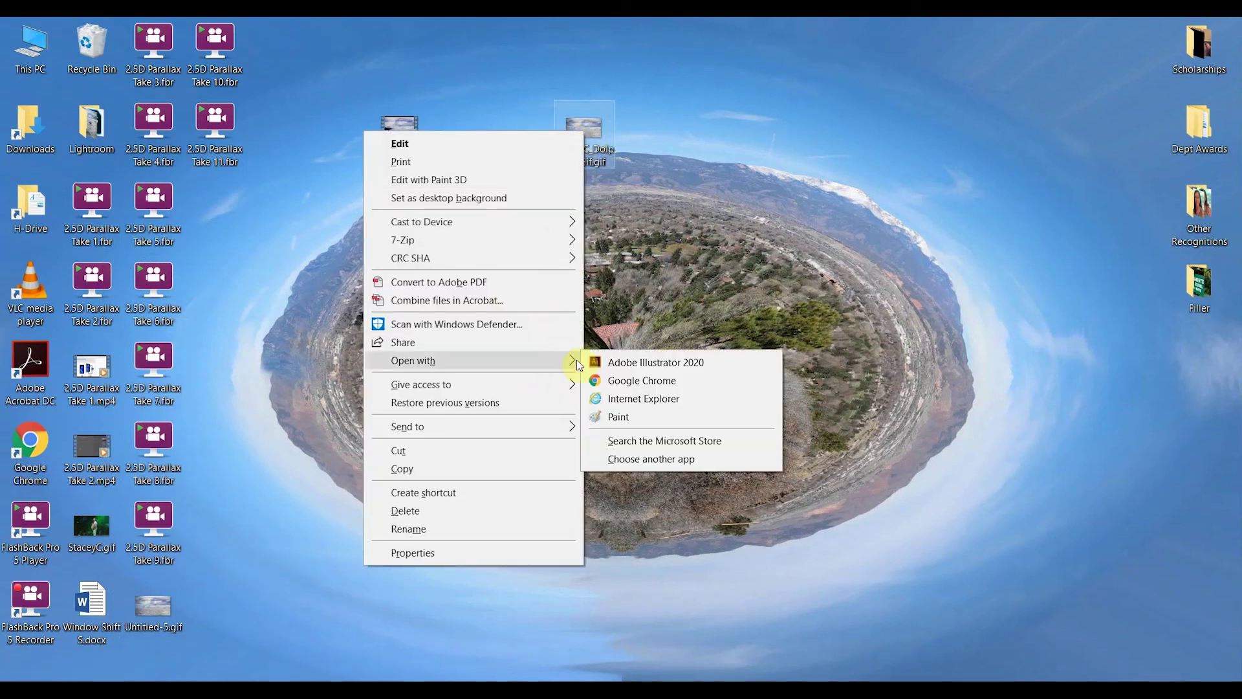
left_click(622, 382)
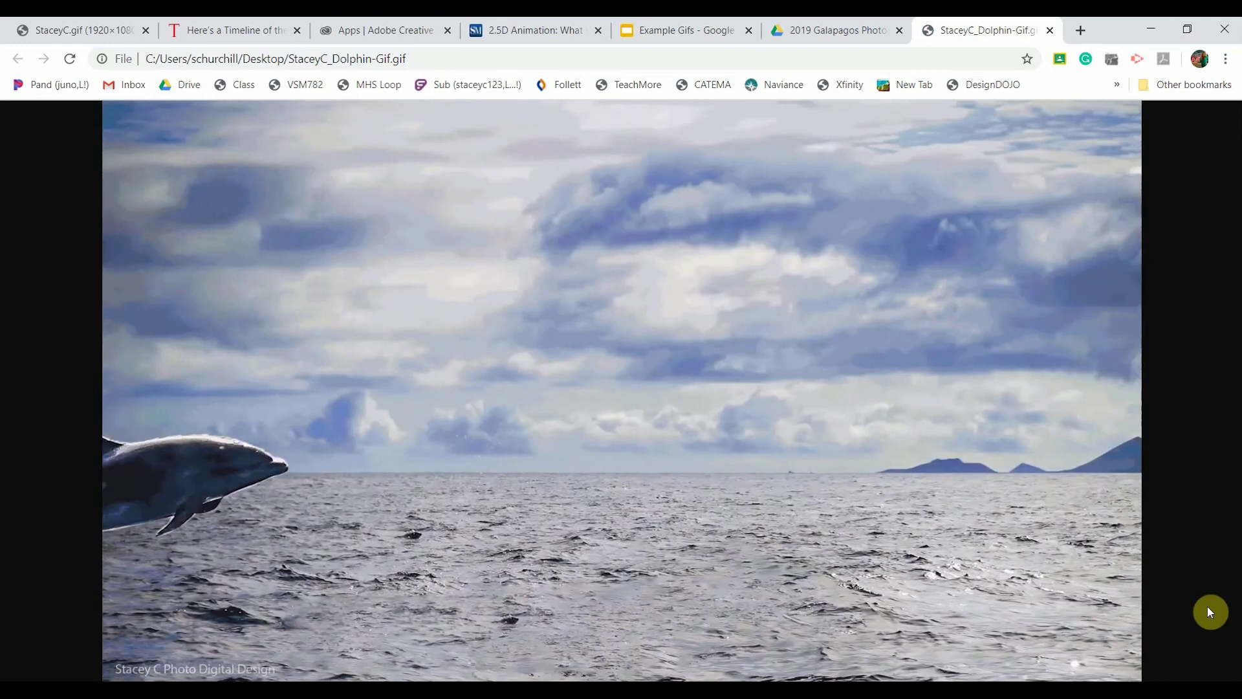
Switch to the Example Gifs deck and drag the dolphin GIF from the desktop onto slide 10.
left_click(679, 30)
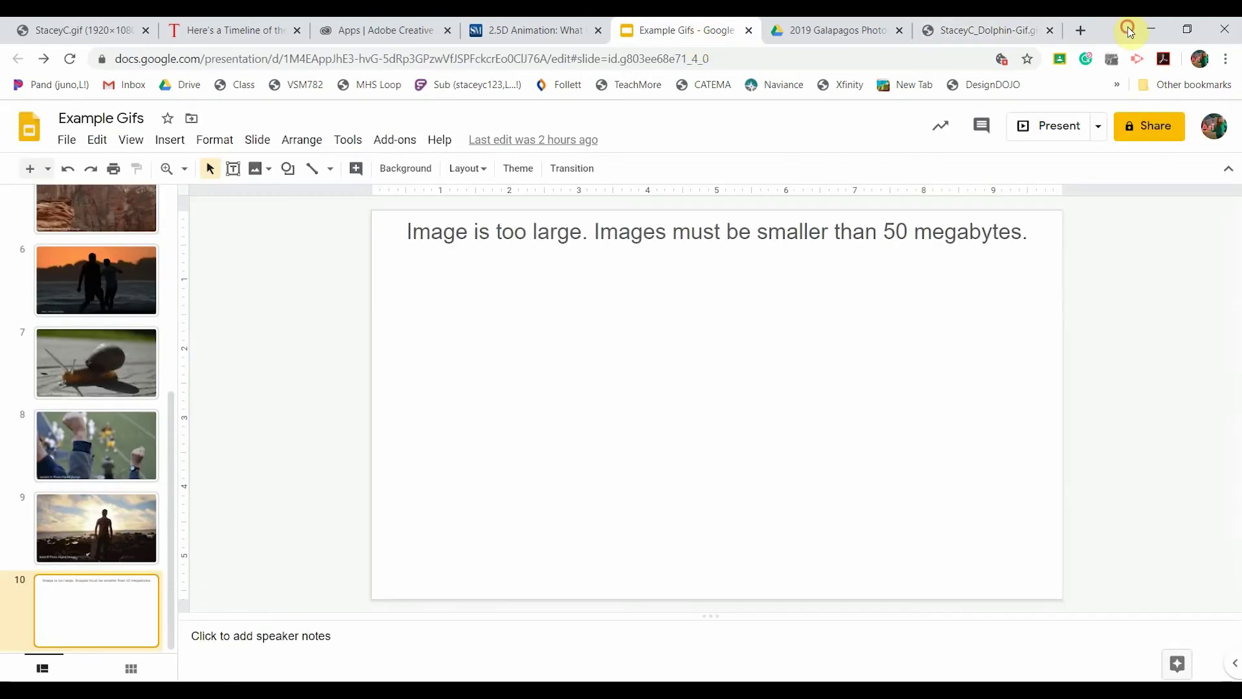
left_click_drag(1127, 26, 1205, 143)
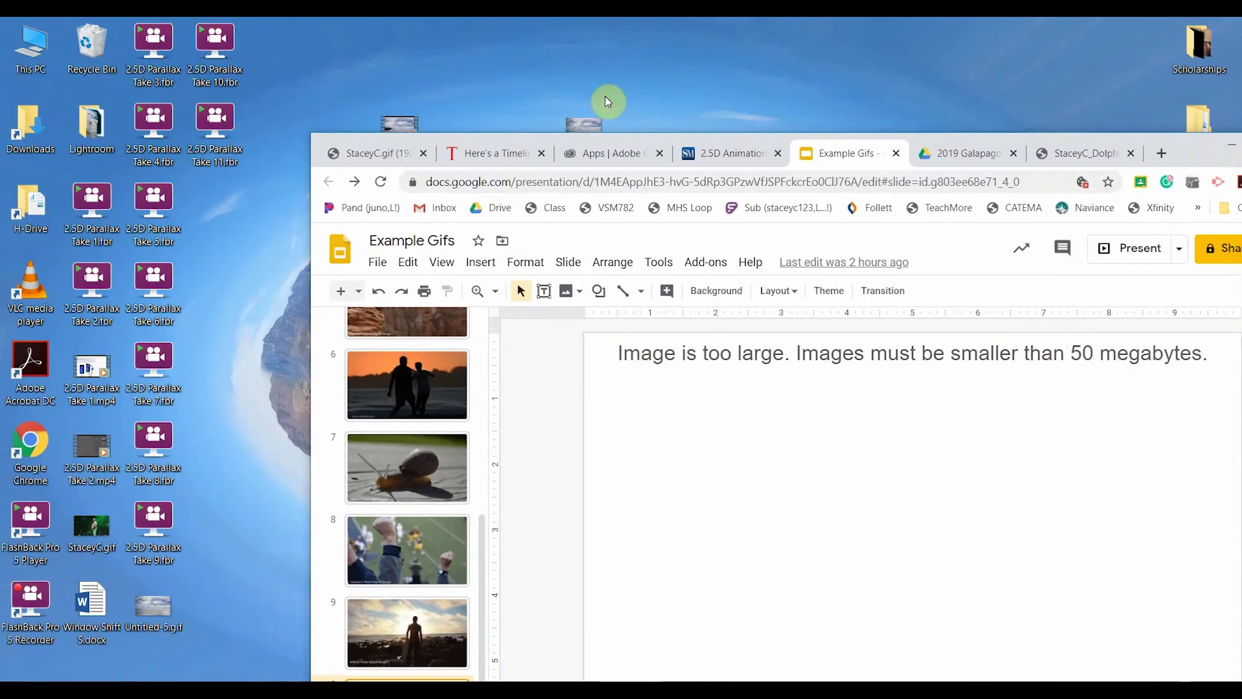
left_click_drag(596, 119, 720, 453)
Return the browser window to full size and deselect the GIF to view slide 10.
left_click_drag(1185, 153, 953, 208)
left_click(397, 133)
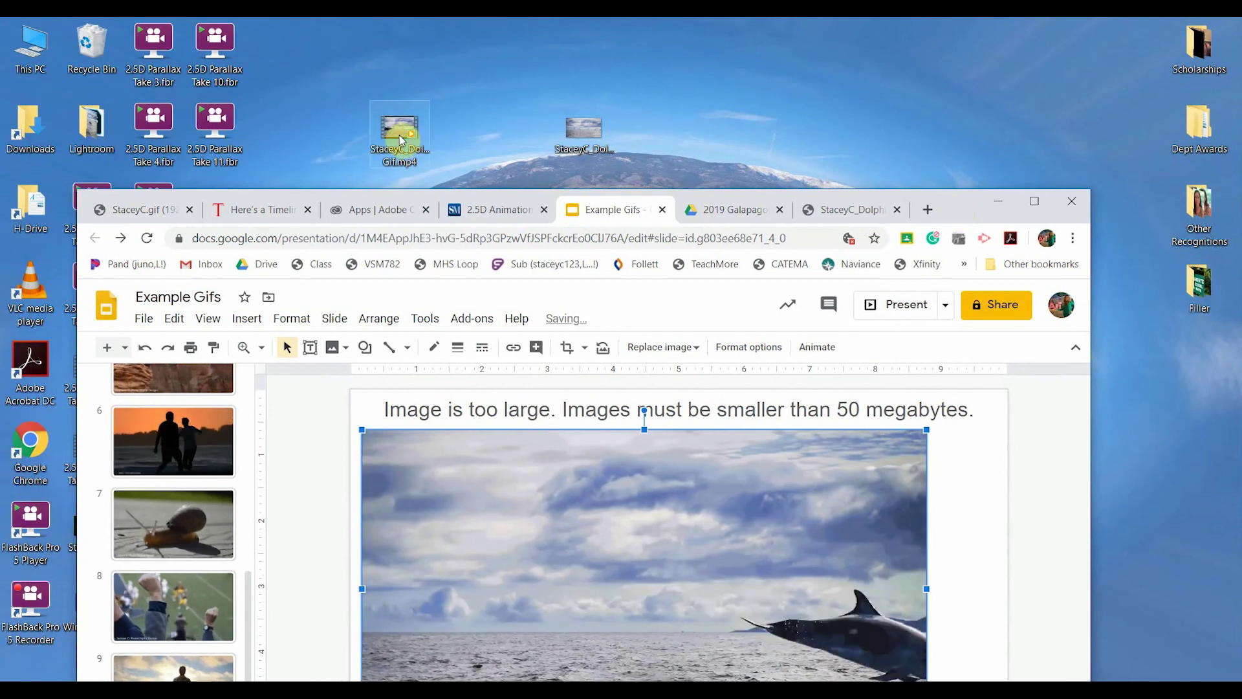
left_click(590, 134)
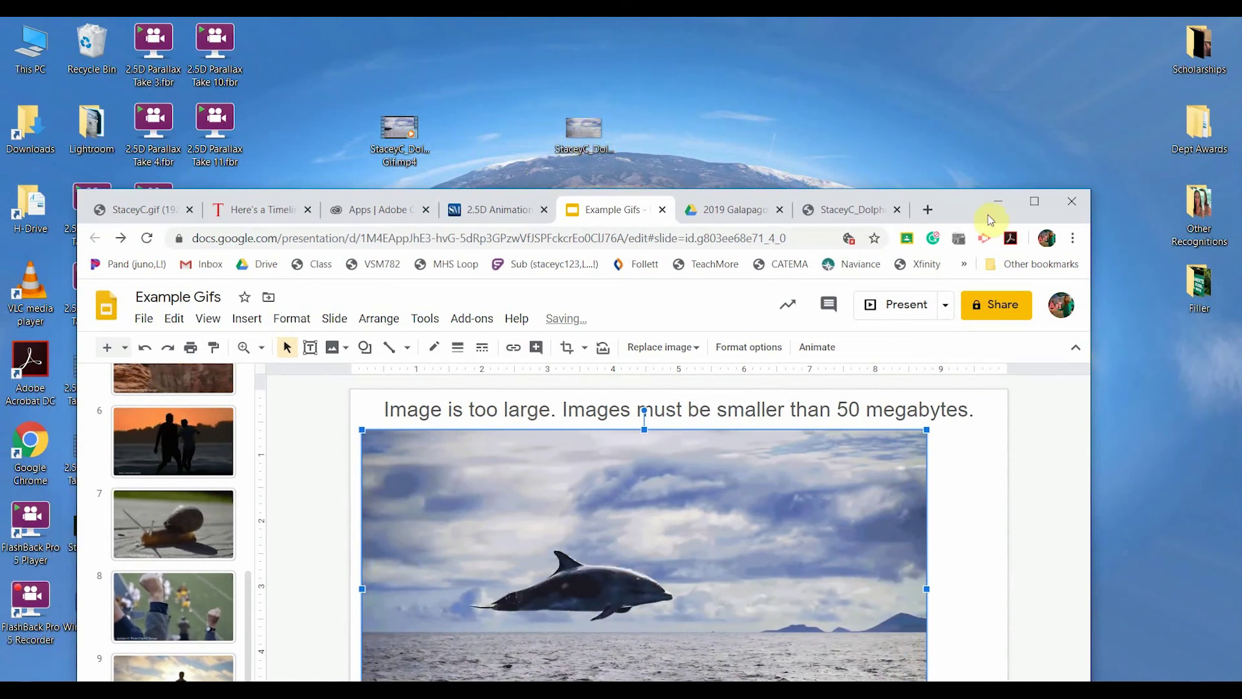
left_click_drag(985, 193, 1058, 40)
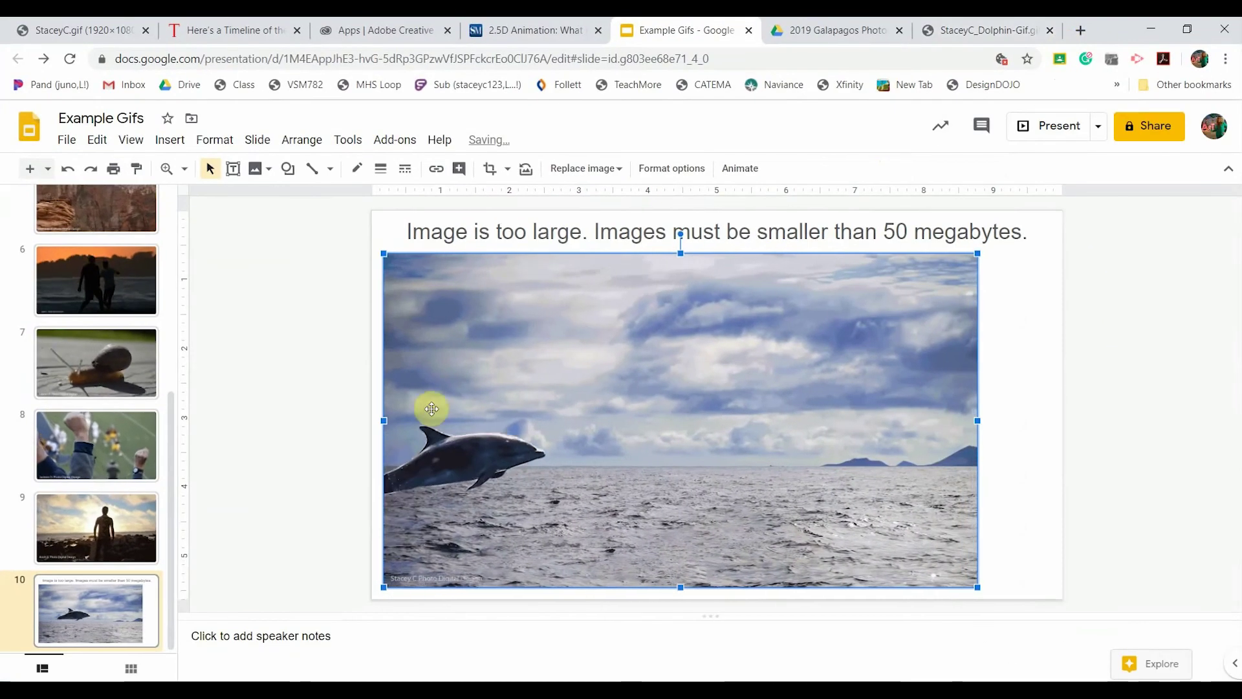
left_click(312, 411)
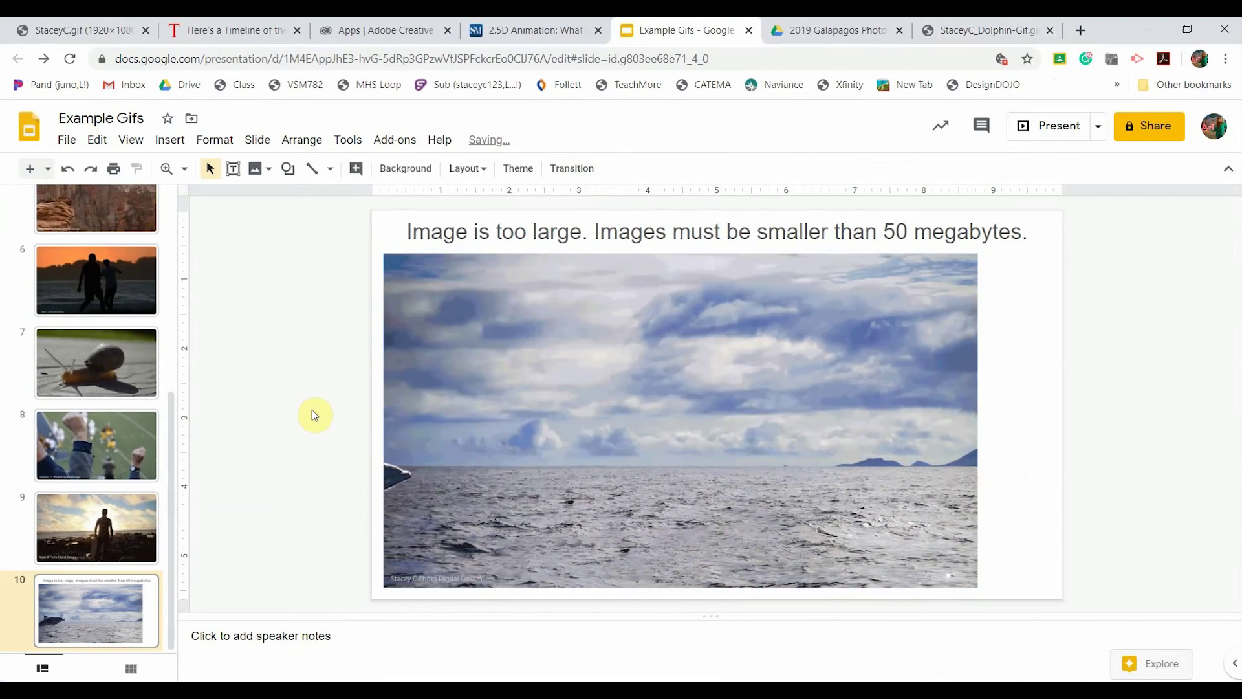